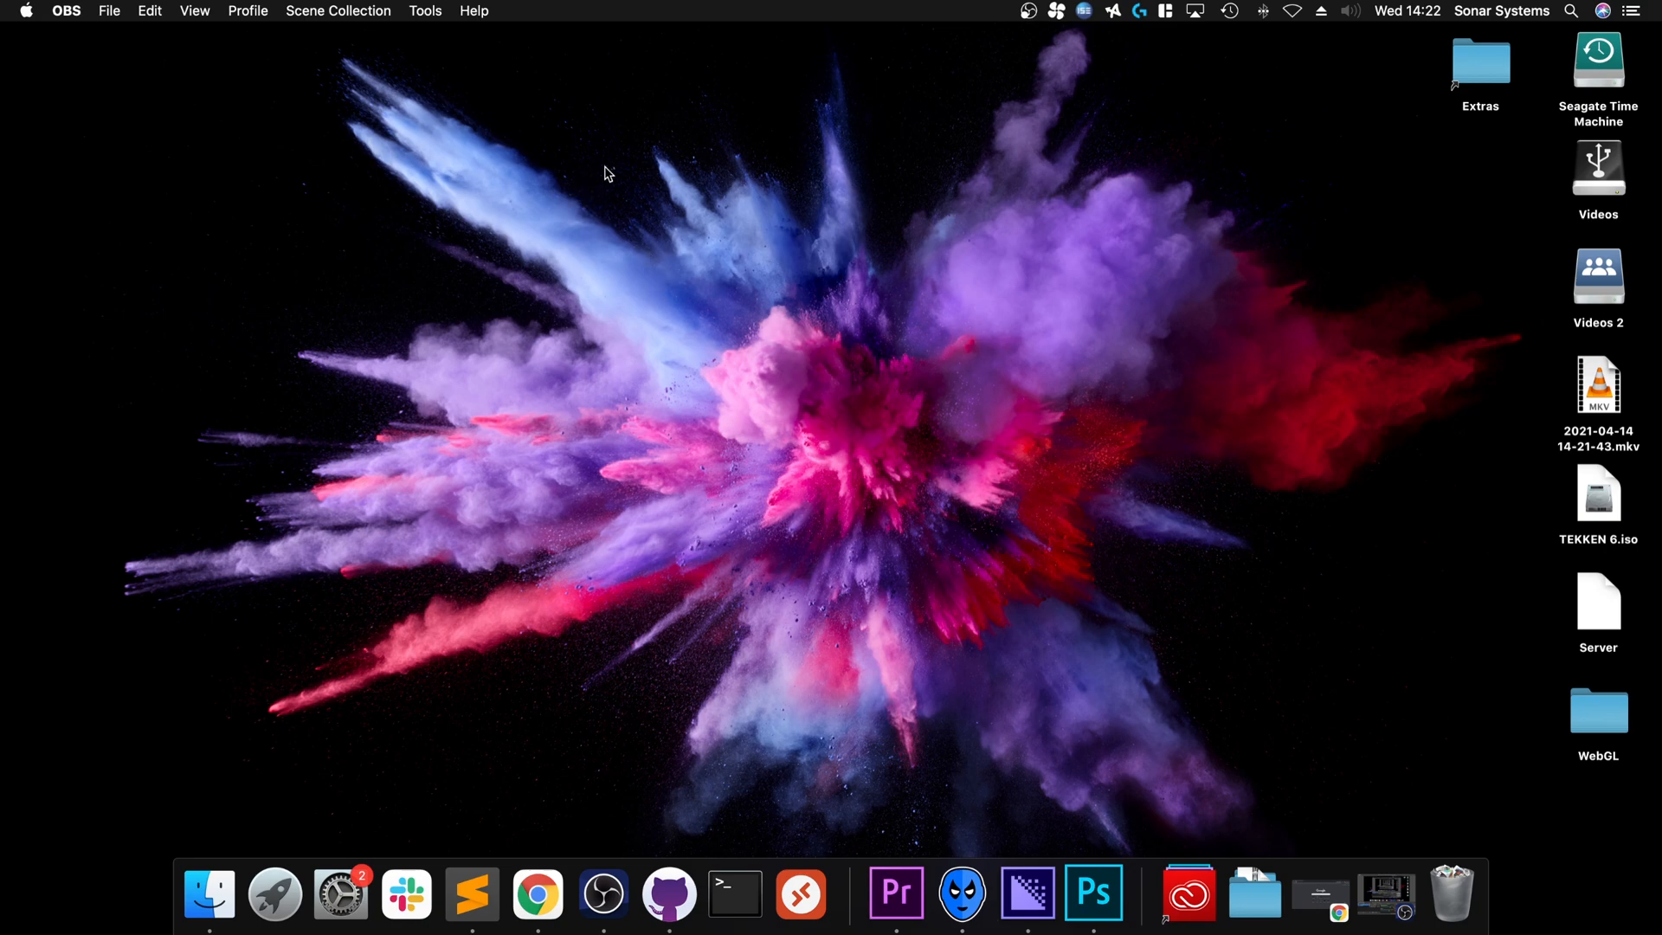
Restore the minimized Chrome New Tab window from the Dock
{"action": "left_click", "coordinate": [1317, 893]}
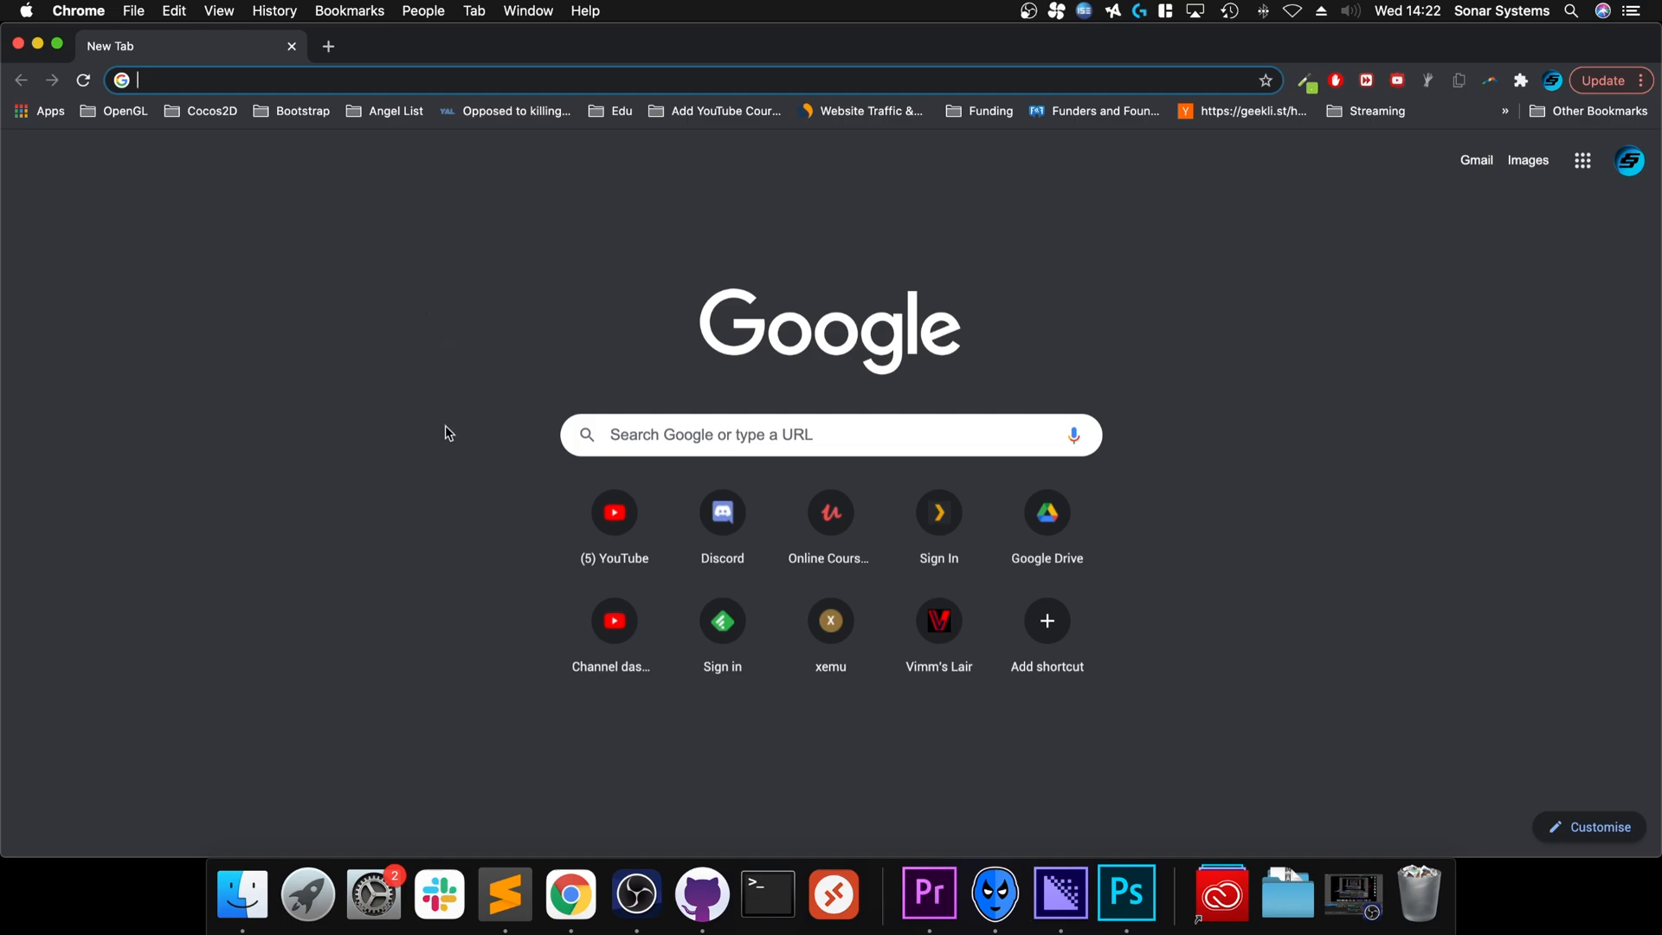
{"action": "type", "text": "ppsspp"}
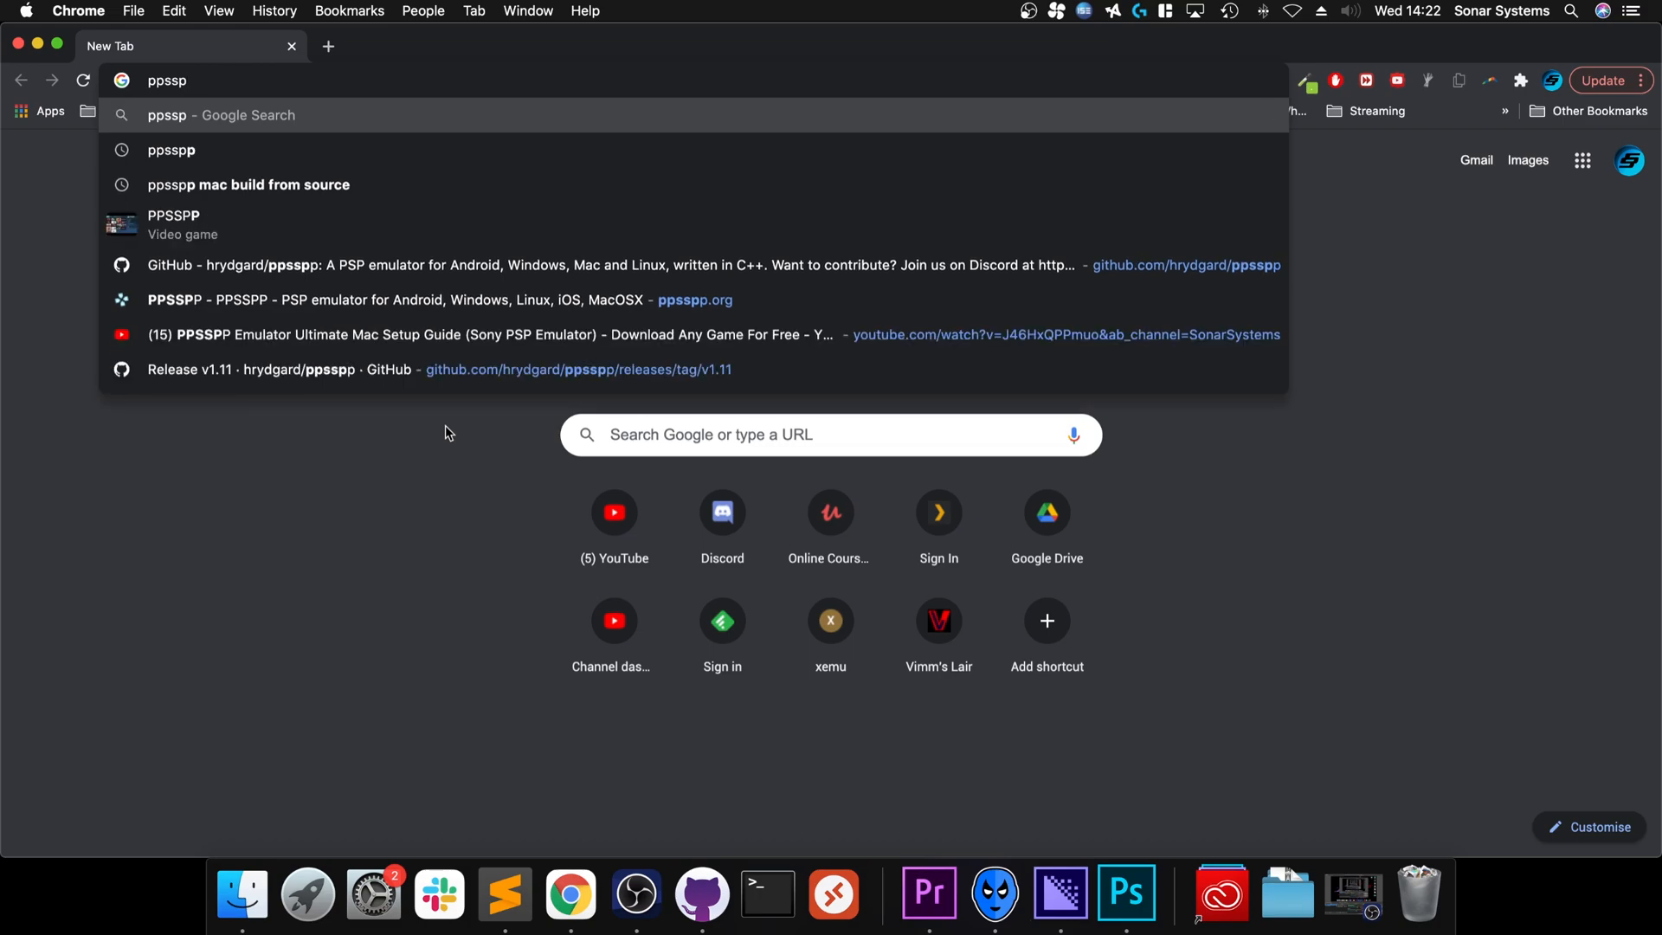
Search Google for ppsspp and reach the official PPSSPP downloads page
{"action": "key", "text": "Return"}
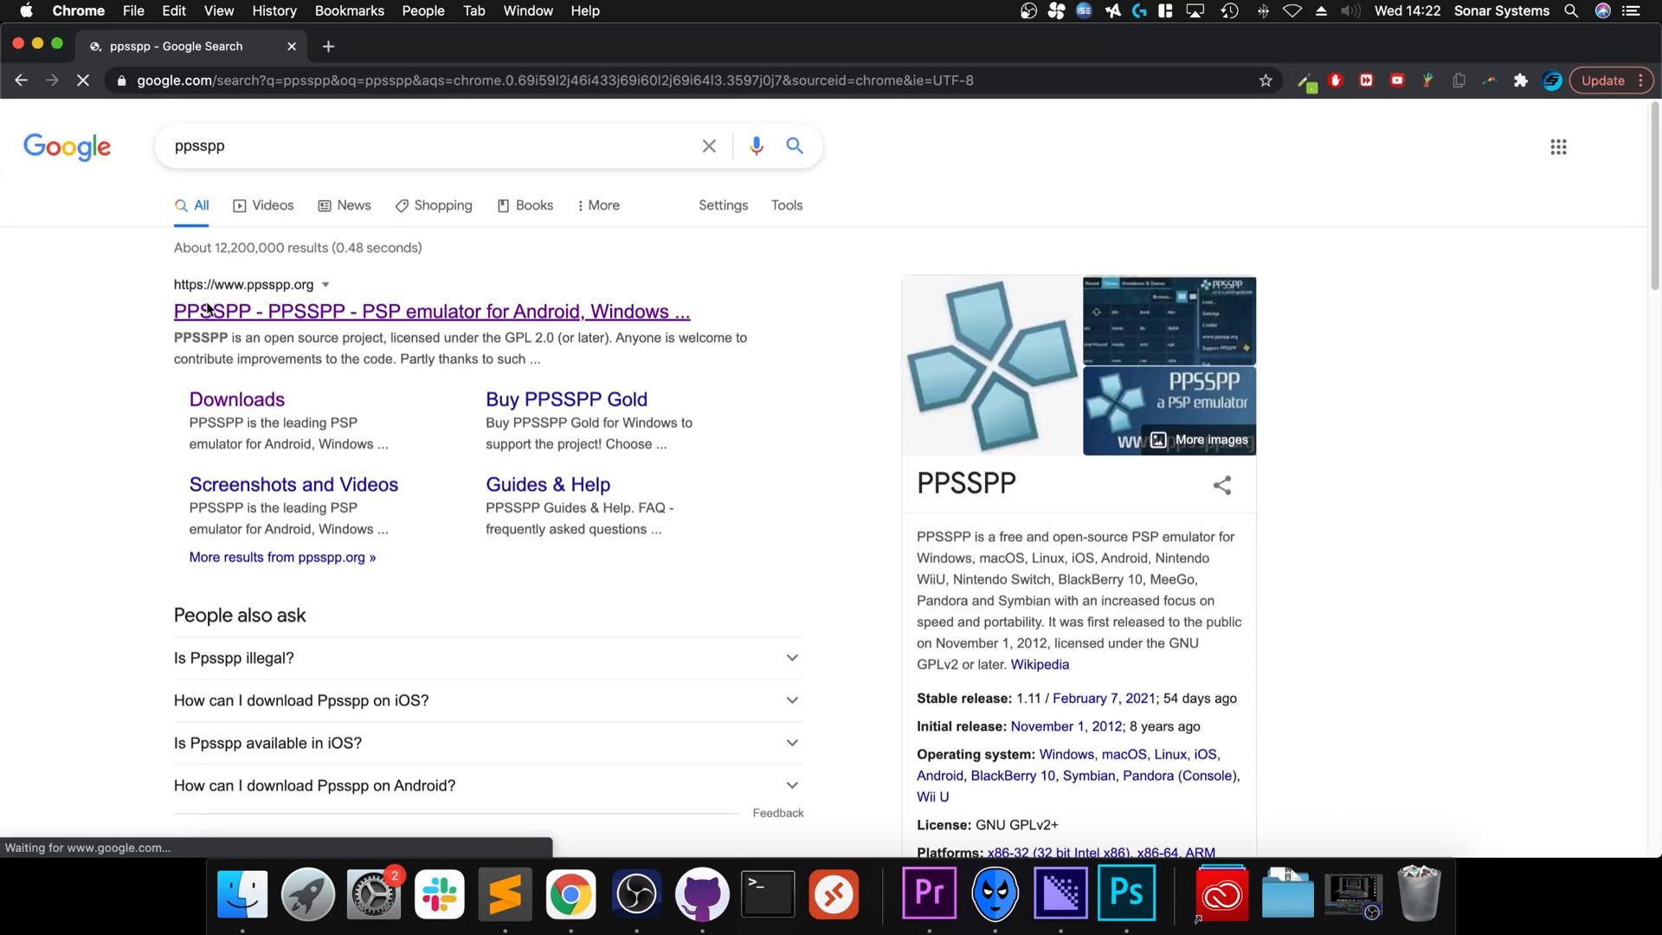
{"action": "left_click", "coordinate": [389, 311]}
{"action": "left_click", "coordinate": [412, 370]}
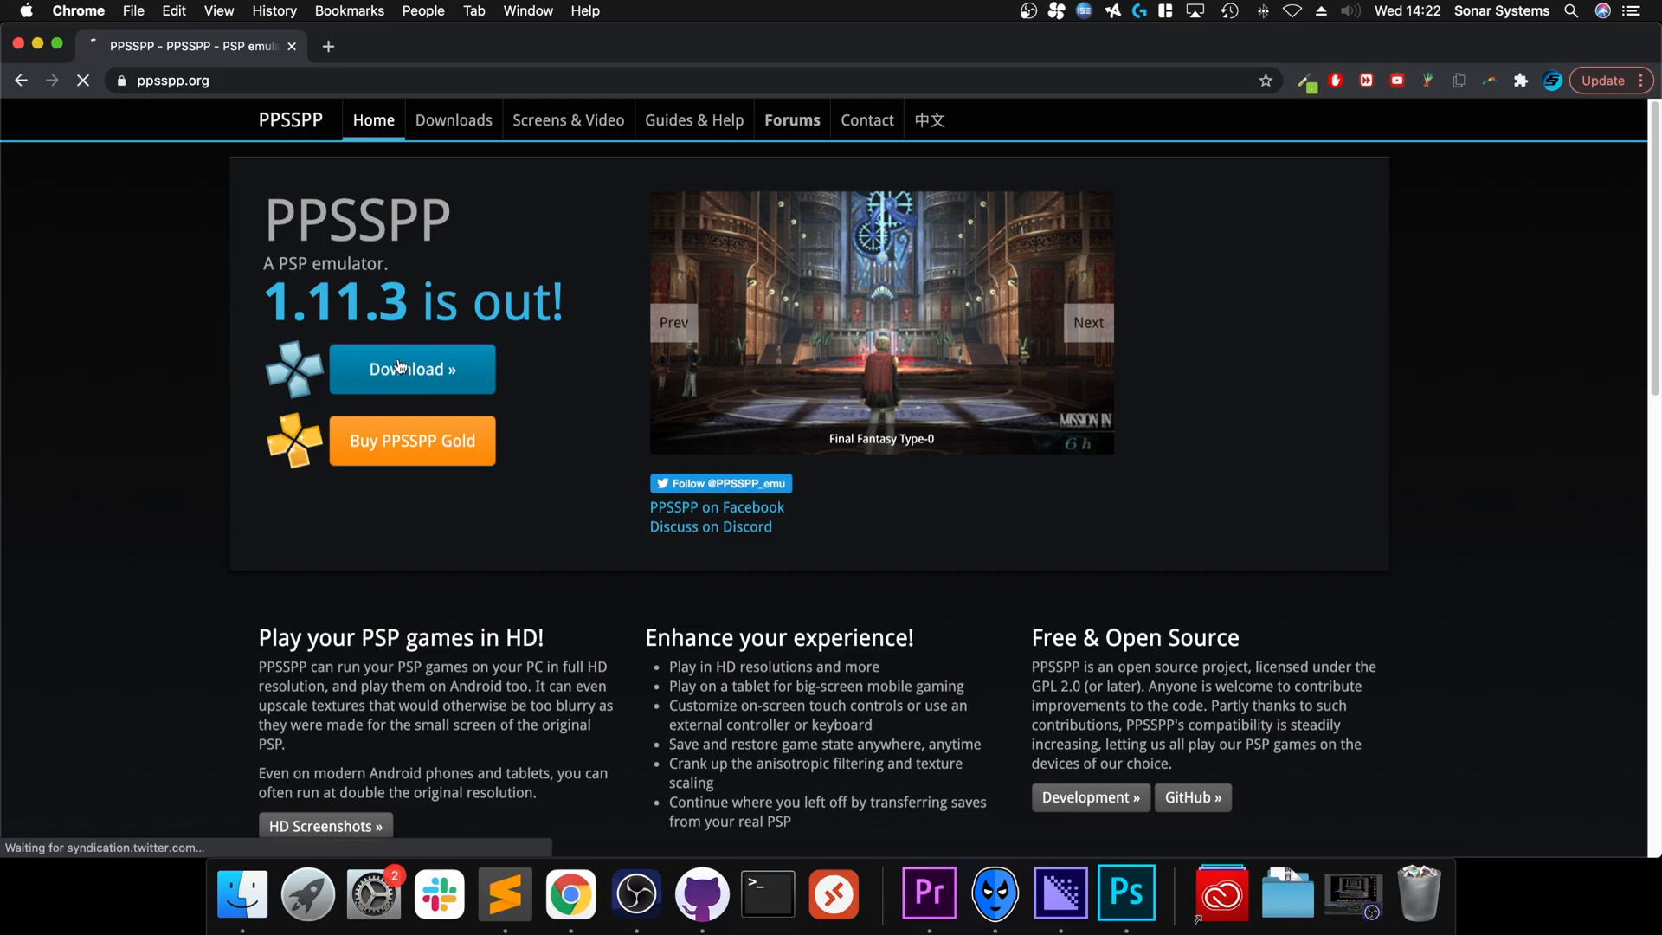
{"action": "scroll", "coordinate": [779, 416], "scroll_direction": "down", "scroll_amount": 4}
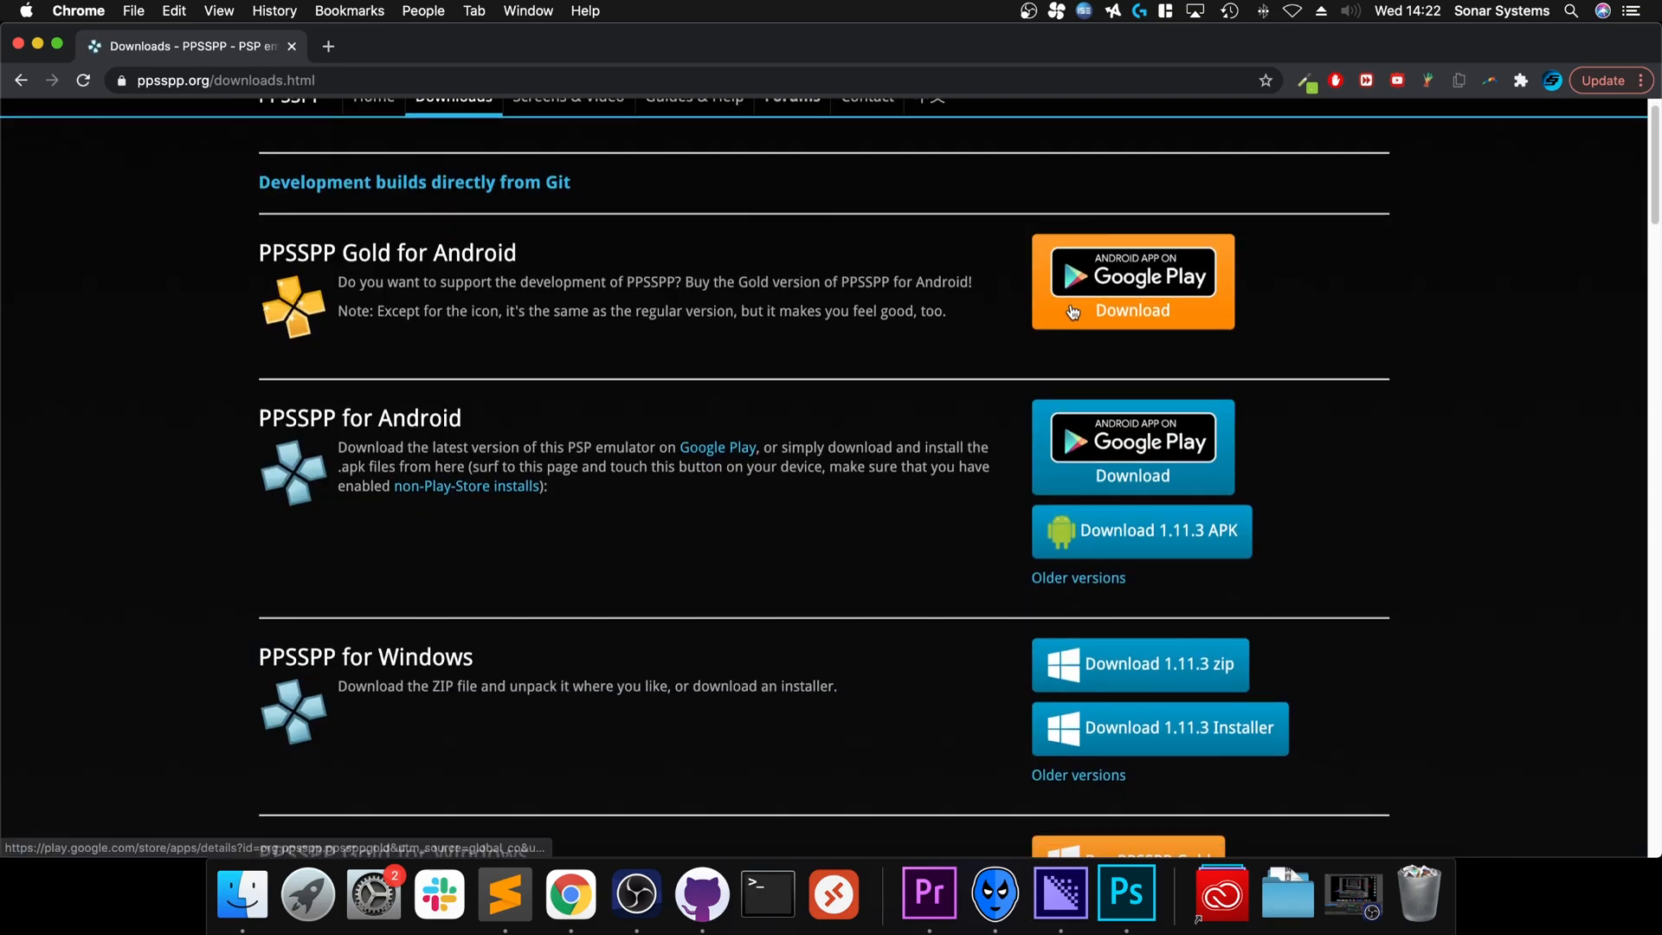
{"action": "scroll", "coordinate": [1013, 362], "scroll_direction": "down", "scroll_amount": 3}
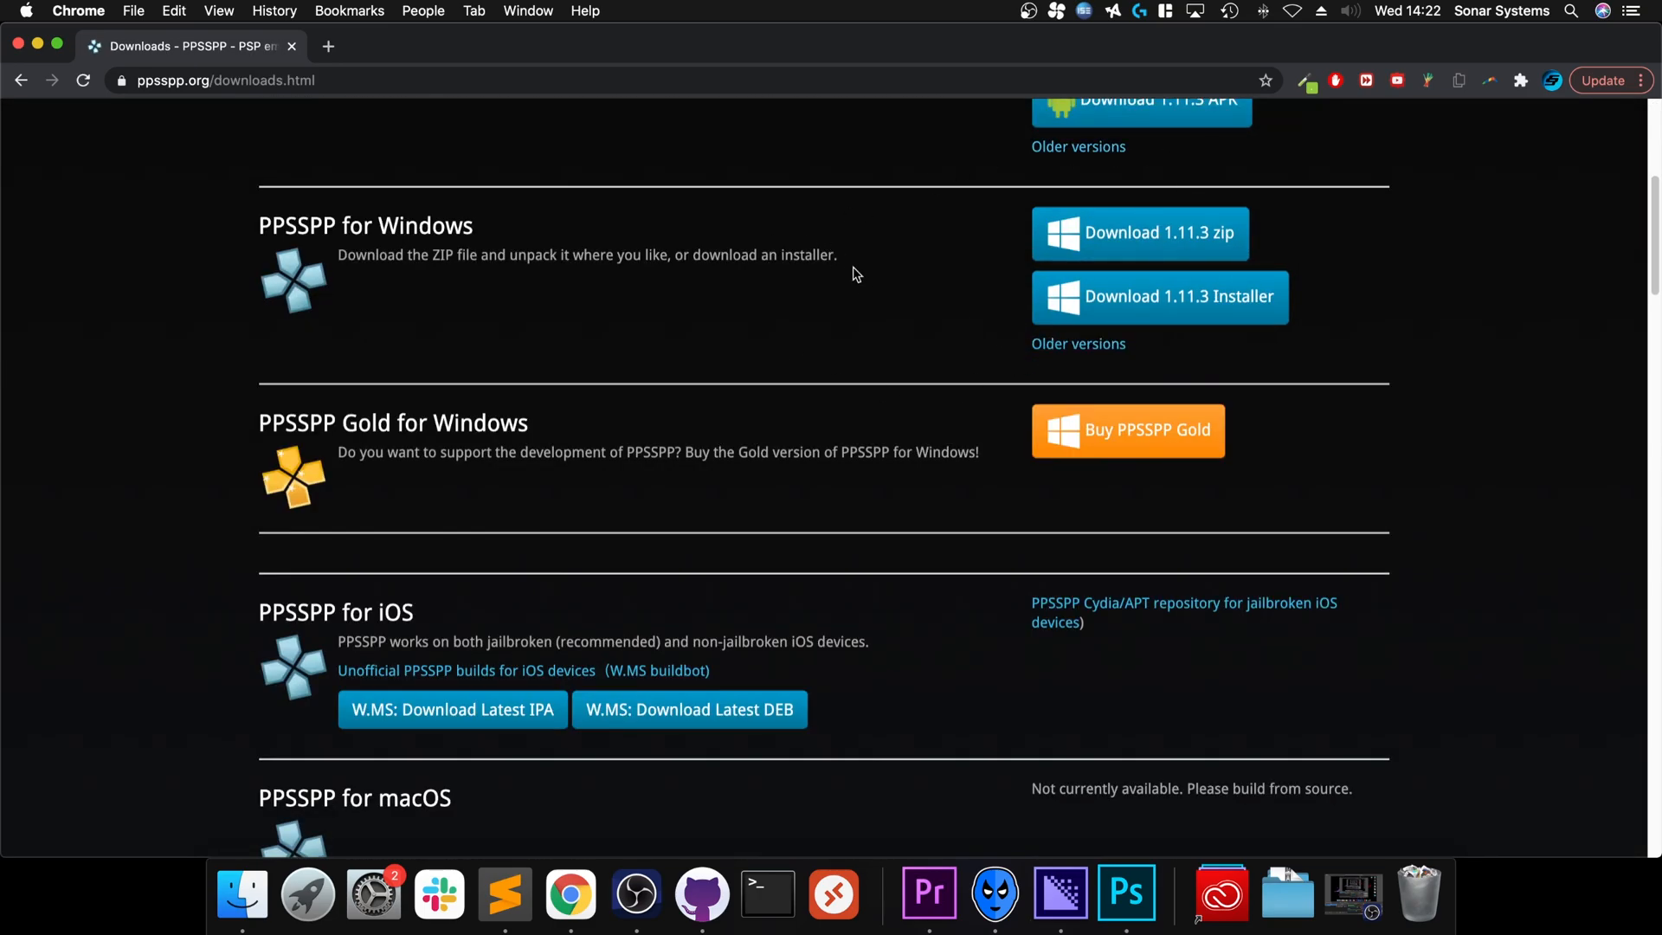
{"action": "scroll", "coordinate": [859, 291], "scroll_direction": "down", "scroll_amount": 2}
{"action": "scroll", "coordinate": [859, 293], "scroll_direction": "down", "scroll_amount": 5}
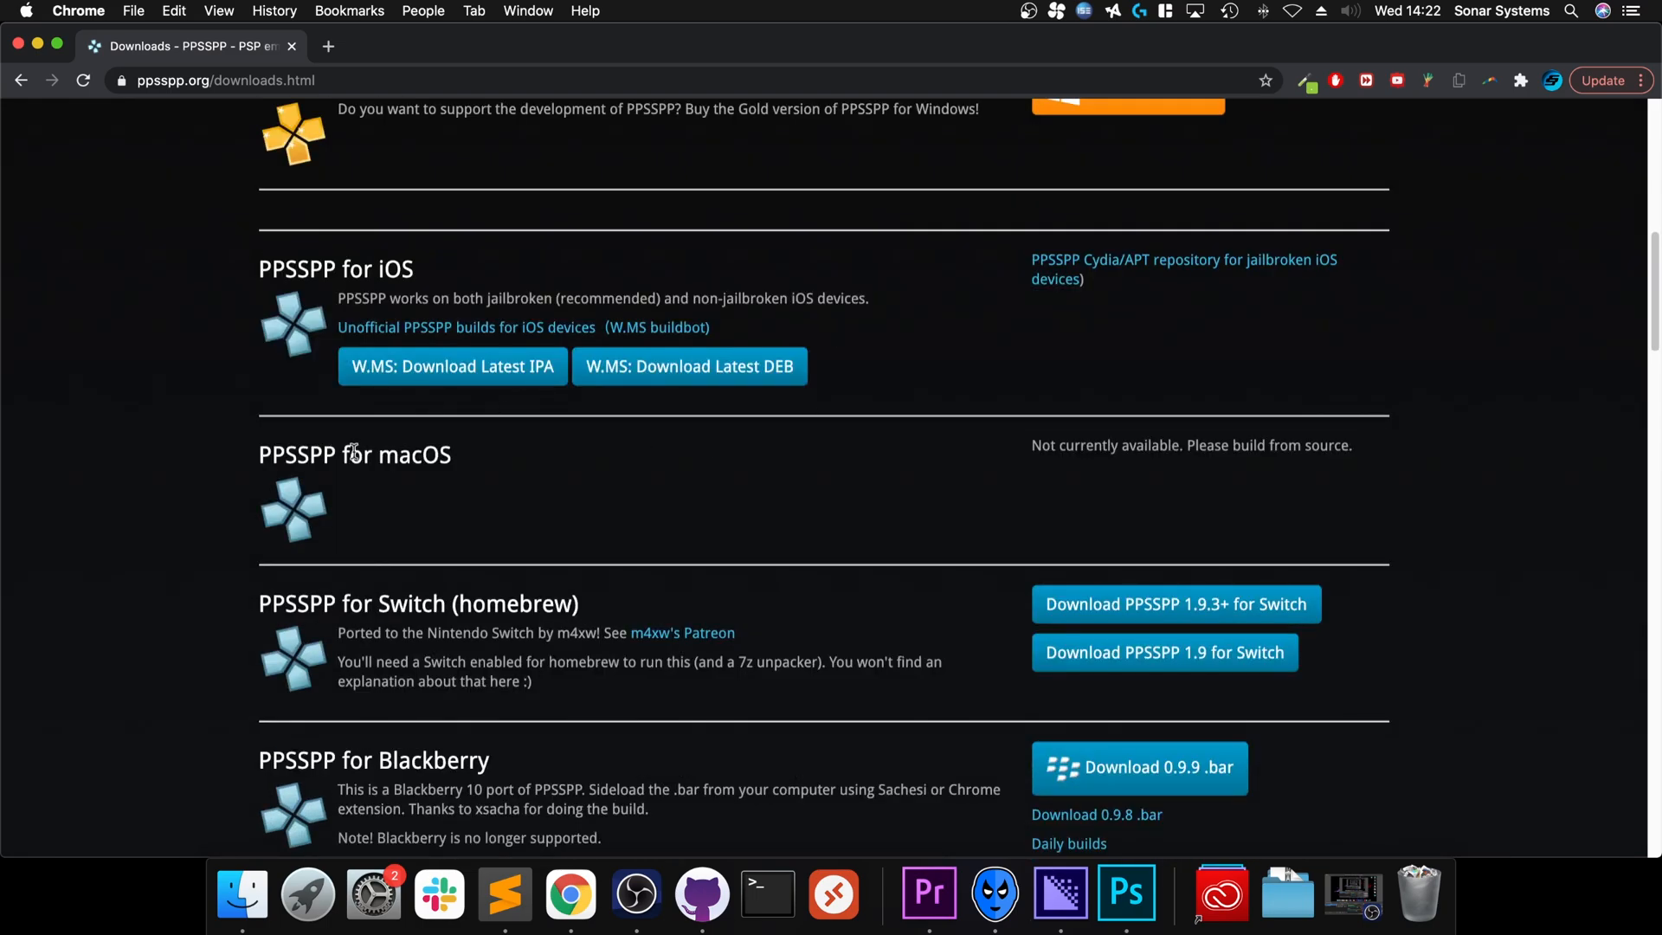
Read the macOS note saying 'Please build from source', then select the address to replace it
{"action": "left_click_drag", "start_coordinate": [1109, 445], "coordinate": [1556, 452]}
{"action": "left_click", "coordinate": [1556, 452]}
{"action": "left_click_drag", "start_coordinate": [1159, 446], "coordinate": [1359, 464]}
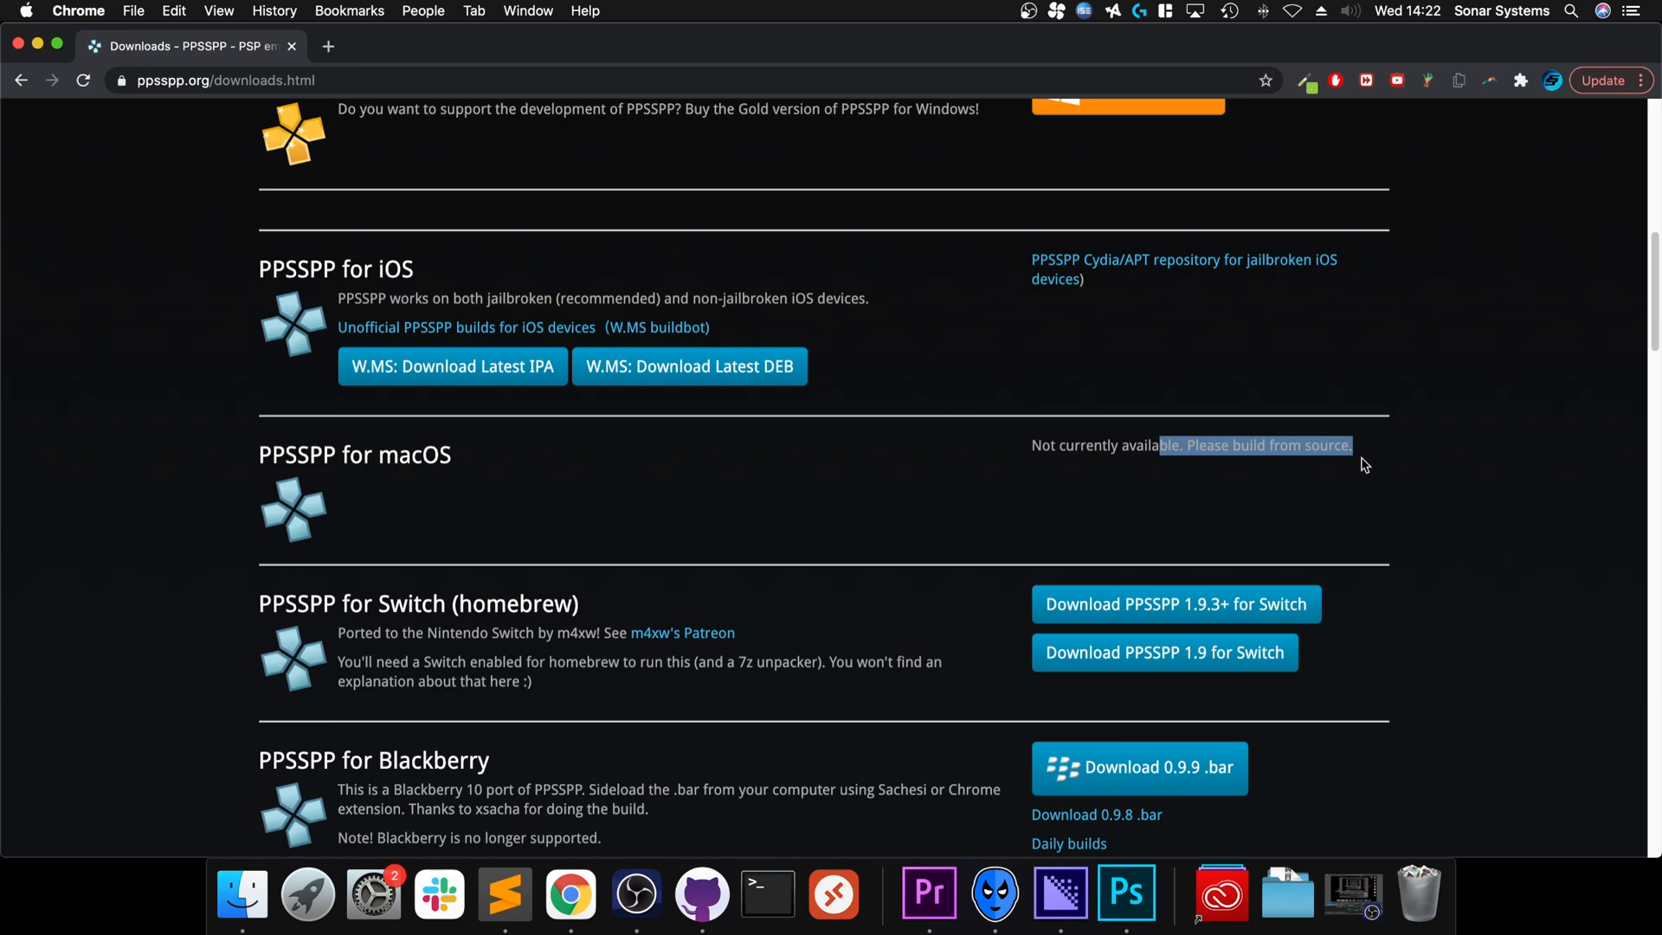
{"action": "left_click", "coordinate": [1359, 463]}
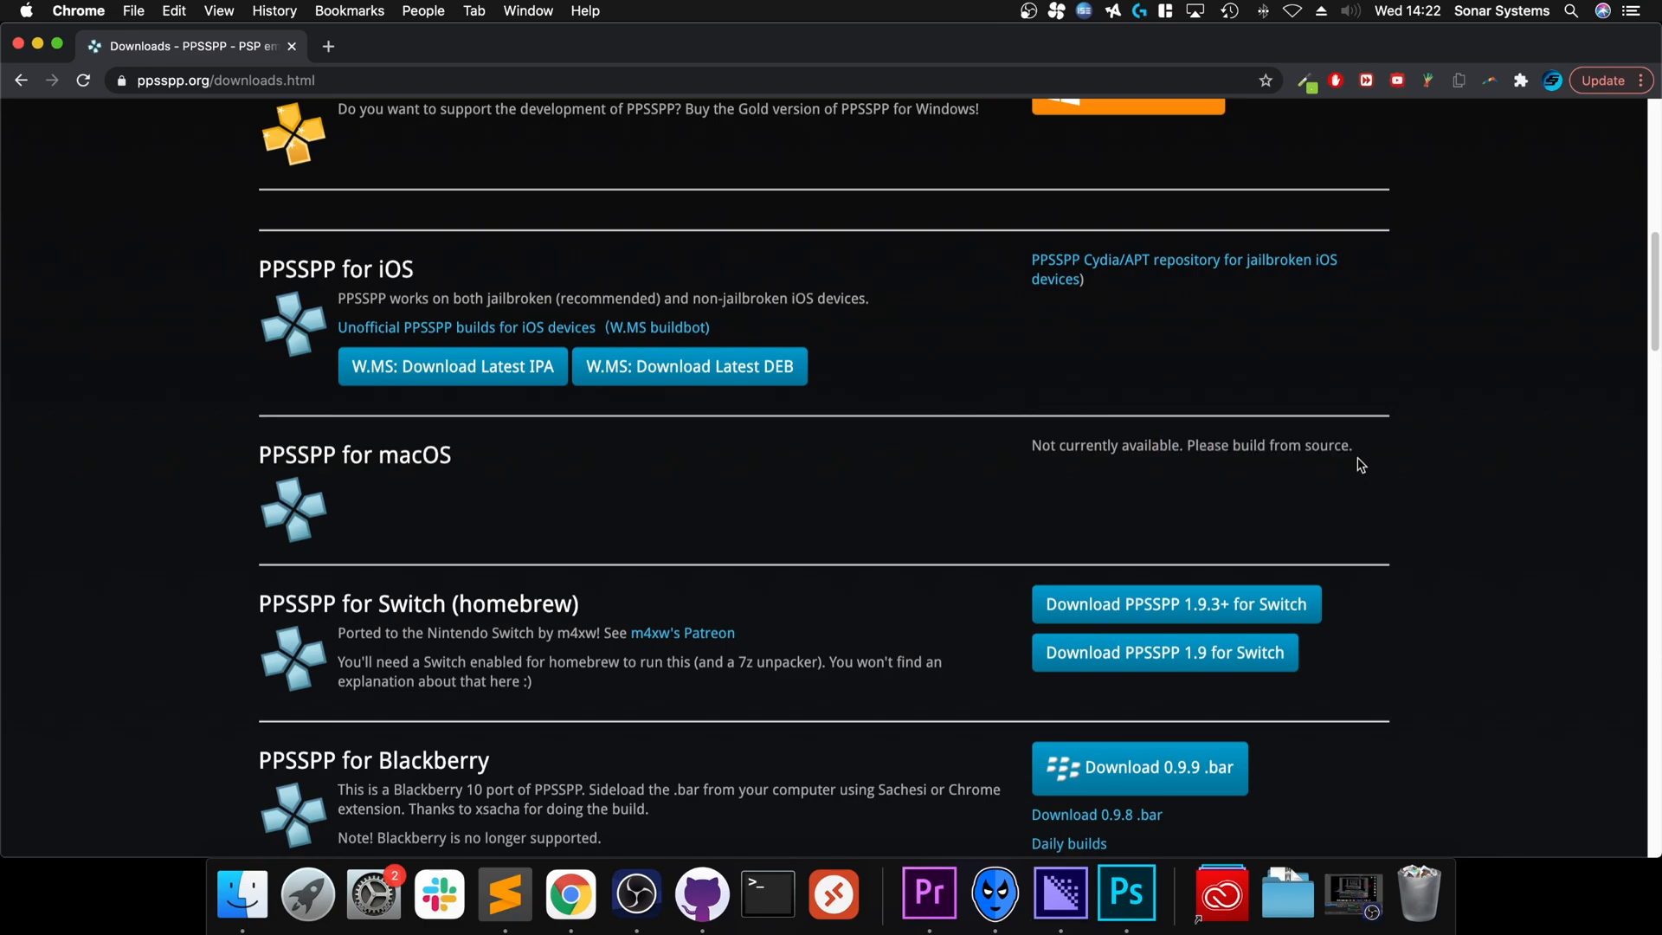
{"action": "scroll", "coordinate": [1359, 464], "scroll_direction": "up", "scroll_amount": 10}
{"action": "left_click", "coordinate": [570, 79]}
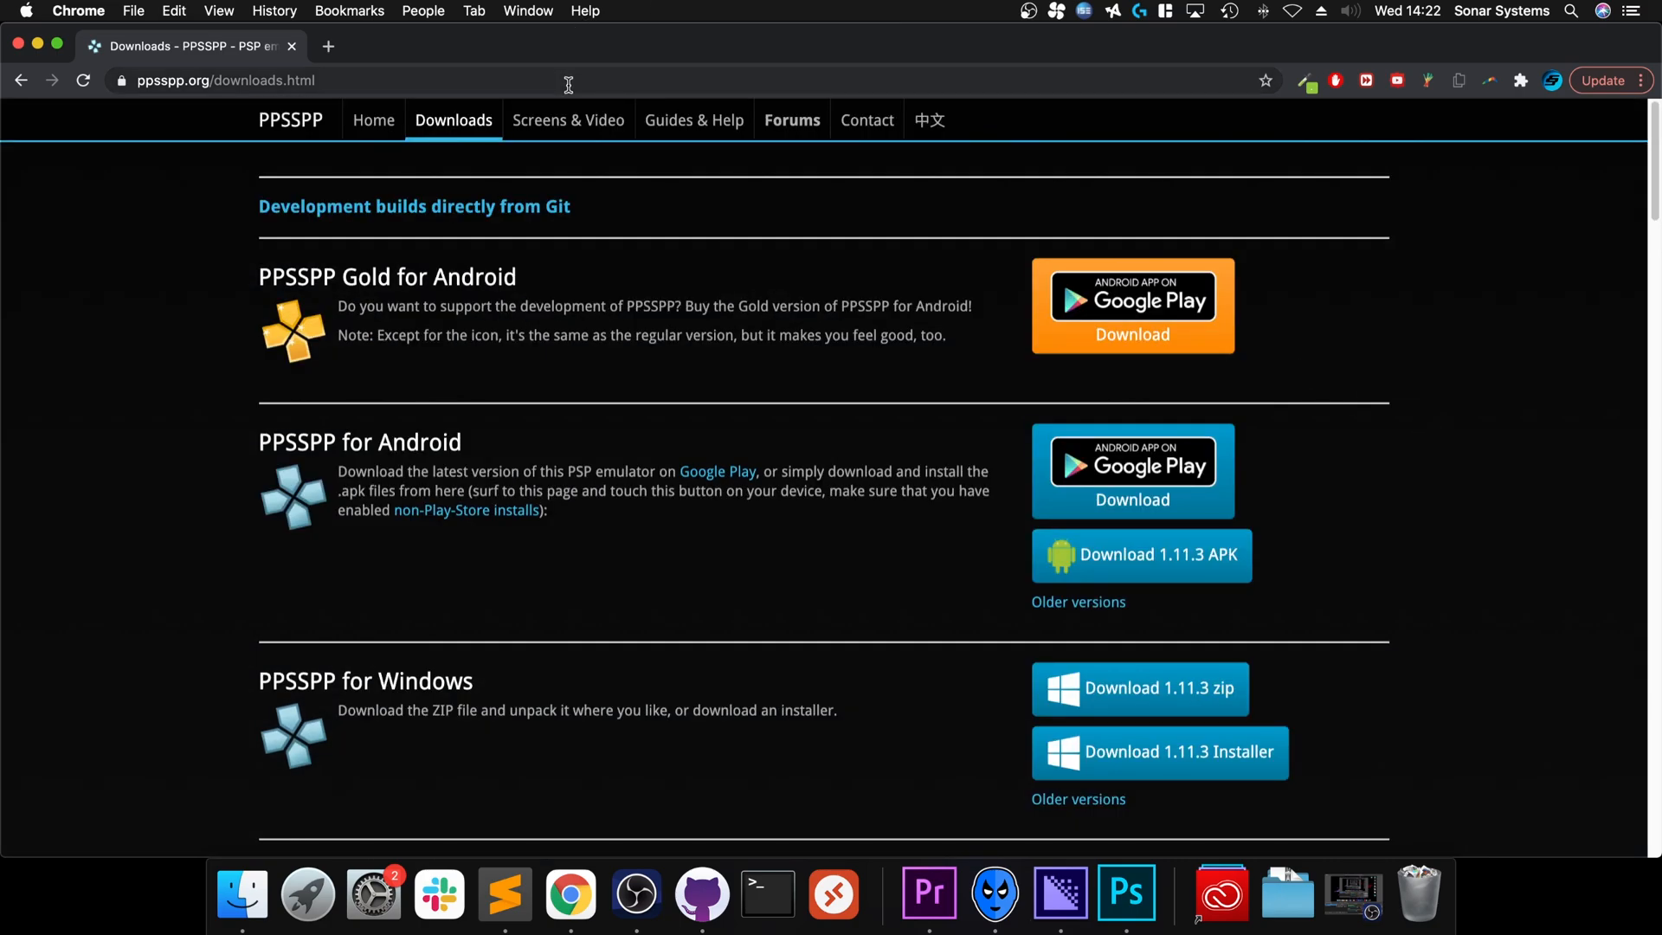
{"action": "type", "text": "brew."}
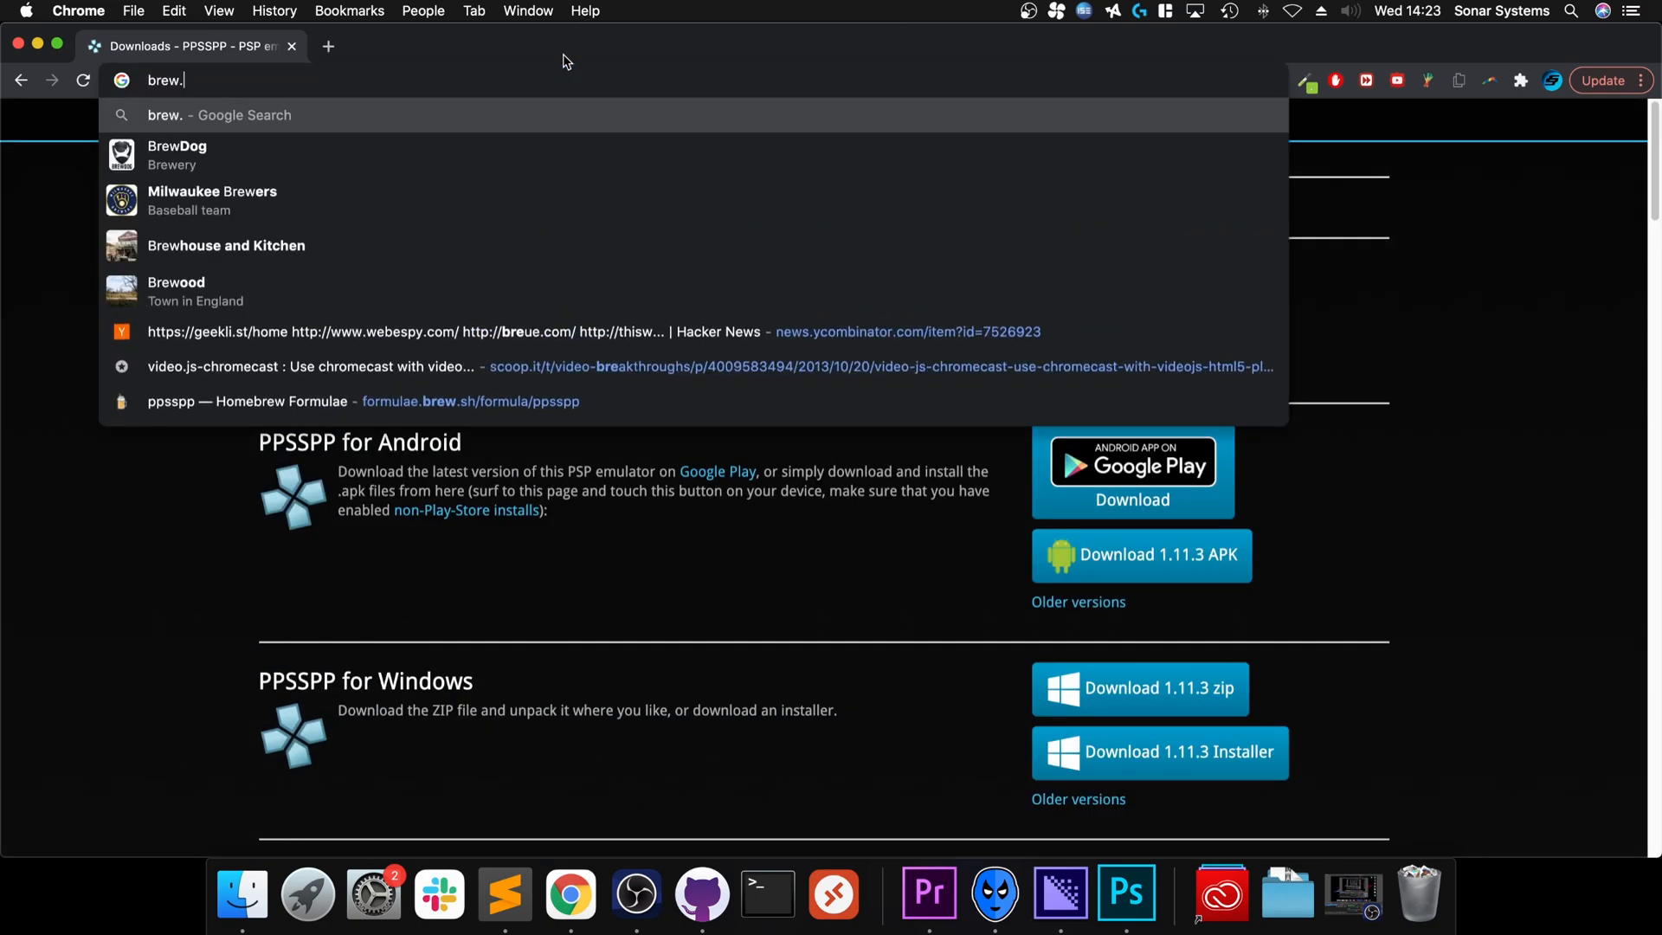
{"action": "type", "text": "sh"}
Load brew.sh and copy the Install Homebrew command to the clipboard
{"action": "key", "text": "Return"}
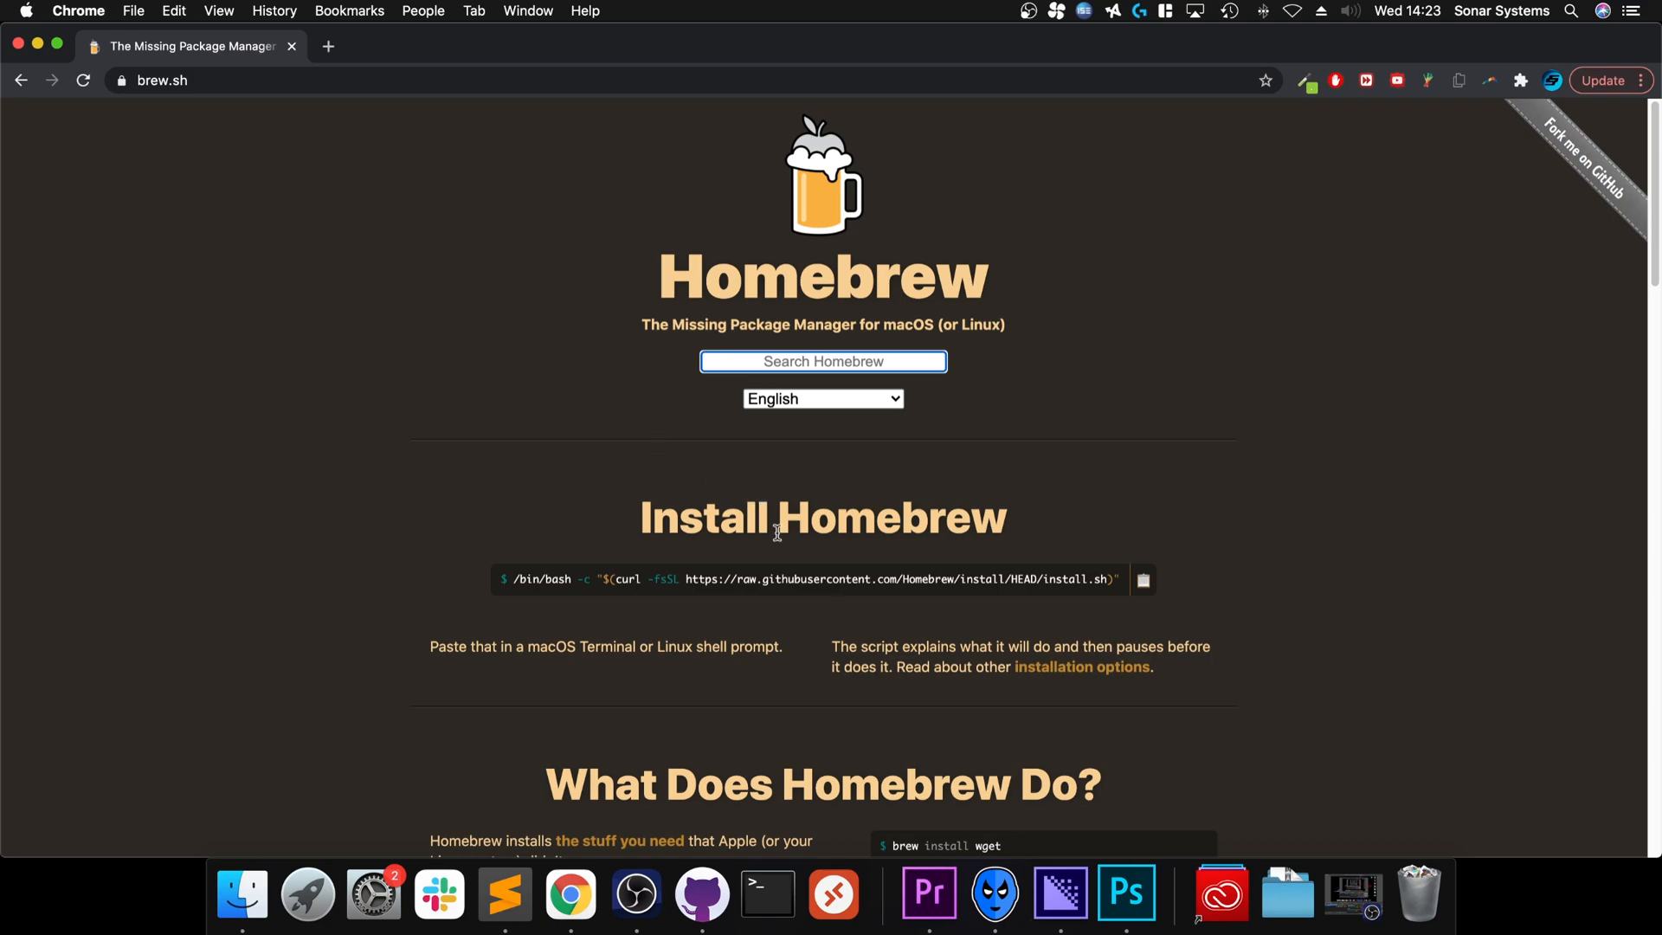
{"action": "double_click", "coordinate": [828, 579]}
{"action": "left_click", "coordinate": [828, 579]}
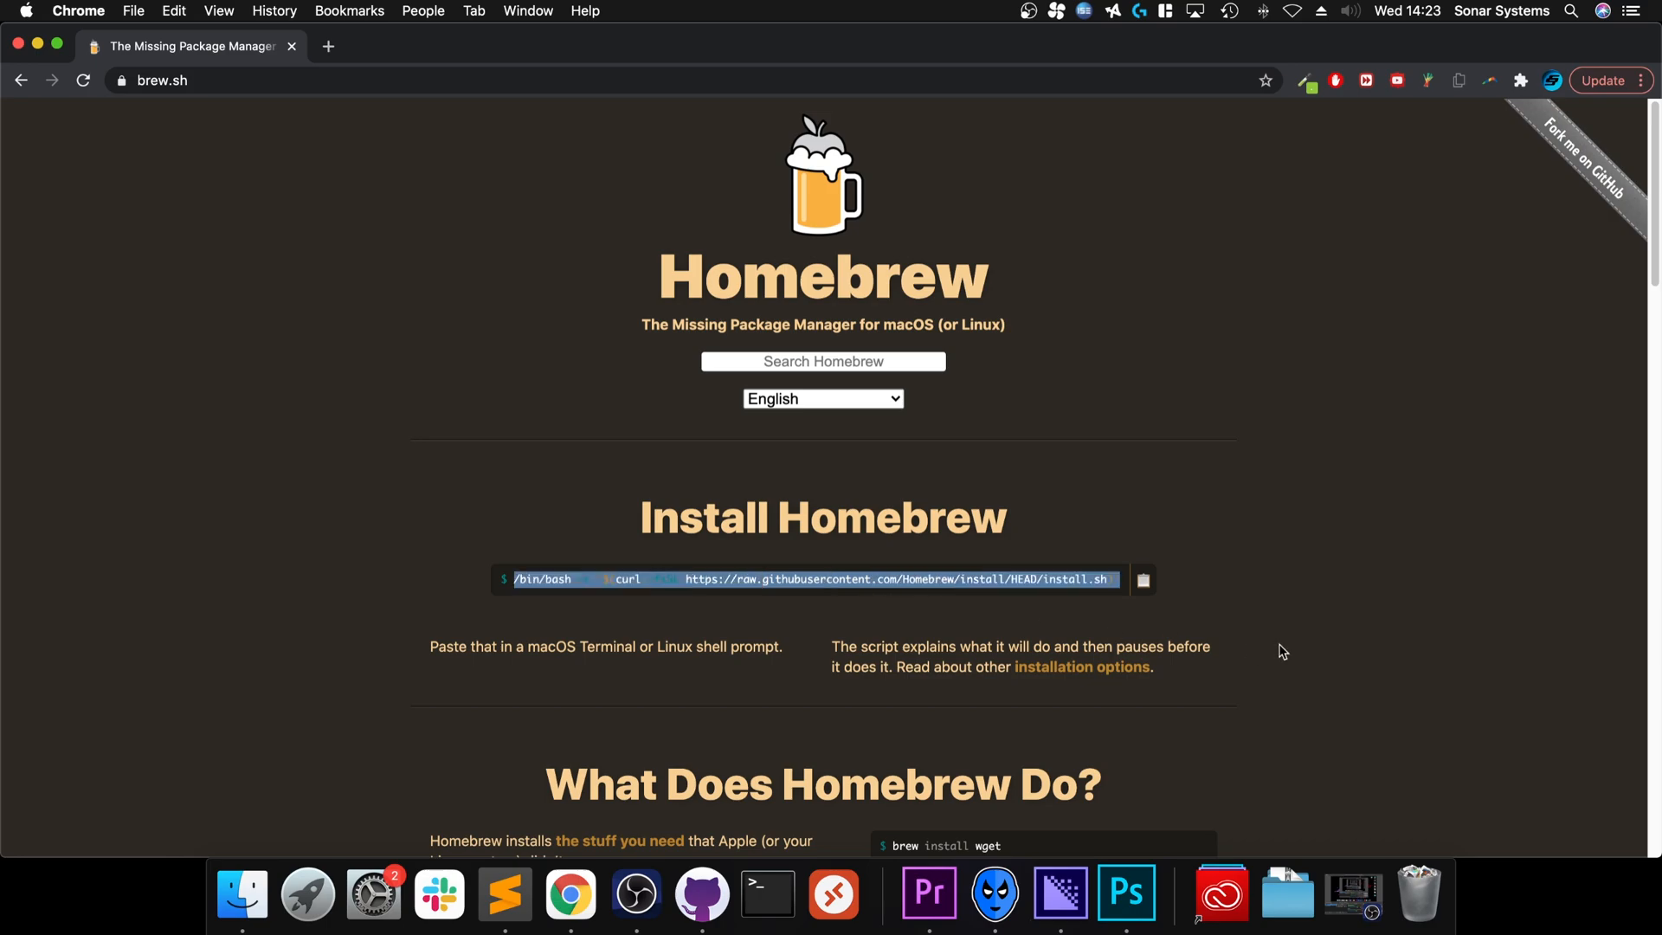
{"action": "left_click", "coordinate": [1247, 626]}
{"action": "left_click", "coordinate": [1141, 586]}
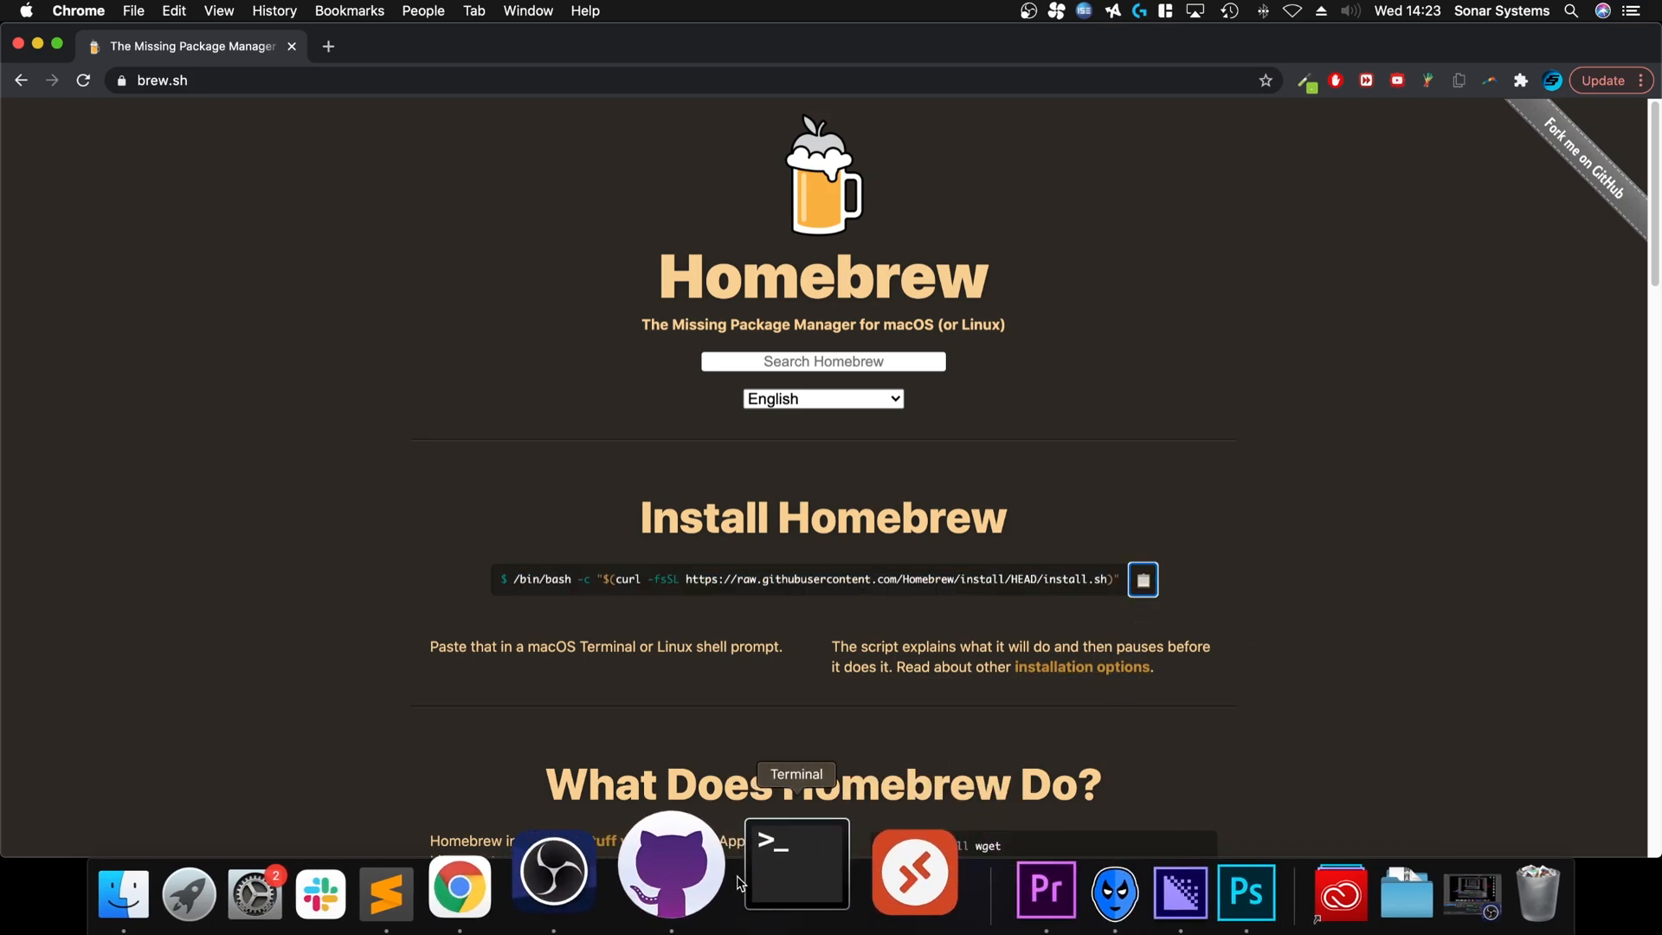
Launch Terminal from Spotlight by searching 'terminal'
{"action": "key", "text": "super+space"}
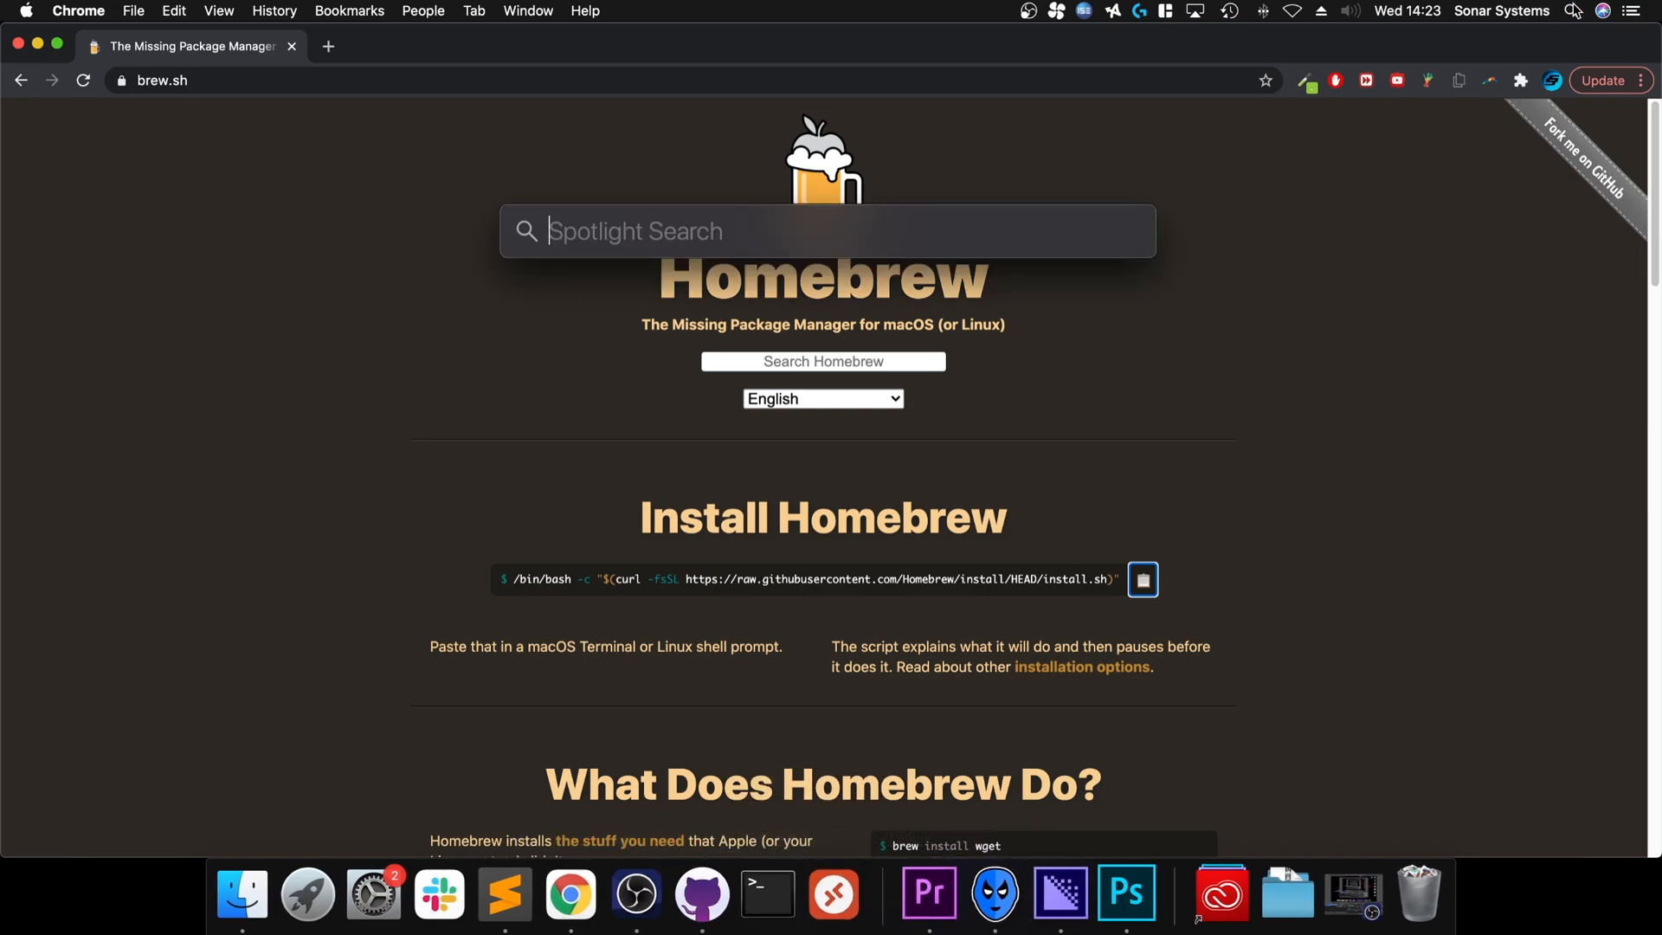
{"action": "type", "text": "terminal"}
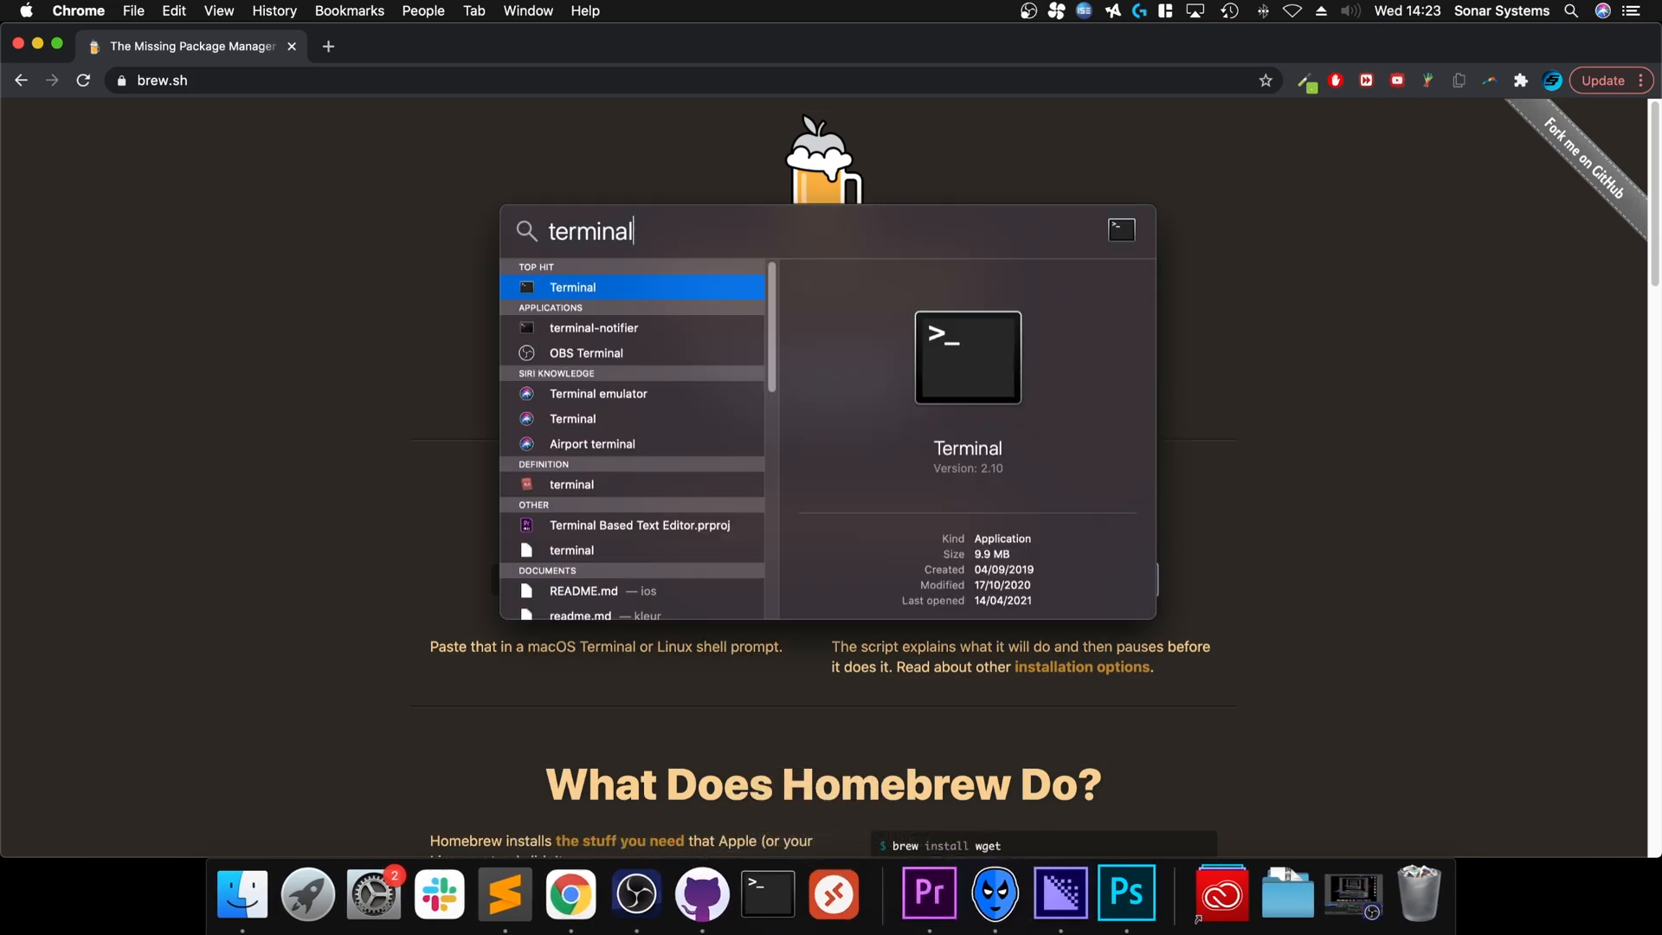
{"action": "key", "text": "Return"}
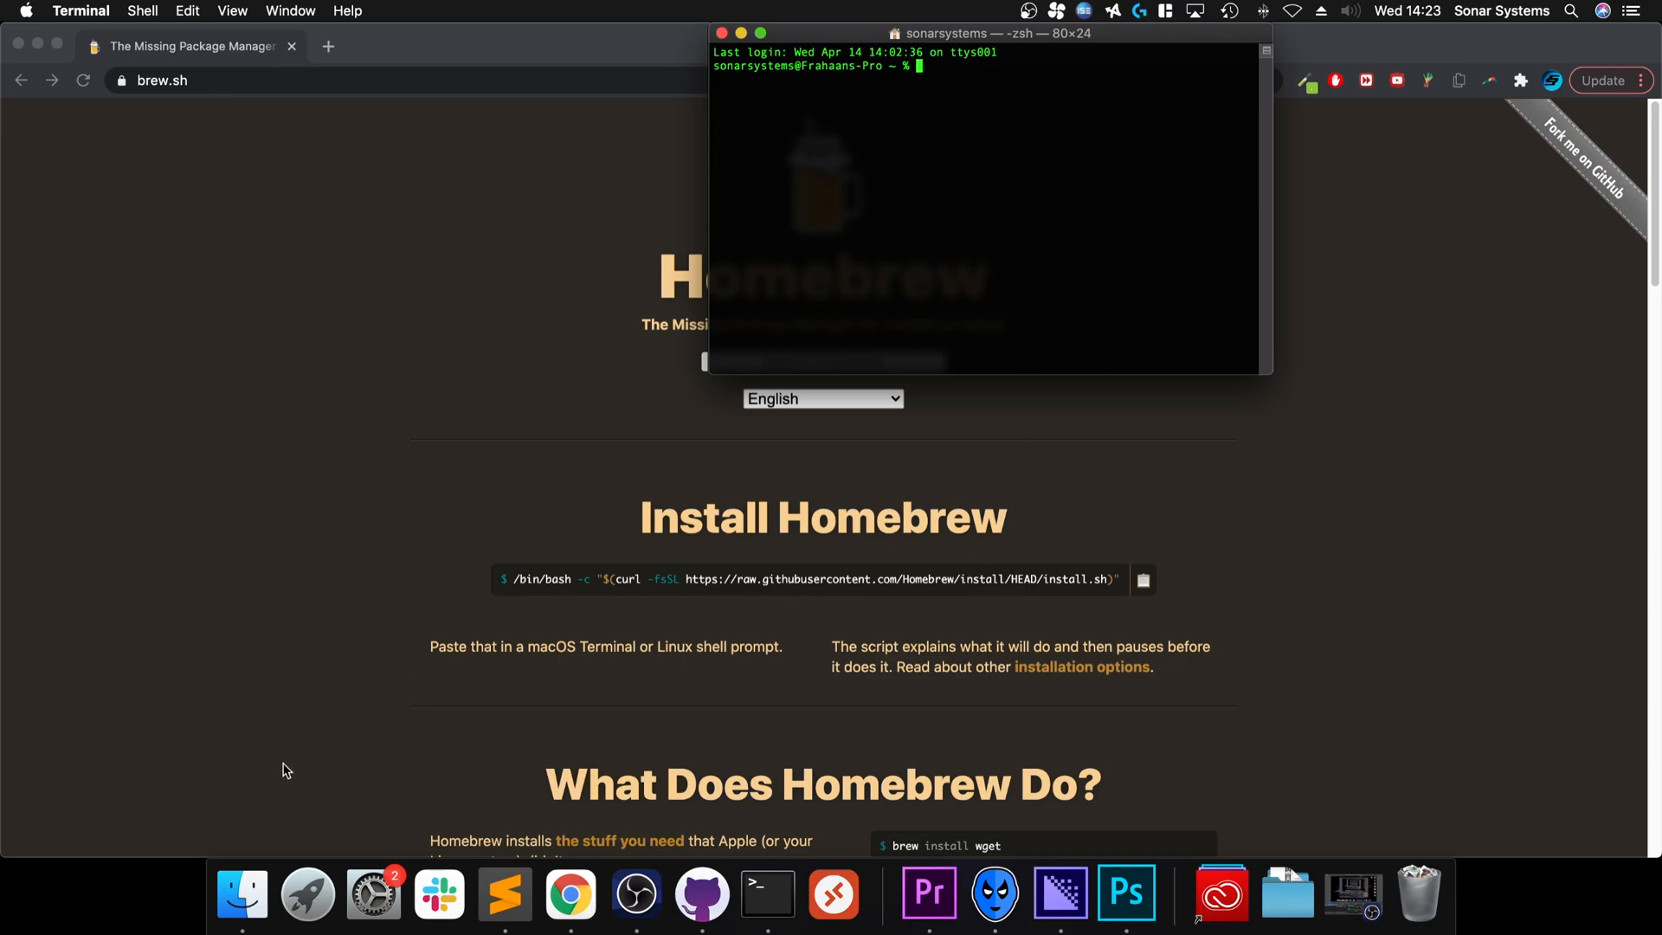
In a new Finder window, locate Terminal under Applications > Utilities
{"action": "right_click", "coordinate": [257, 863]}
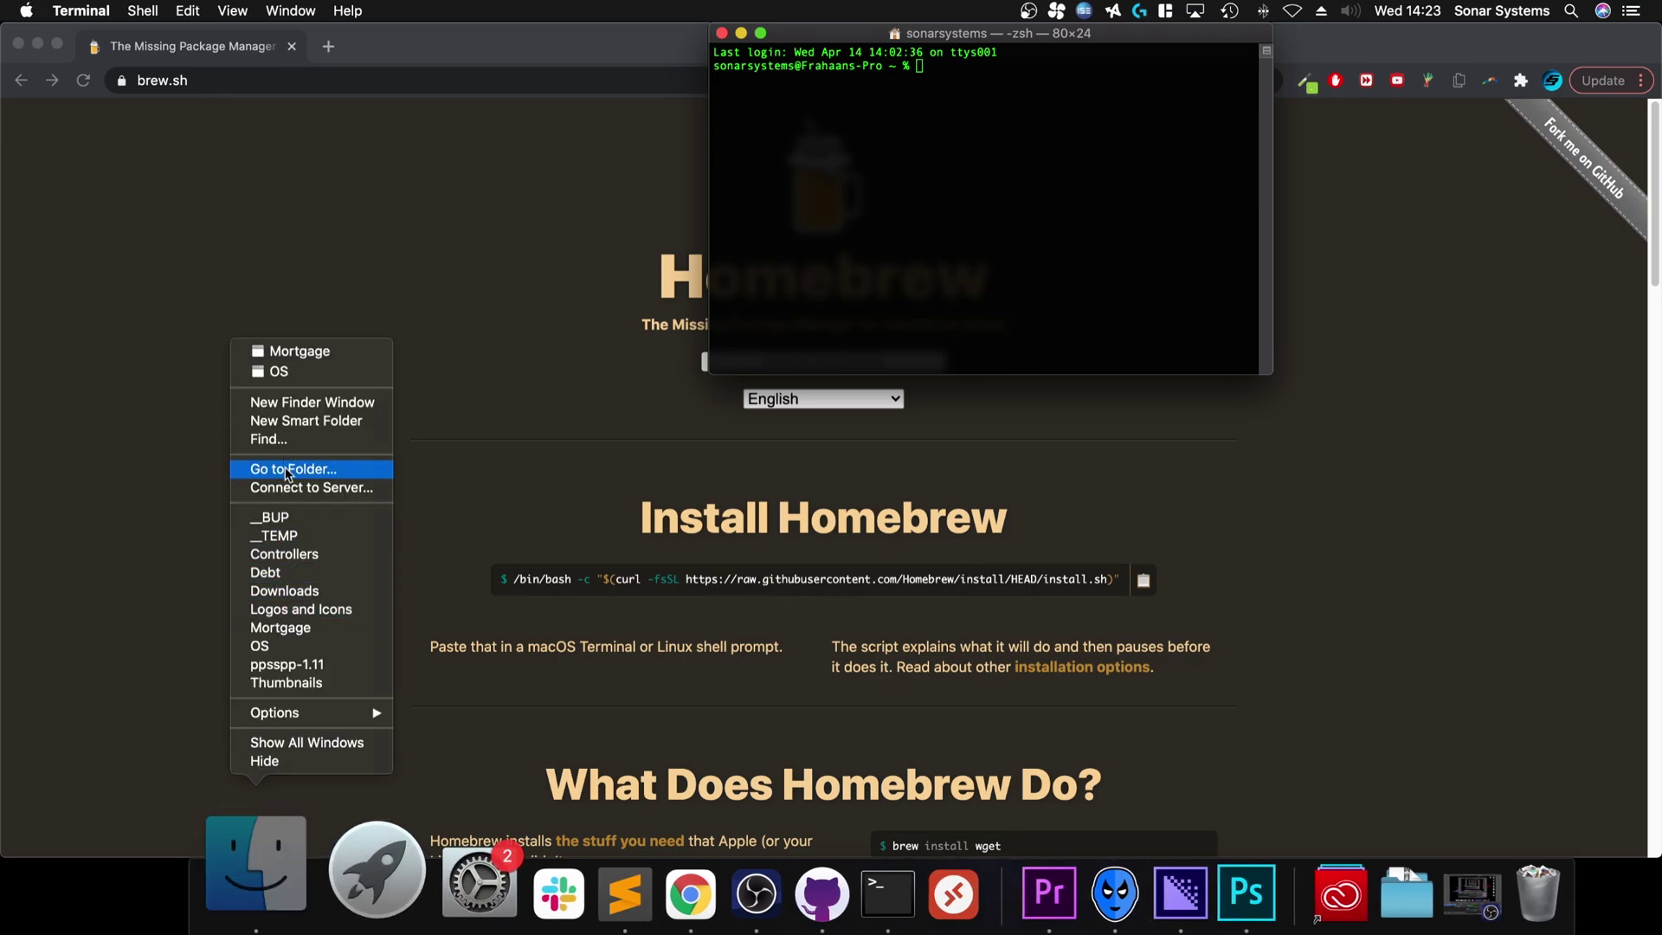
{"action": "left_click", "coordinate": [298, 402]}
{"action": "left_click", "coordinate": [229, 281]}
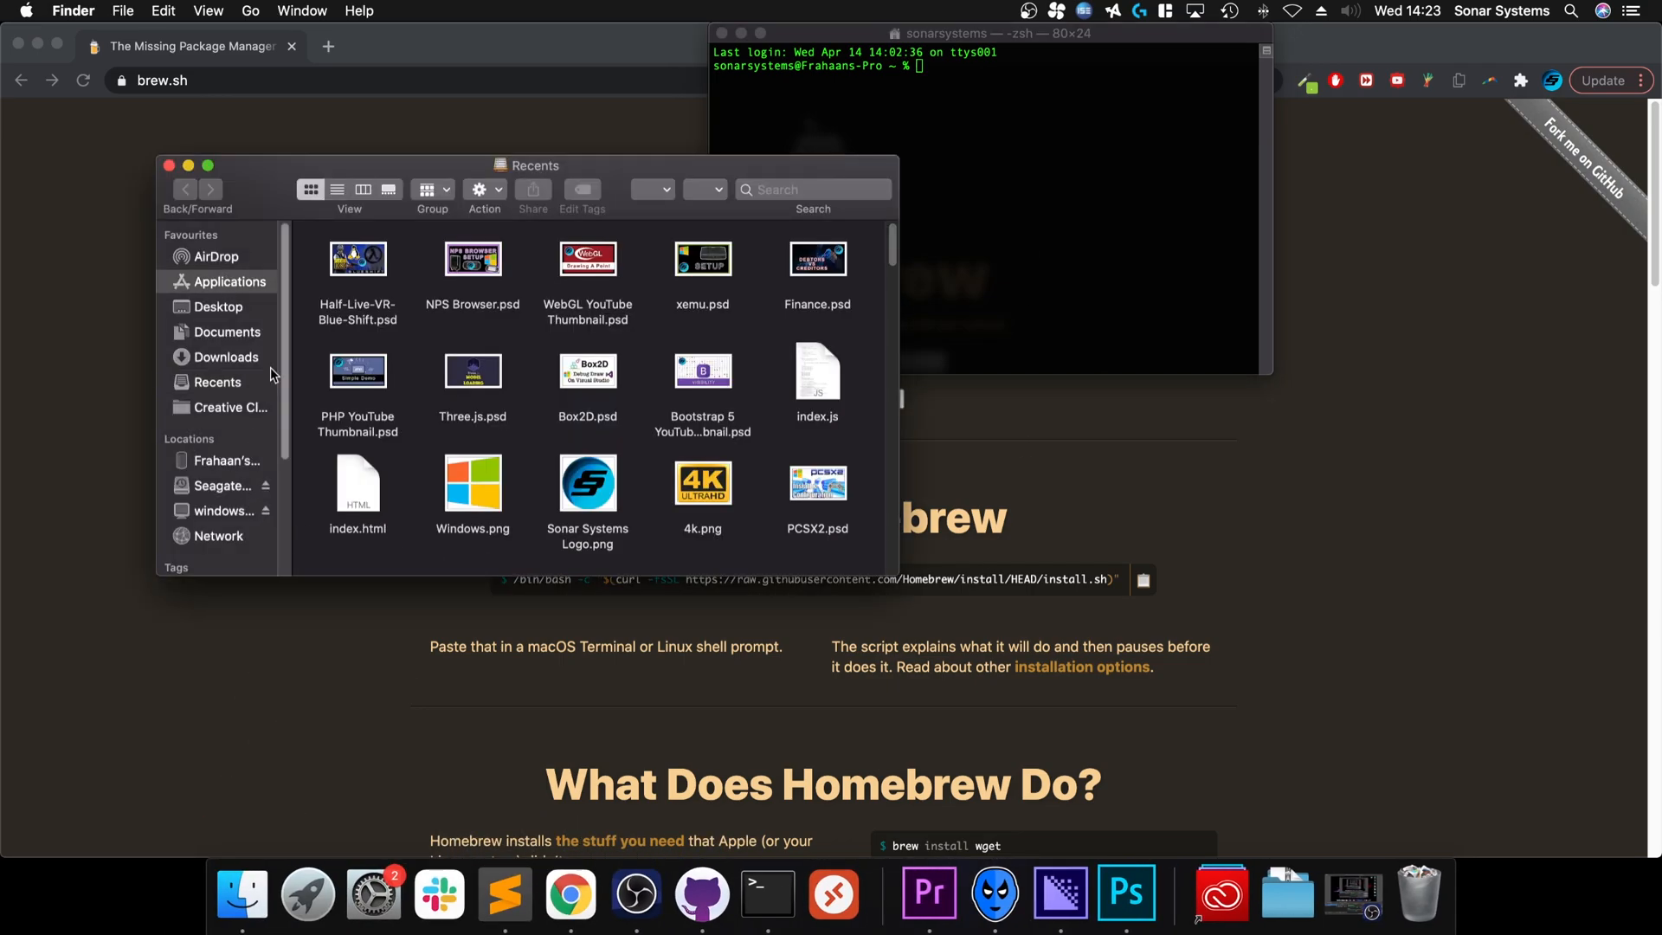
{"action": "scroll", "coordinate": [388, 494], "scroll_direction": "down", "scroll_amount": 10}
{"action": "scroll", "coordinate": [389, 519], "scroll_direction": "down", "scroll_amount": 10}
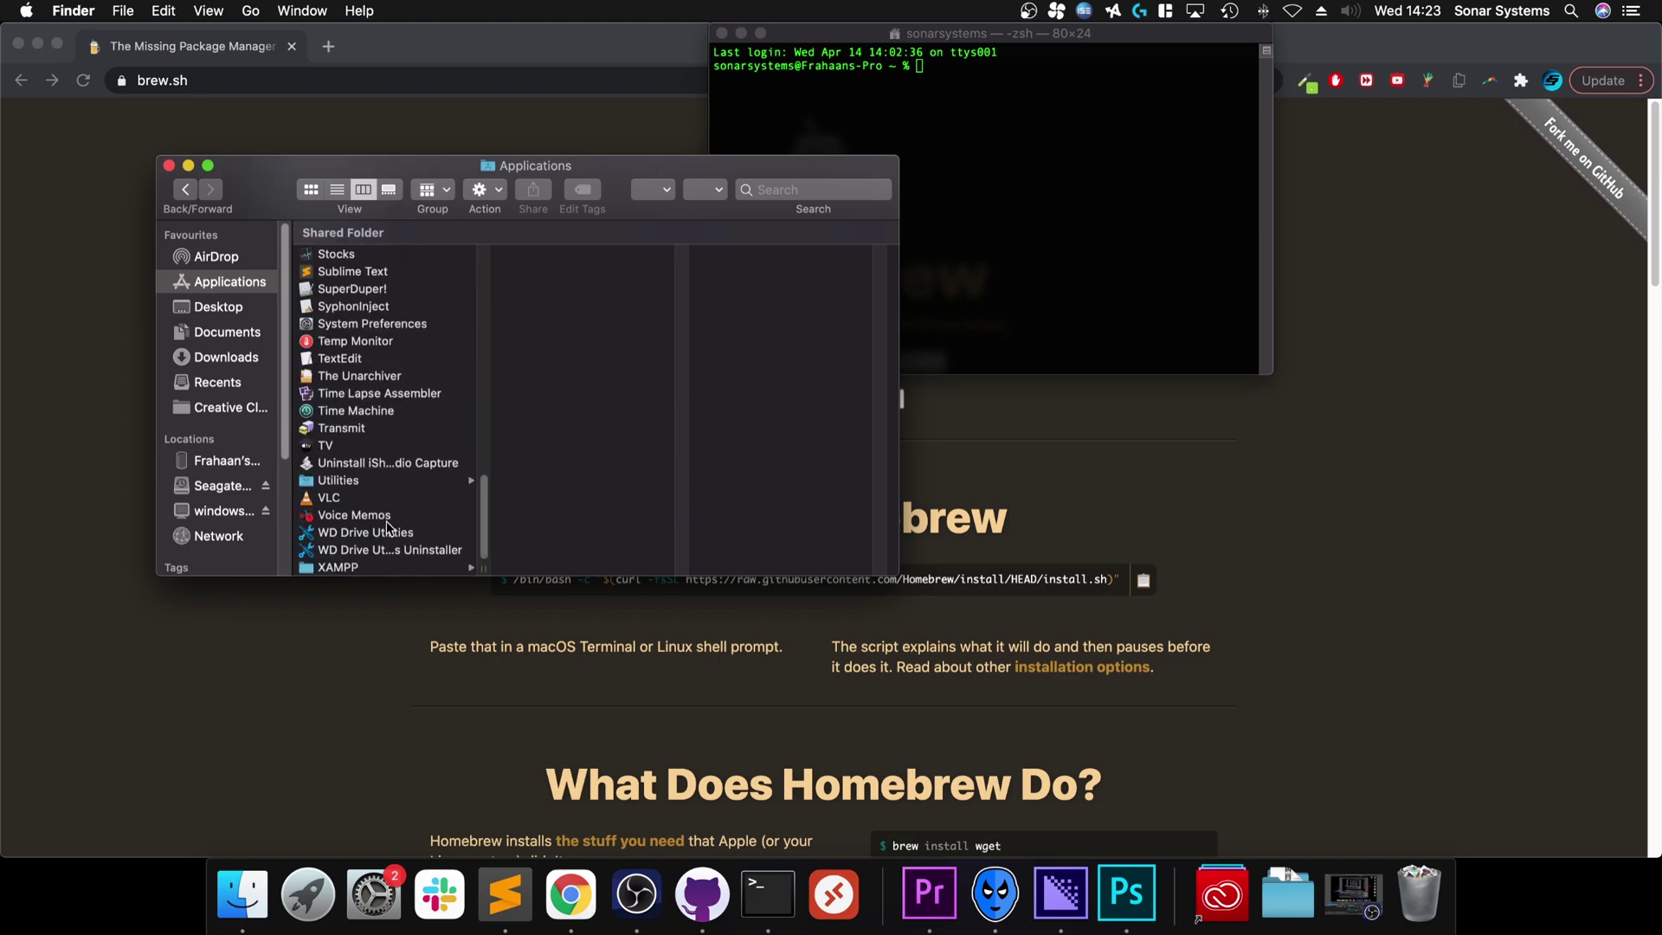
{"action": "left_click", "coordinate": [337, 480]}
{"action": "scroll", "coordinate": [572, 428], "scroll_direction": "down", "scroll_amount": 5}
{"action": "left_click", "coordinate": [540, 533]}
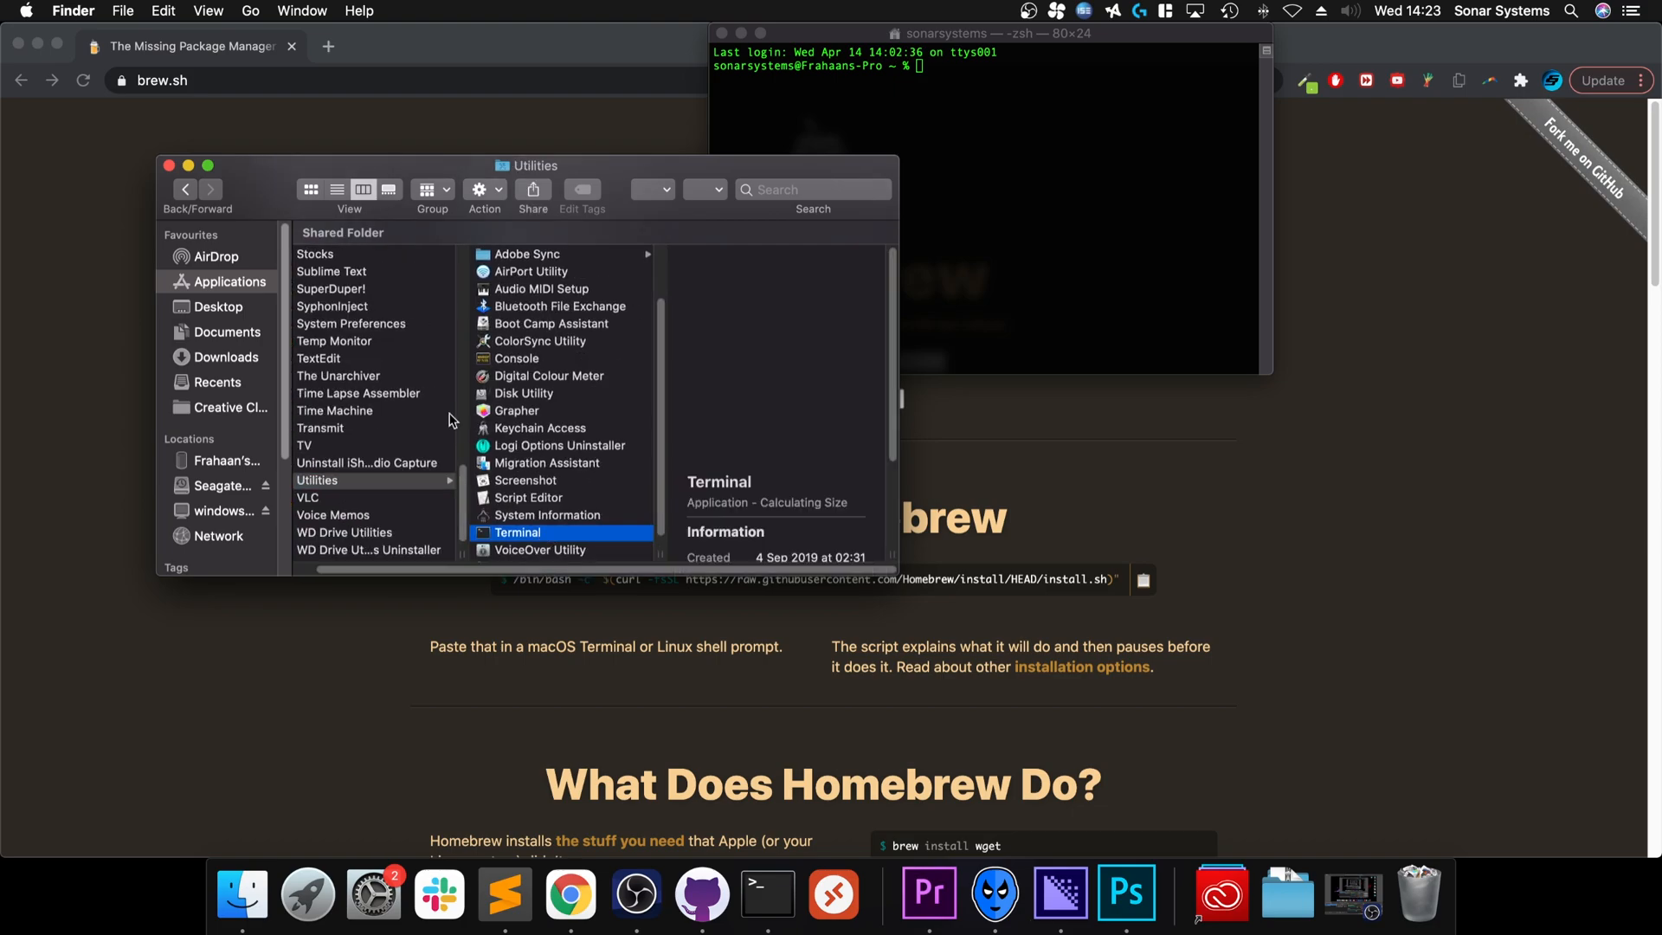
Close Finder and run the pasted Homebrew install command in Terminal
{"action": "left_click", "coordinate": [169, 167]}
{"action": "left_click", "coordinate": [894, 182]}
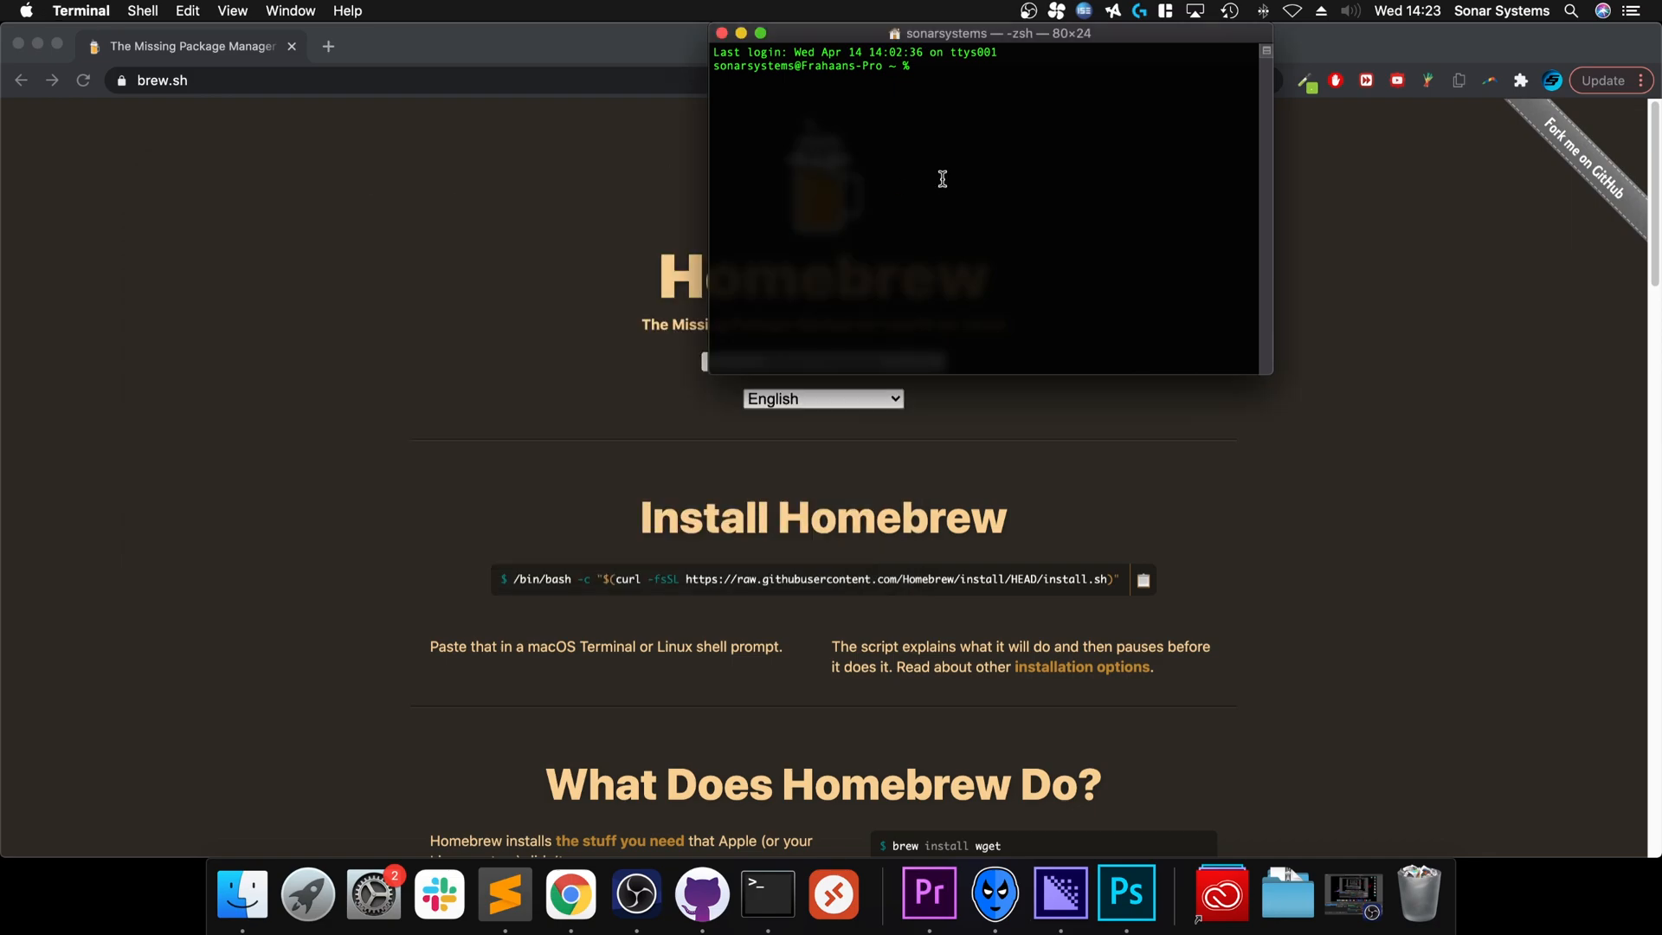
{"action": "right_click", "coordinate": [955, 114]}
{"action": "left_click", "coordinate": [990, 141]}
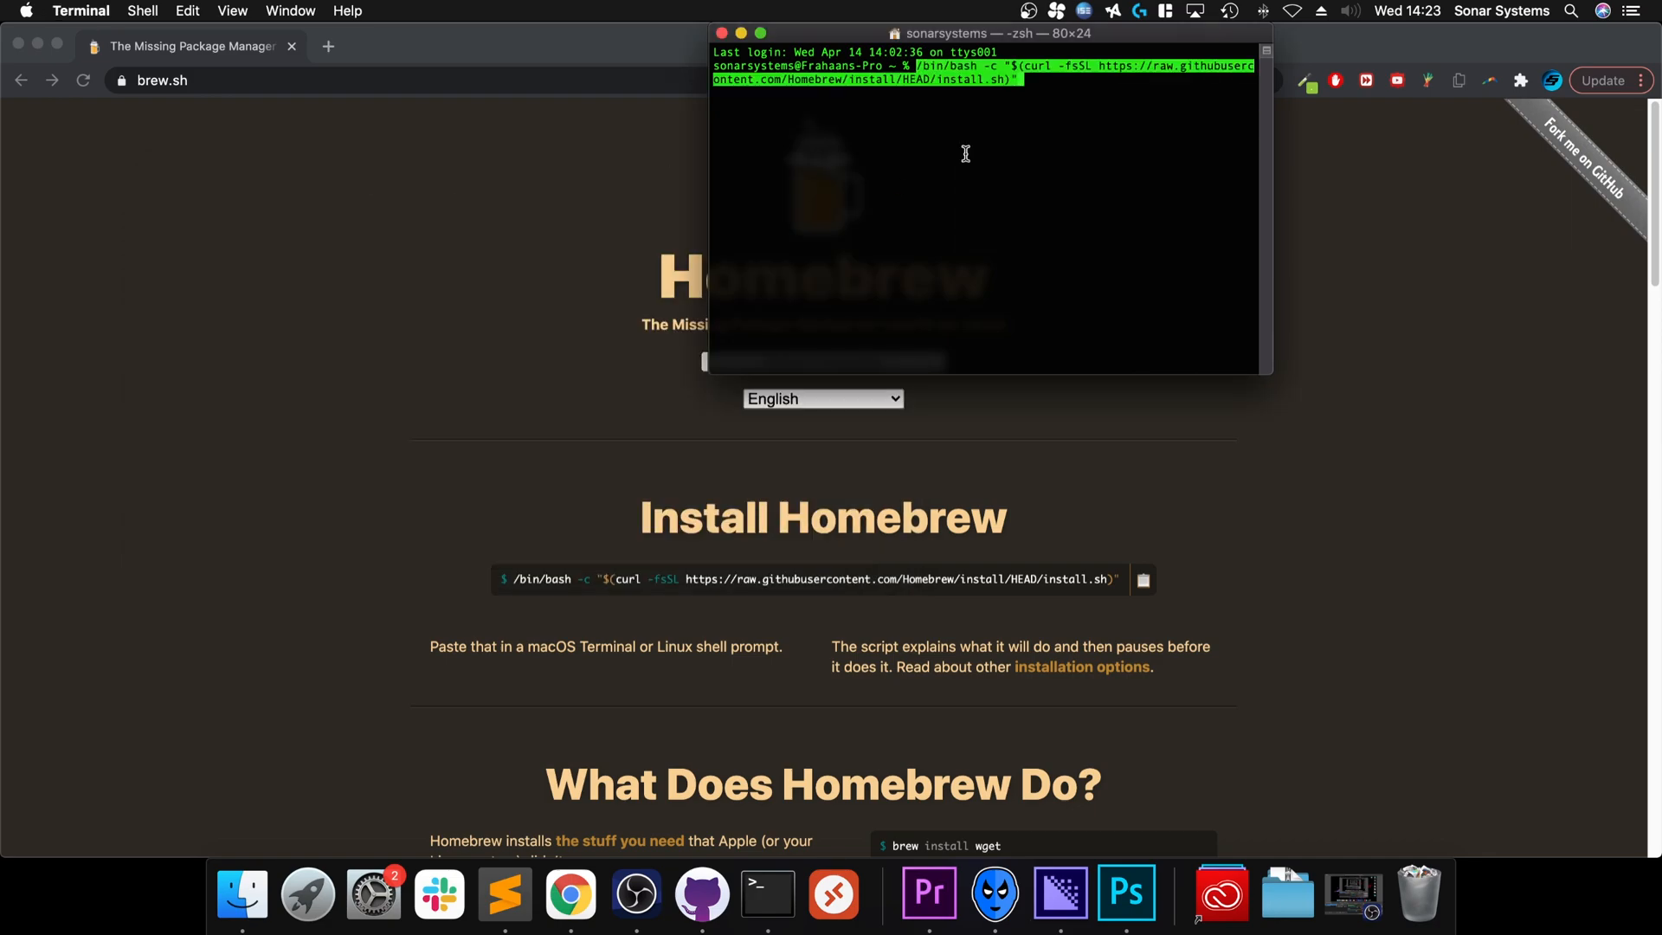
{"action": "key", "text": "Return"}
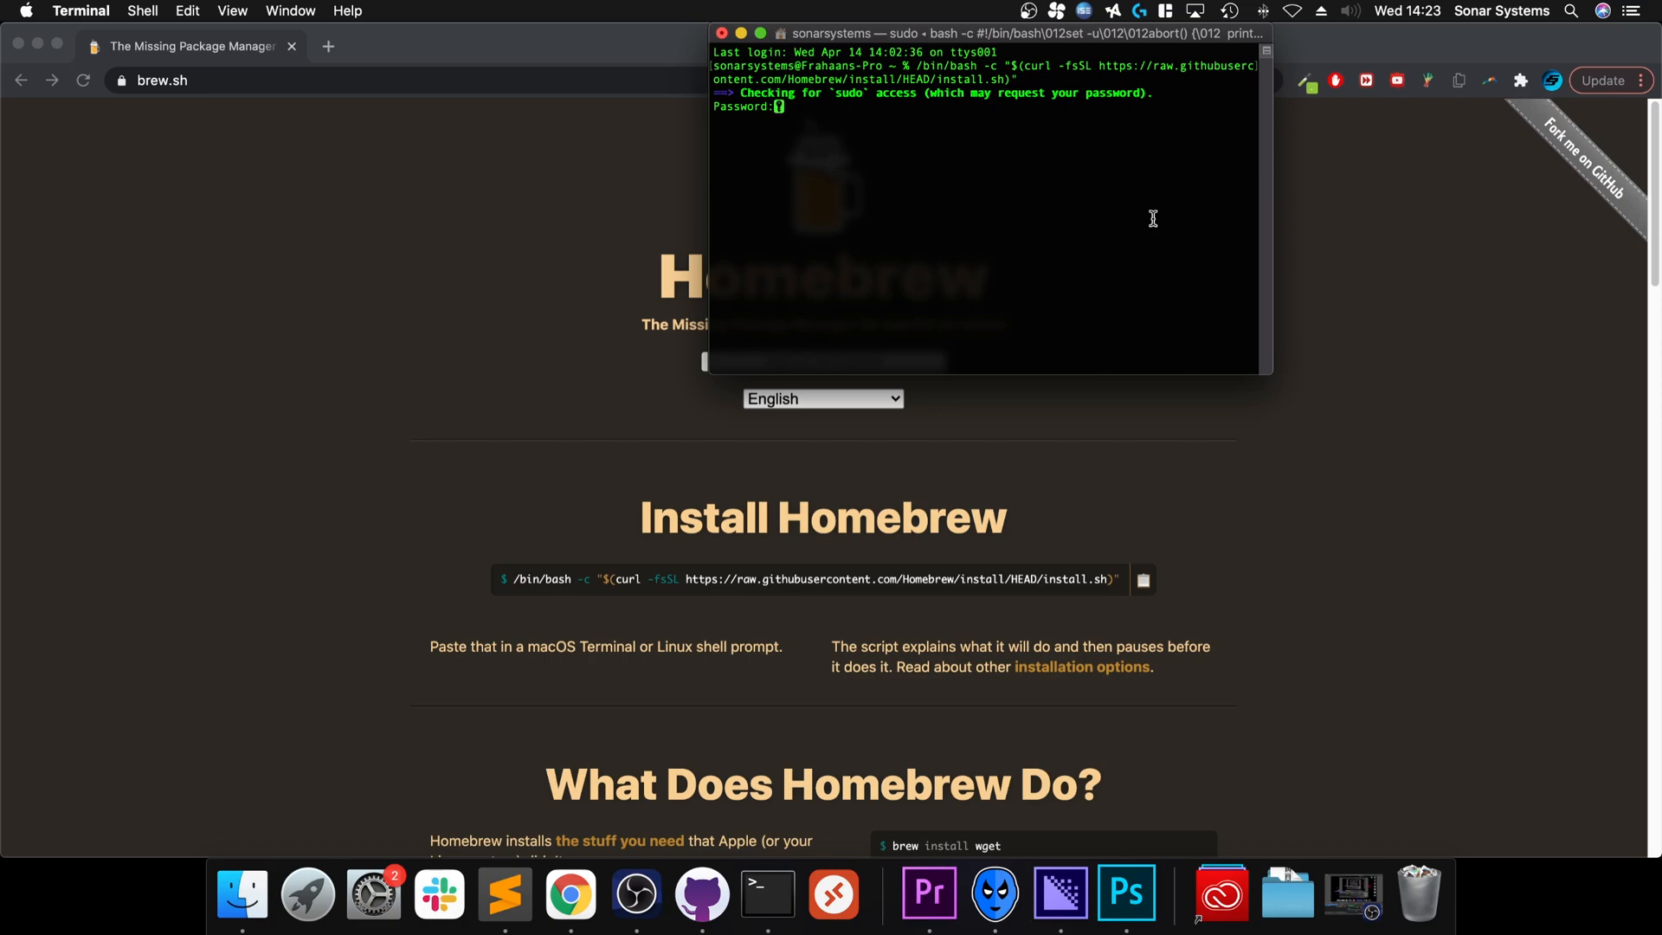
Supply the sudo password and let the Homebrew installer continue to completion
{"action": "key", "text": "Return"}
{"action": "key", "text": "Return"}
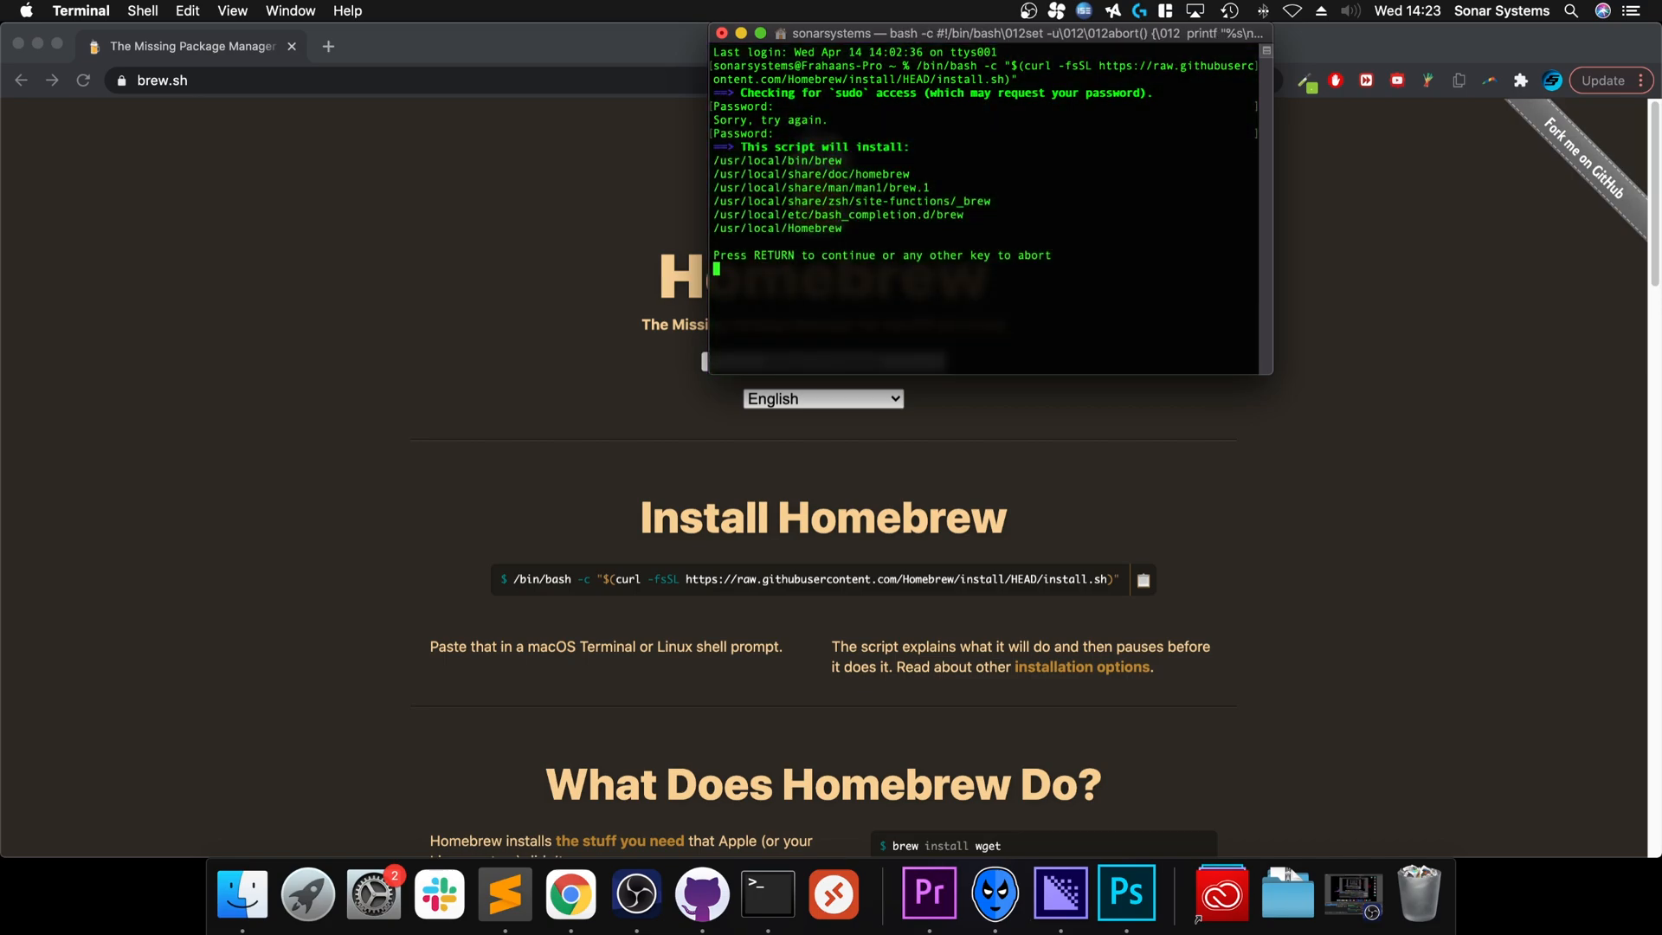
{"action": "key", "text": "Return"}
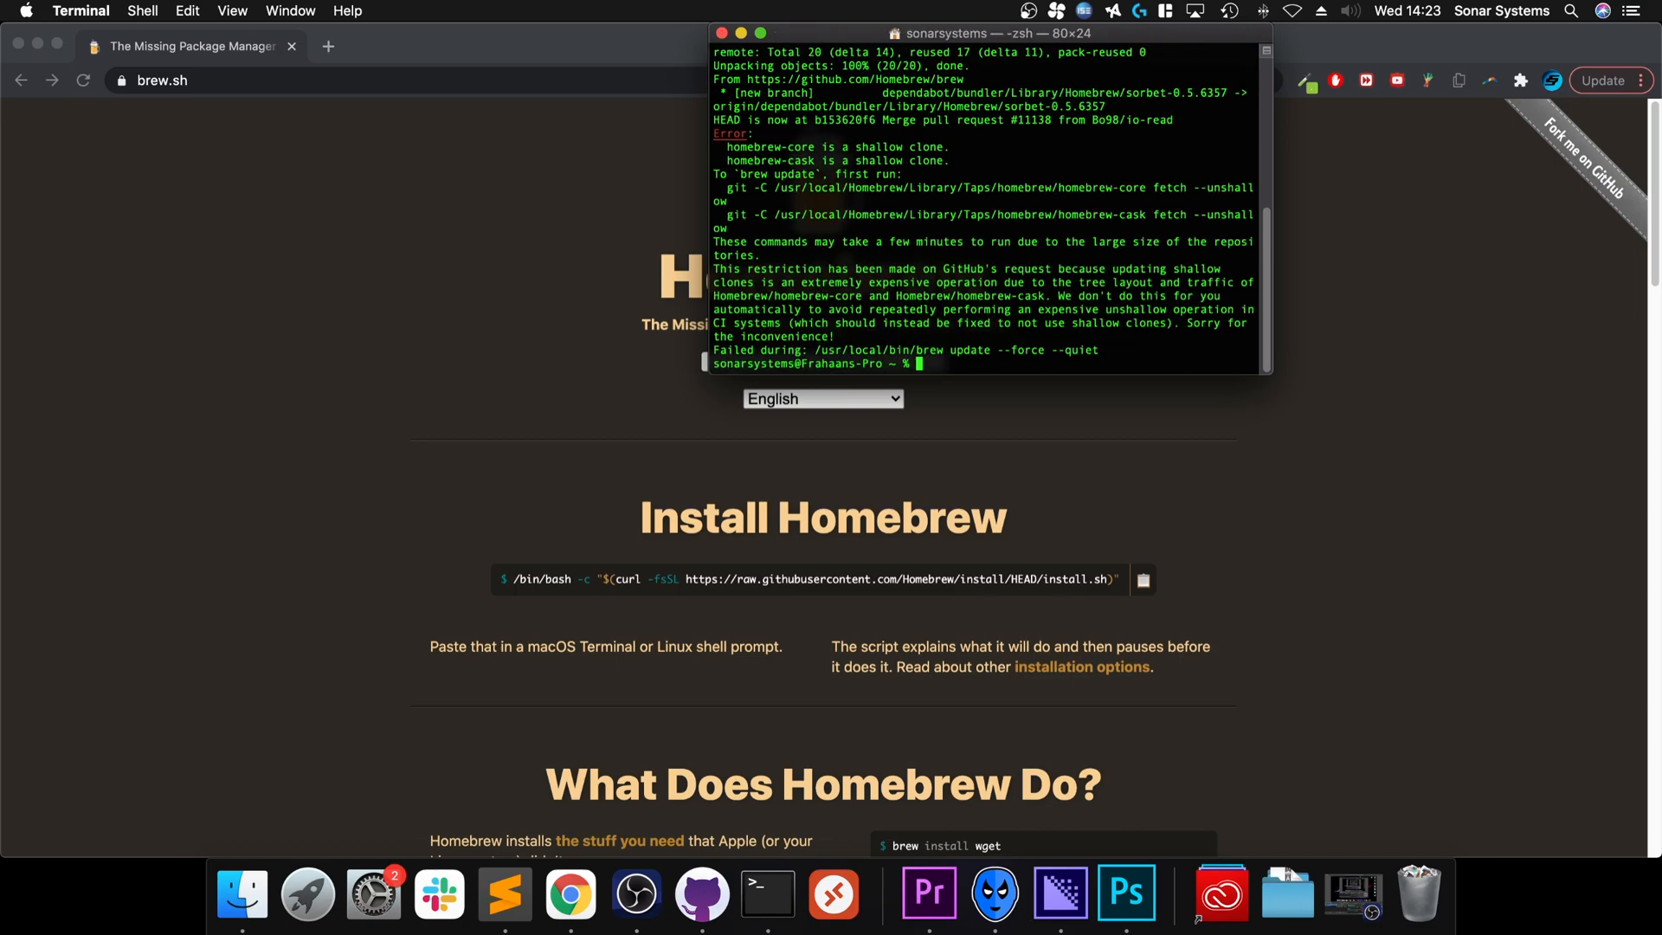
{"action": "scroll", "coordinate": [897, 243], "scroll_direction": "up", "scroll_amount": 5}
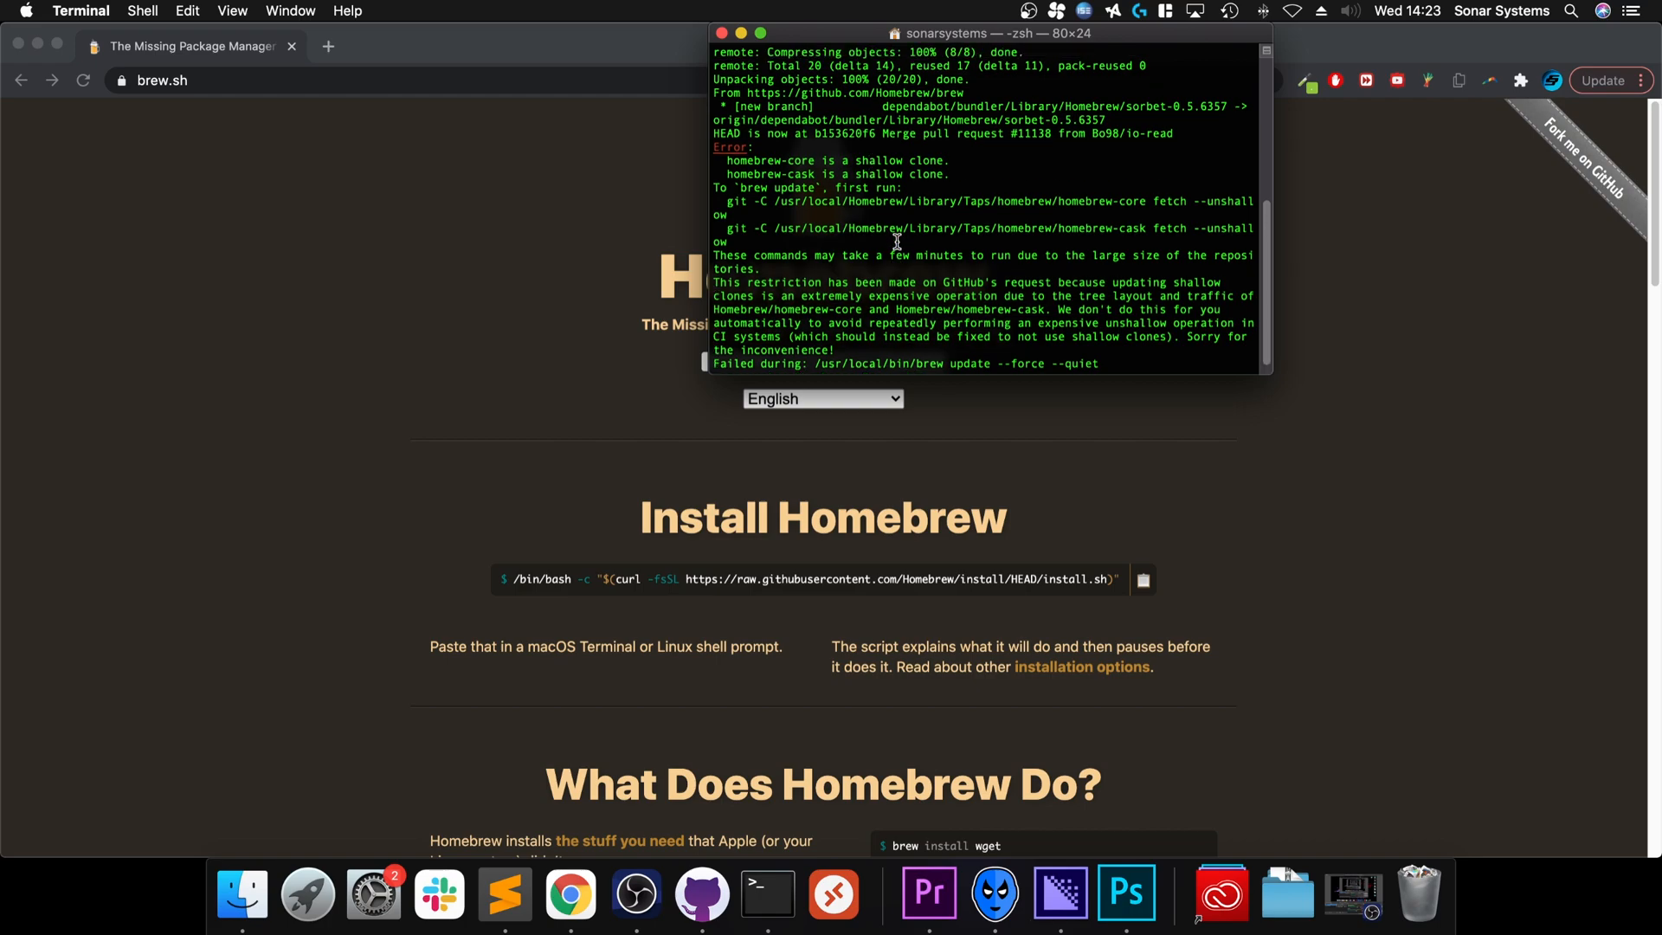
{"action": "scroll", "coordinate": [897, 242], "scroll_direction": "down", "scroll_amount": 5}
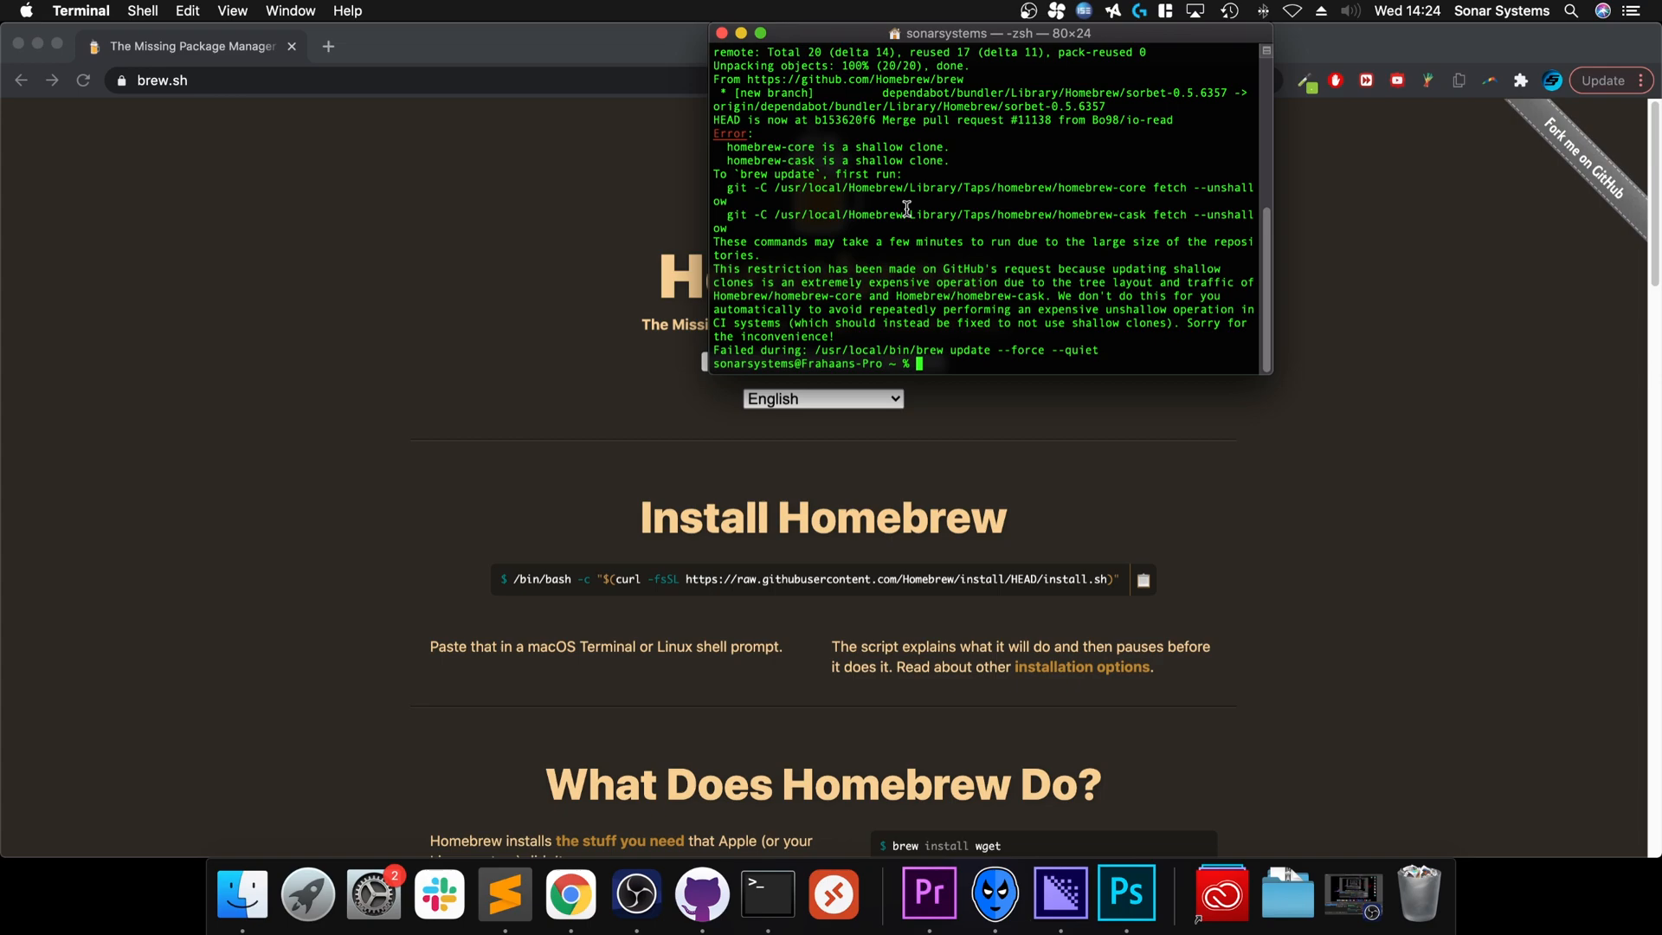
{"action": "type", "text": "brew inst"}
{"action": "type", "text": "all"}
{"action": "type", "text": " ppsspp"}
Run brew install ppsspp, which reports PPSSPP 1.11.3 already installed
{"action": "key", "text": "Return"}
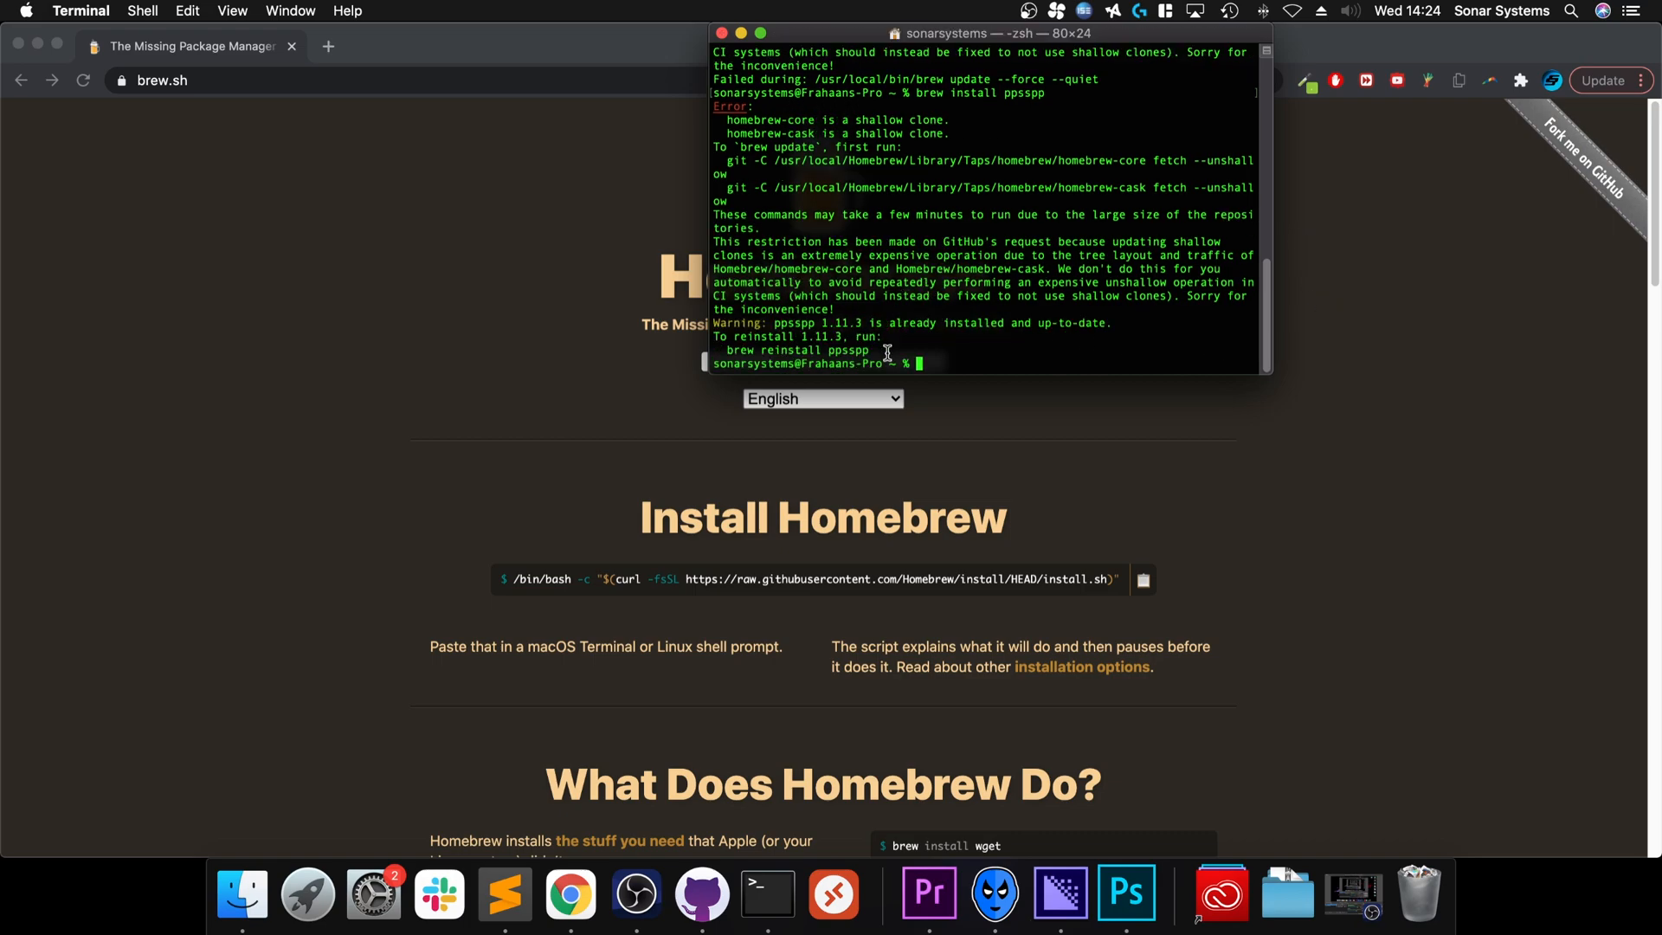
{"action": "mouse_move", "coordinate": [886, 350]}
{"action": "left_mouse_down"}
{"action": "mouse_move", "coordinate": [798, 301]}
{"action": "mouse_move", "coordinate": [912, 353]}
{"action": "left_mouse_up"}
{"action": "left_click", "coordinate": [911, 361]}
{"action": "left_click", "coordinate": [912, 351]}
Hide Chrome, reposition Terminal and launch the emulator with the ppsspp command
{"action": "key", "text": "super+w"}
{"action": "left_click_drag", "start_coordinate": [872, 37], "coordinate": [383, 191]}
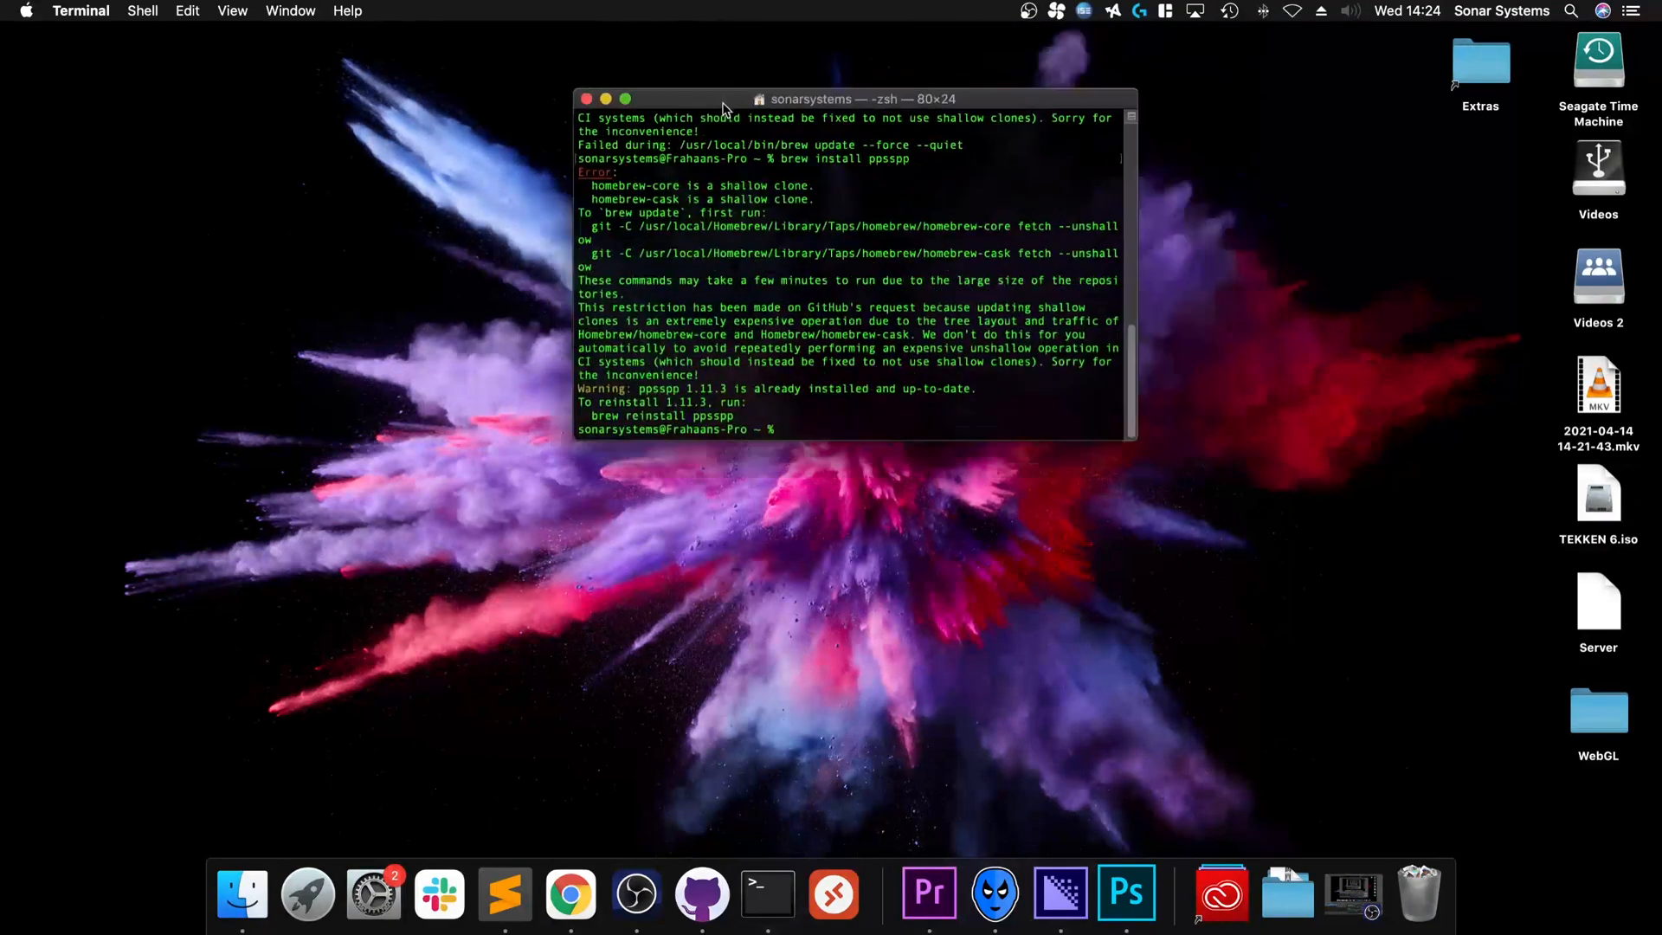
{"action": "type", "text": "ppsspp"}
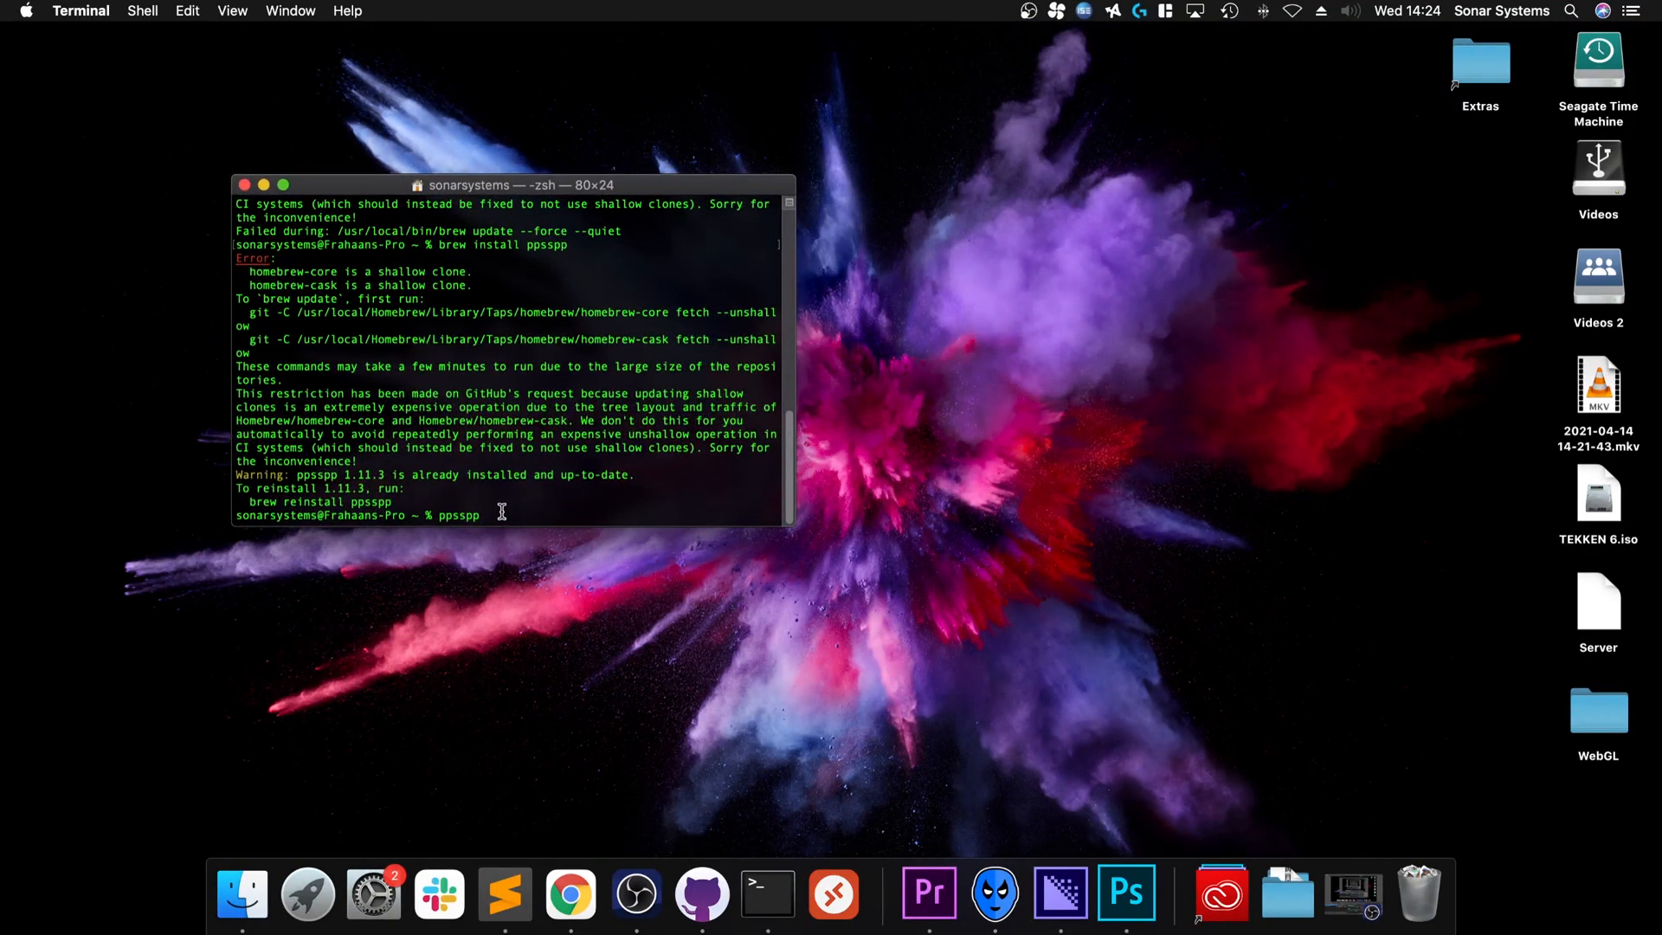
{"action": "left_click_drag", "start_coordinate": [483, 516], "coordinate": [439, 516]}
{"action": "key", "text": "Return"}
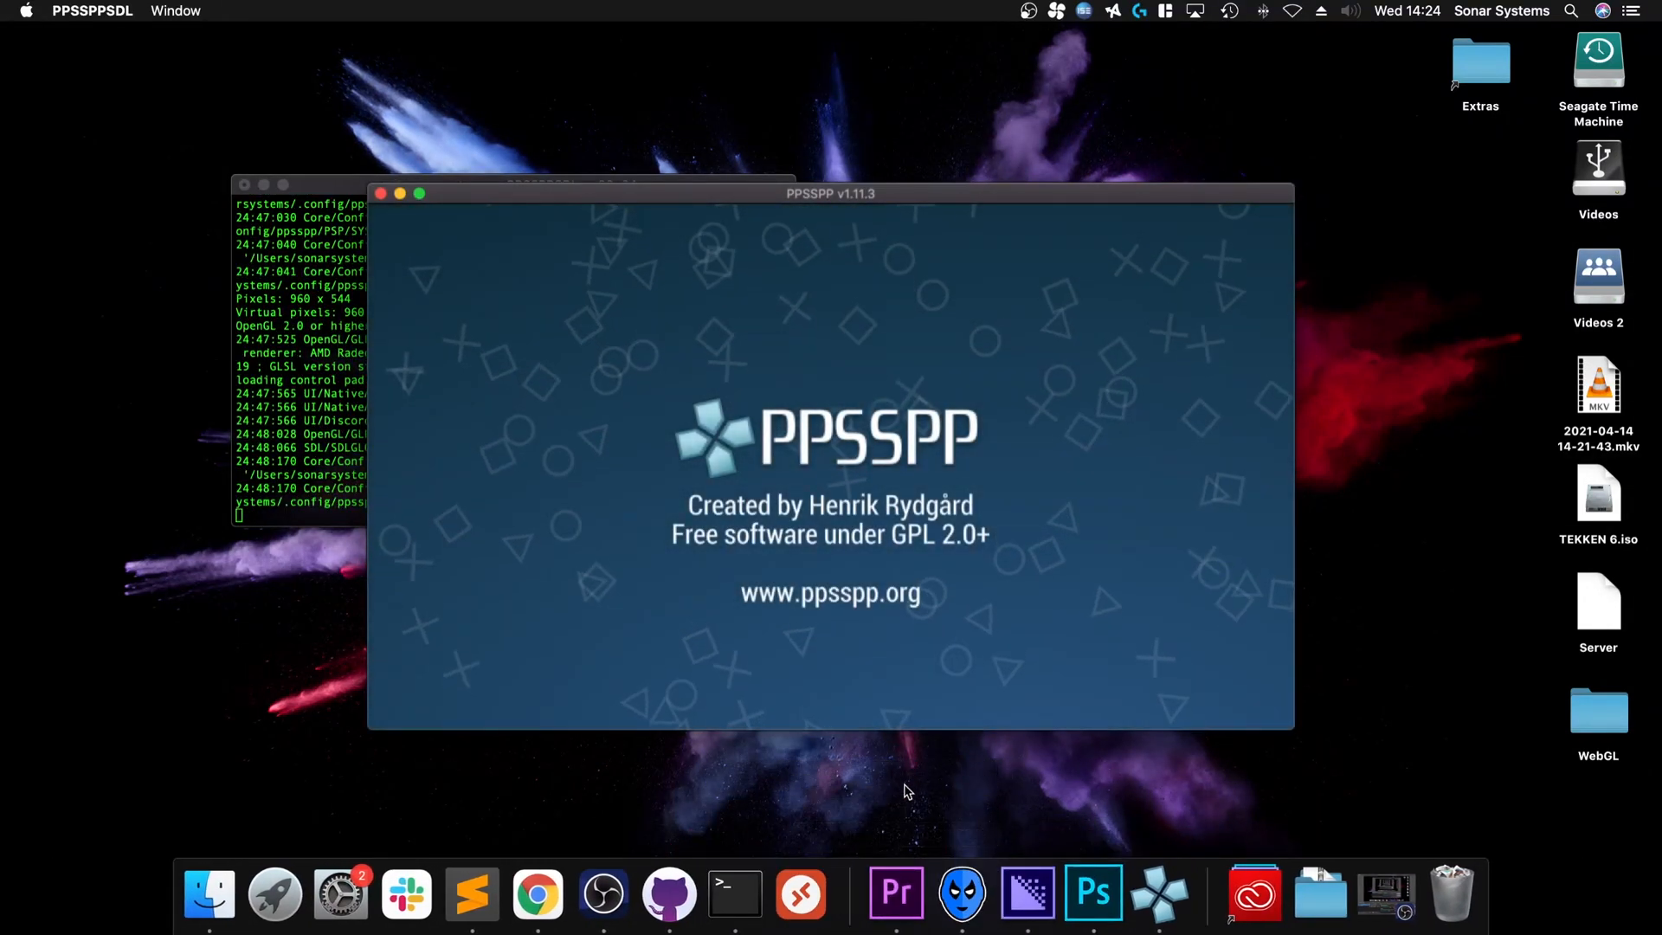
{"action": "right_click", "coordinate": [1160, 892]}
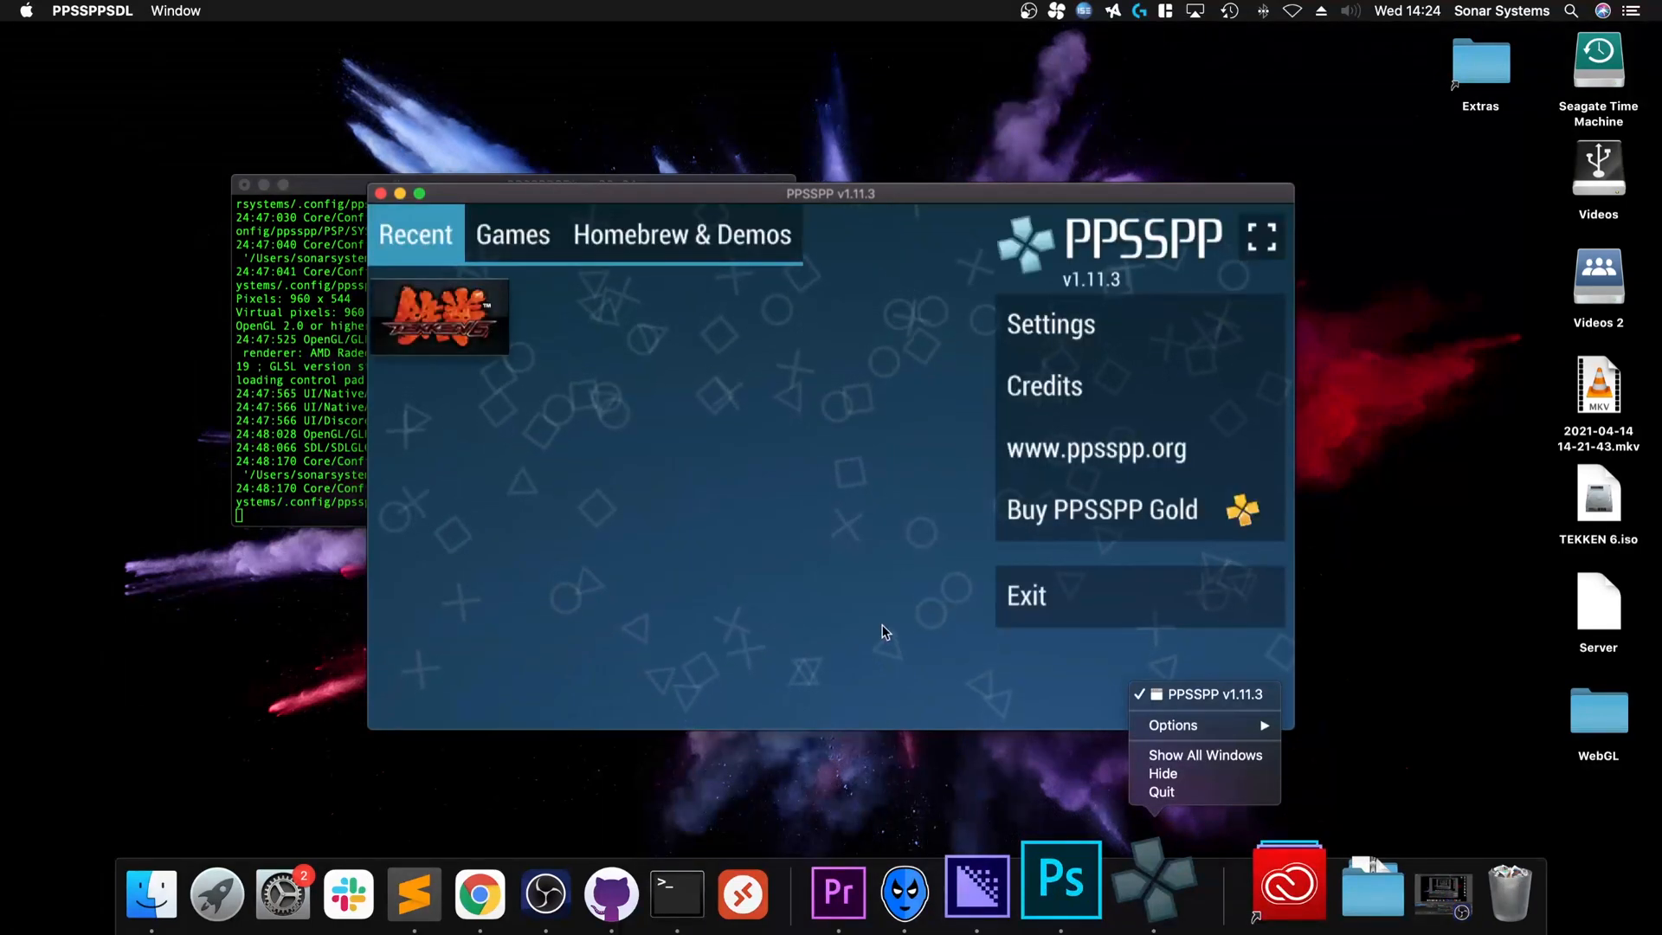
{"action": "left_click", "coordinate": [883, 631]}
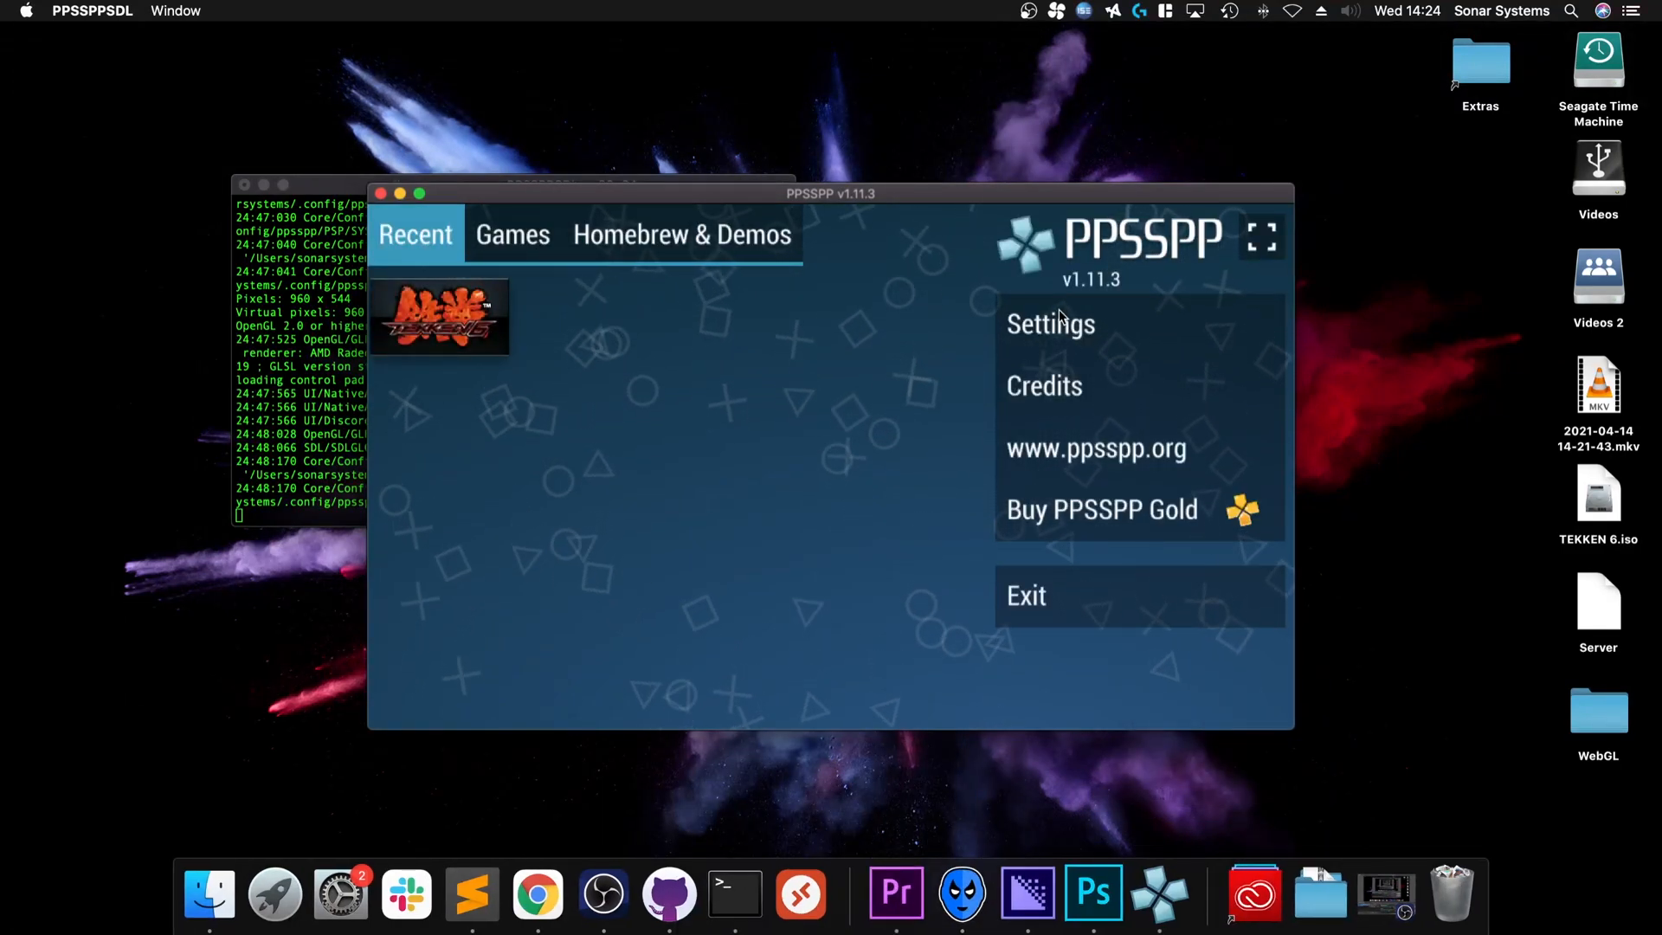
In Graphics settings keep OpenGL backend and 10× PSP resolution, and enable VSync
{"action": "left_click", "coordinate": [1058, 319]}
{"action": "left_click", "coordinate": [1006, 277]}
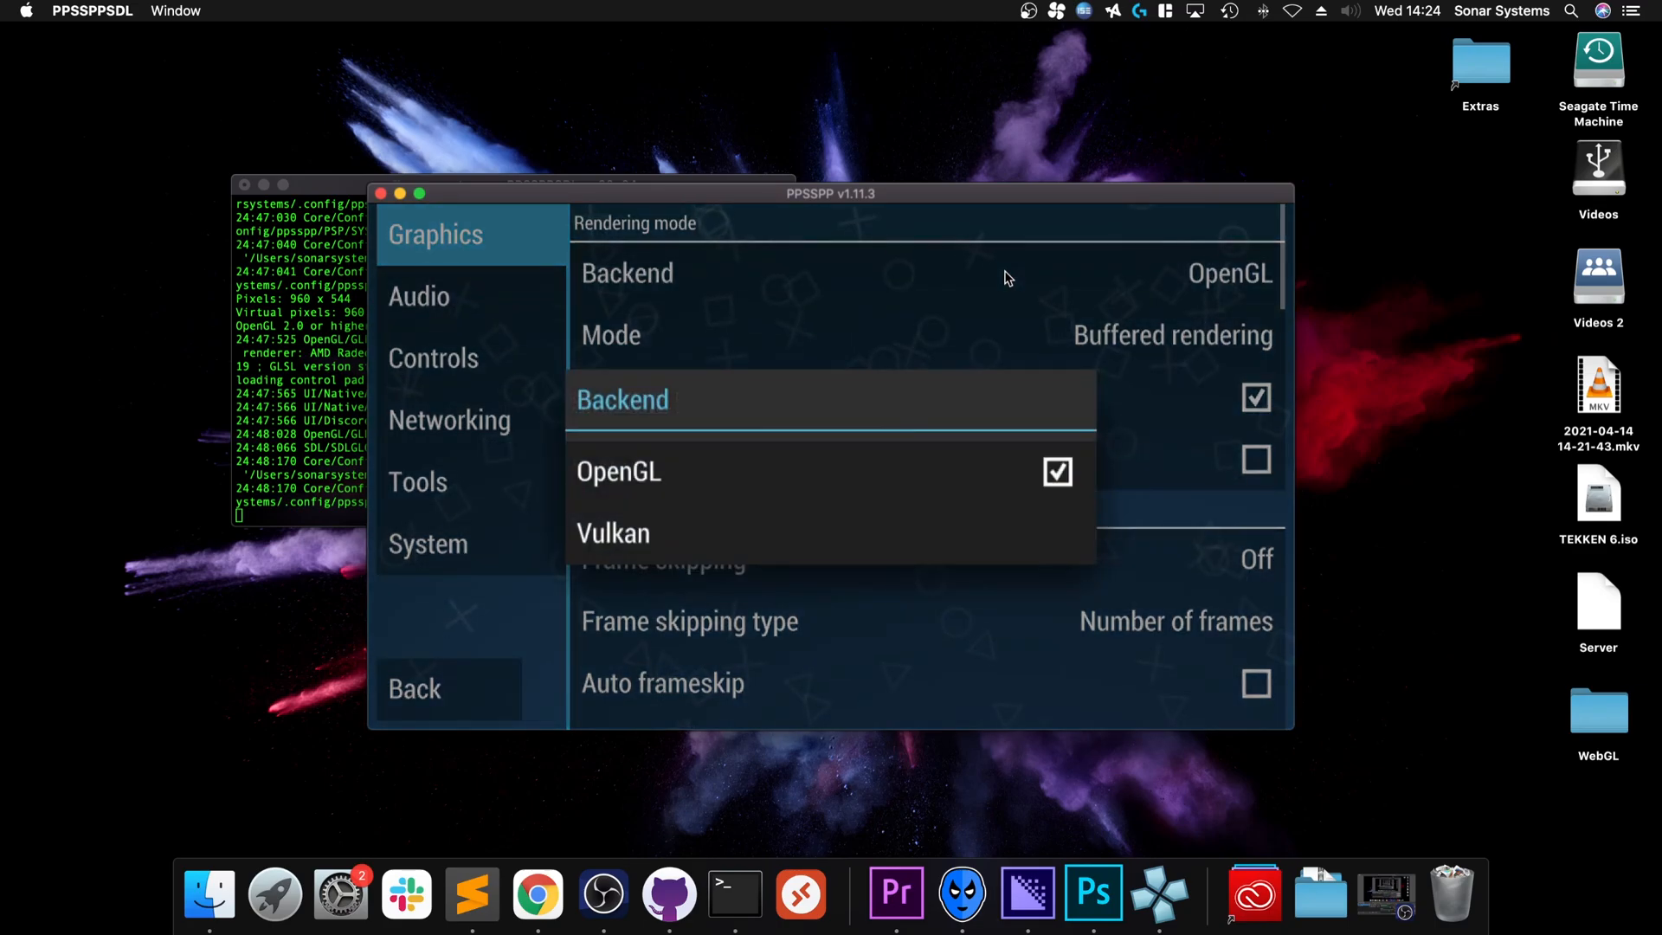
{"action": "left_click", "coordinate": [1006, 276]}
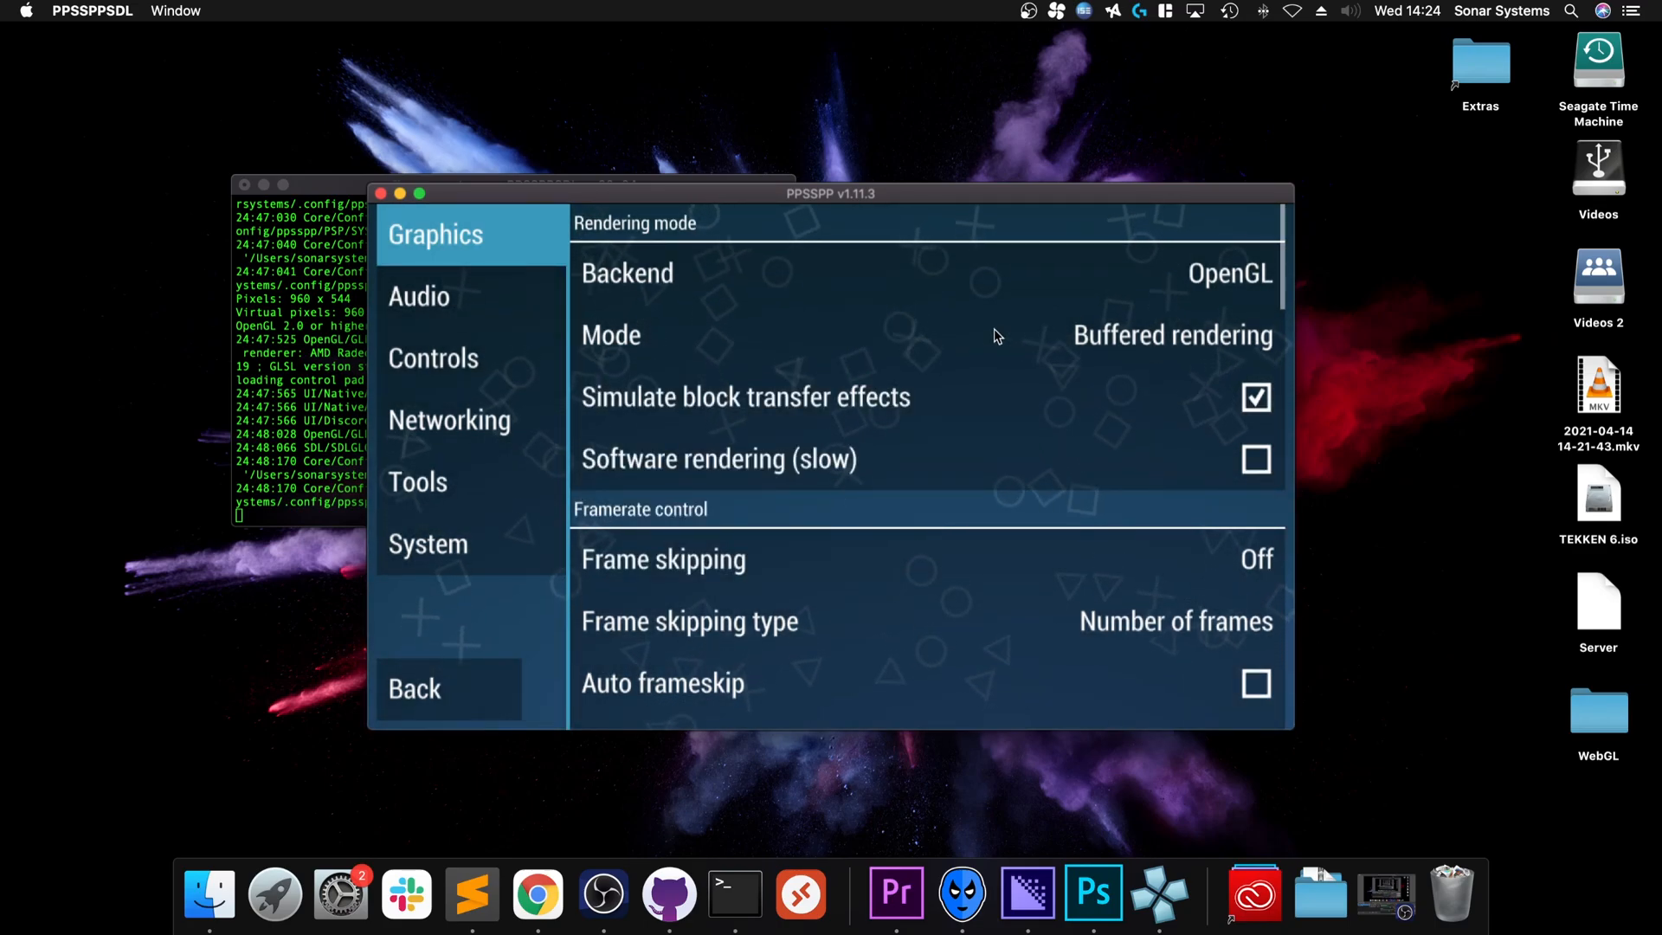
{"action": "scroll", "coordinate": [960, 376], "scroll_direction": "down", "scroll_amount": 4}
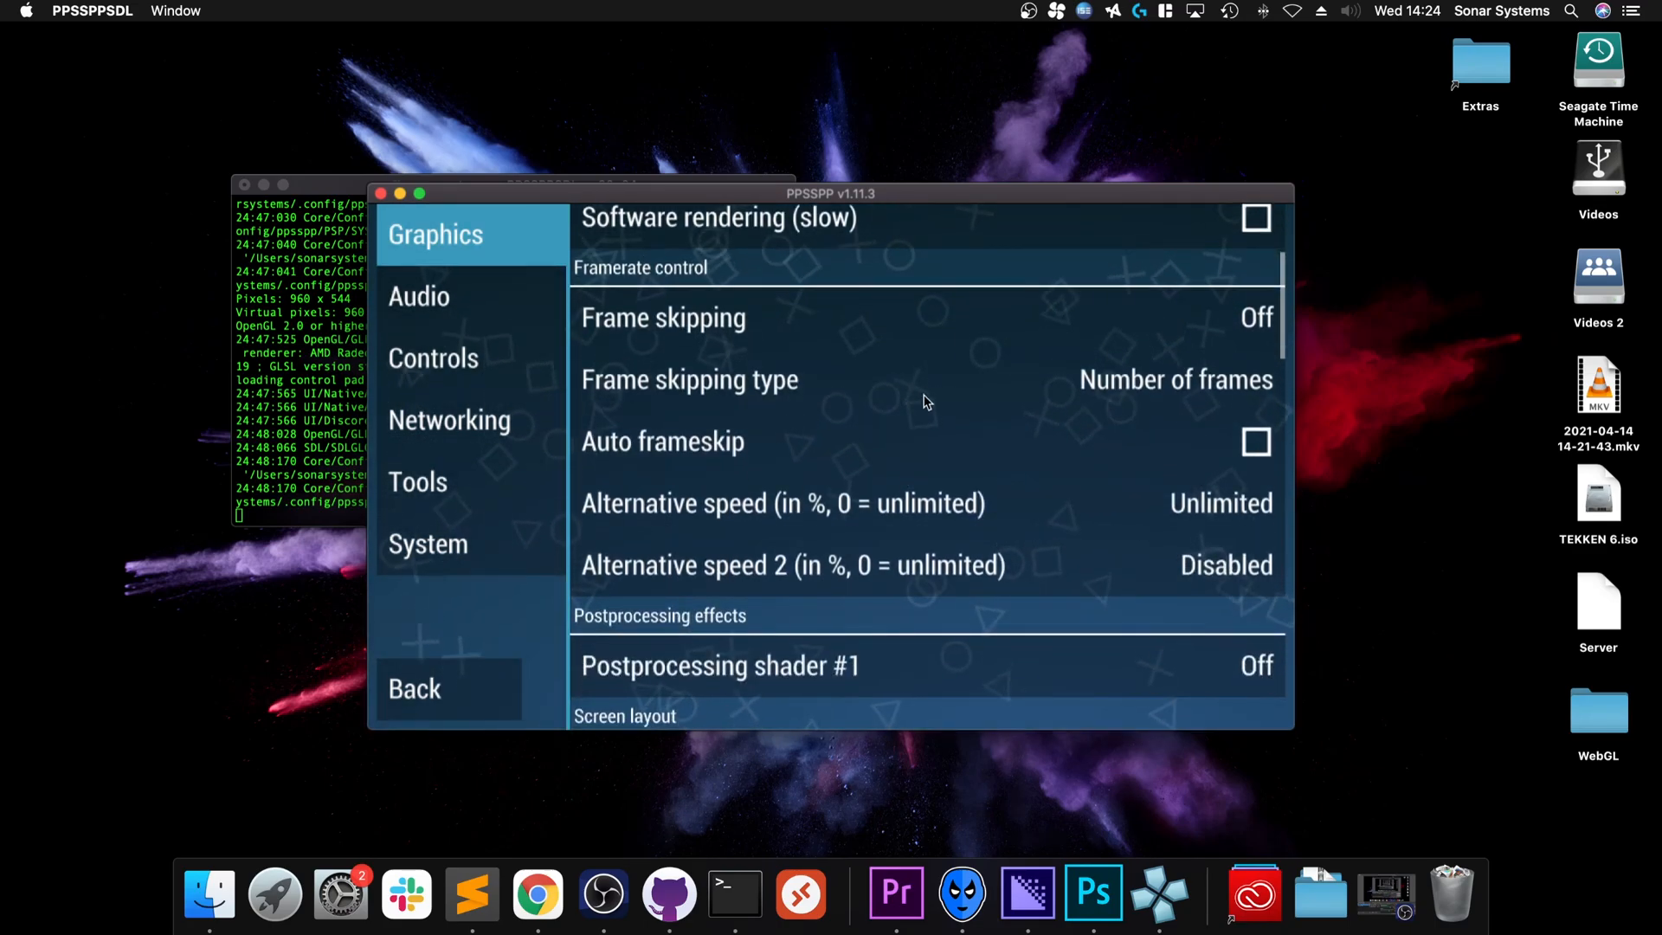
{"action": "scroll", "coordinate": [926, 400], "scroll_direction": "down", "scroll_amount": 4}
{"action": "scroll", "coordinate": [926, 400], "scroll_direction": "down", "scroll_amount": 2}
{"action": "scroll", "coordinate": [926, 400], "scroll_direction": "up", "scroll_amount": 8}
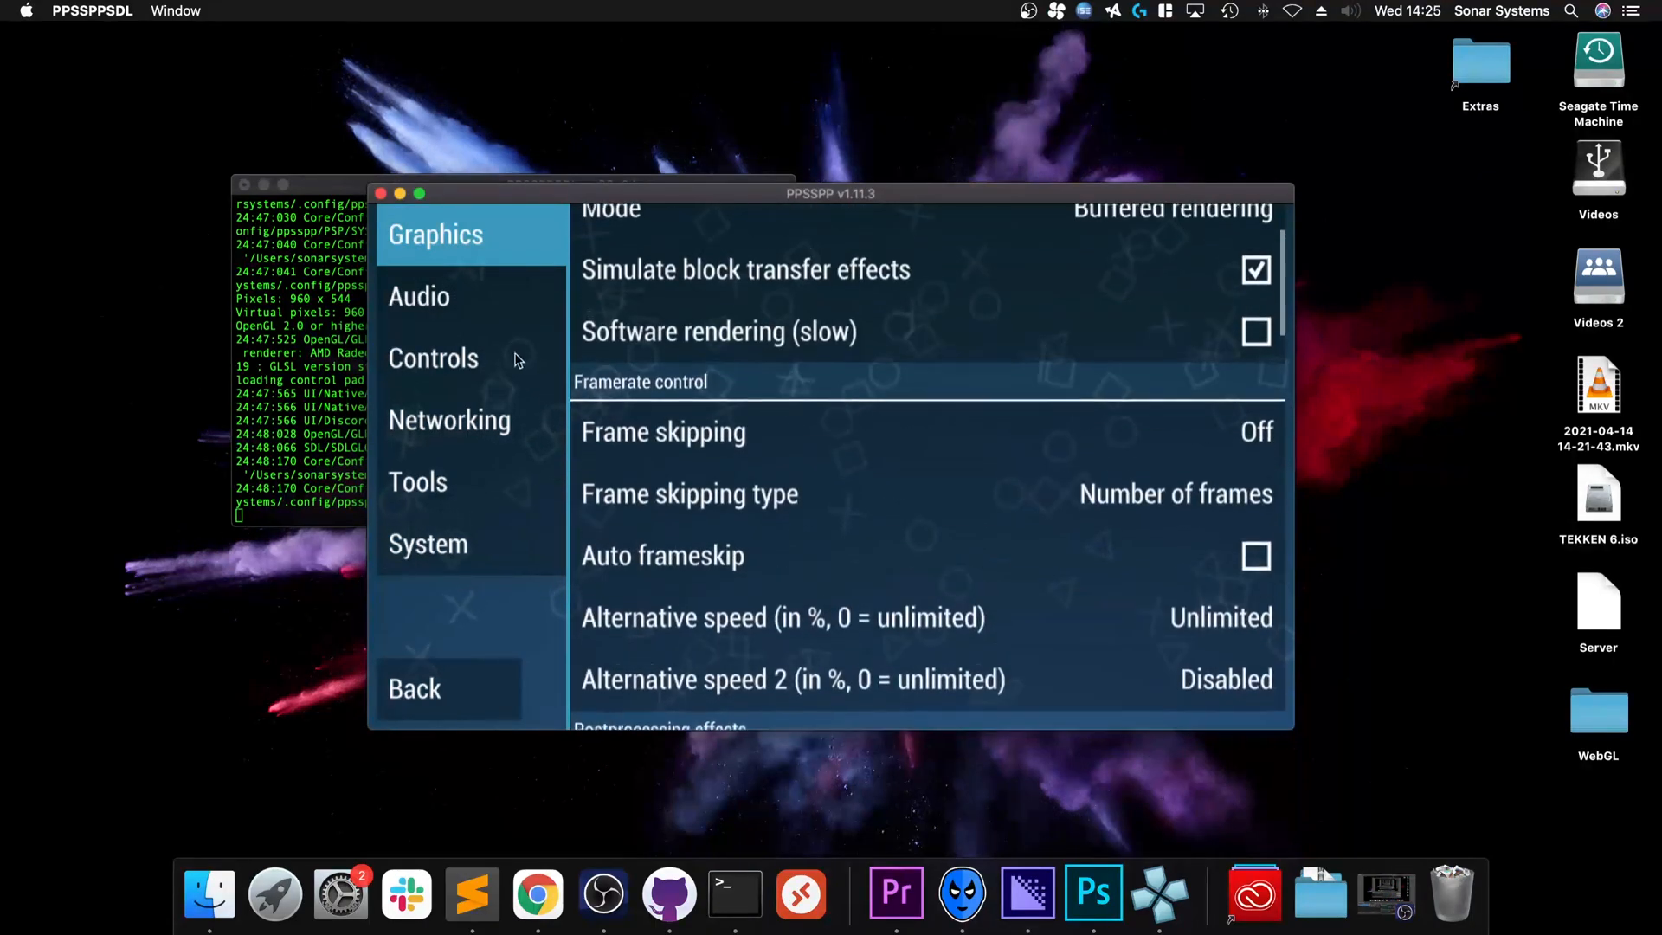
{"action": "scroll", "coordinate": [831, 455], "scroll_direction": "down", "scroll_amount": 5}
{"action": "scroll", "coordinate": [1039, 465], "scroll_direction": "down", "scroll_amount": 2}
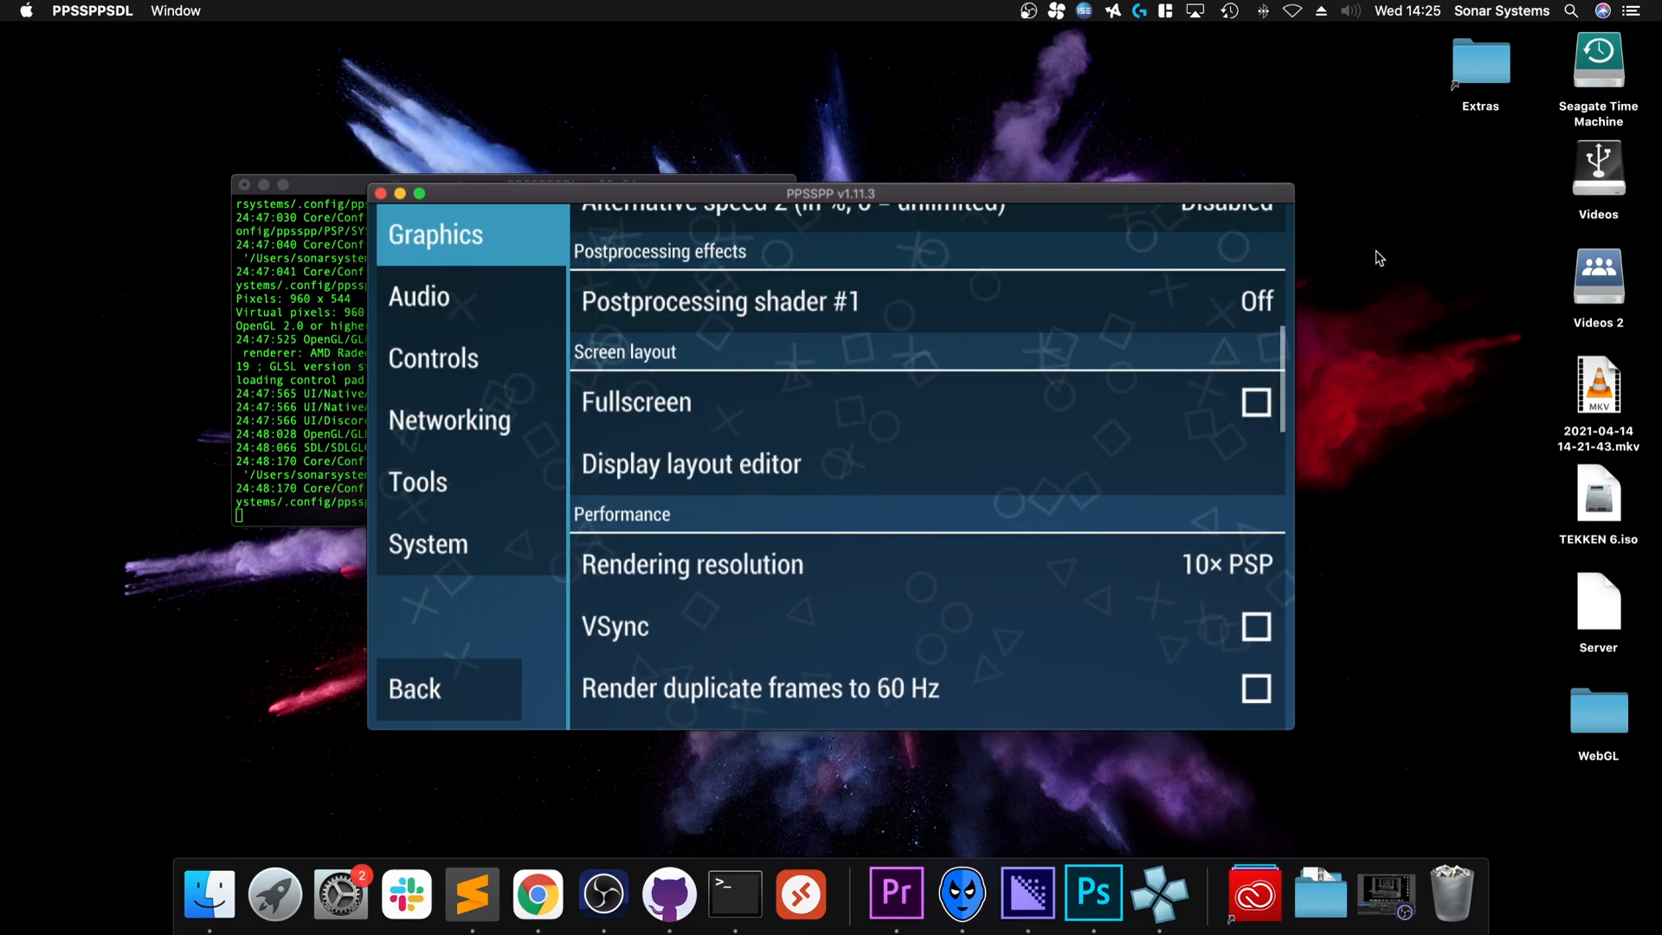
{"action": "left_click", "coordinate": [1209, 564]}
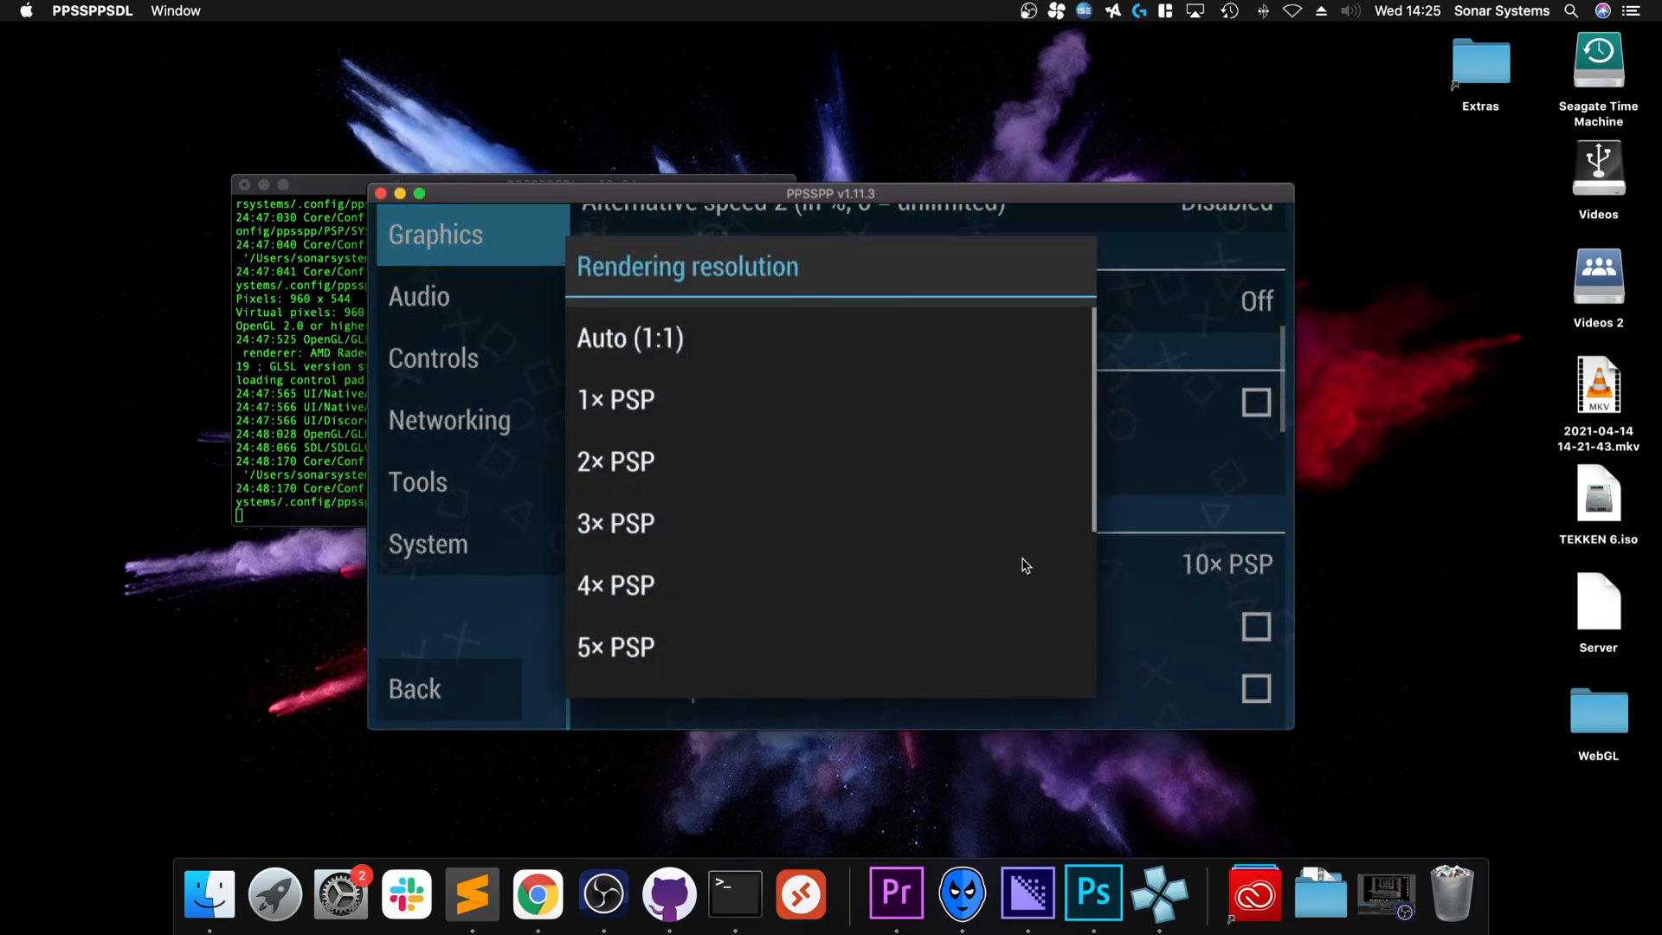
{"action": "left_click", "coordinate": [1144, 516]}
{"action": "scroll", "coordinate": [1140, 509], "scroll_direction": "down", "scroll_amount": 3}
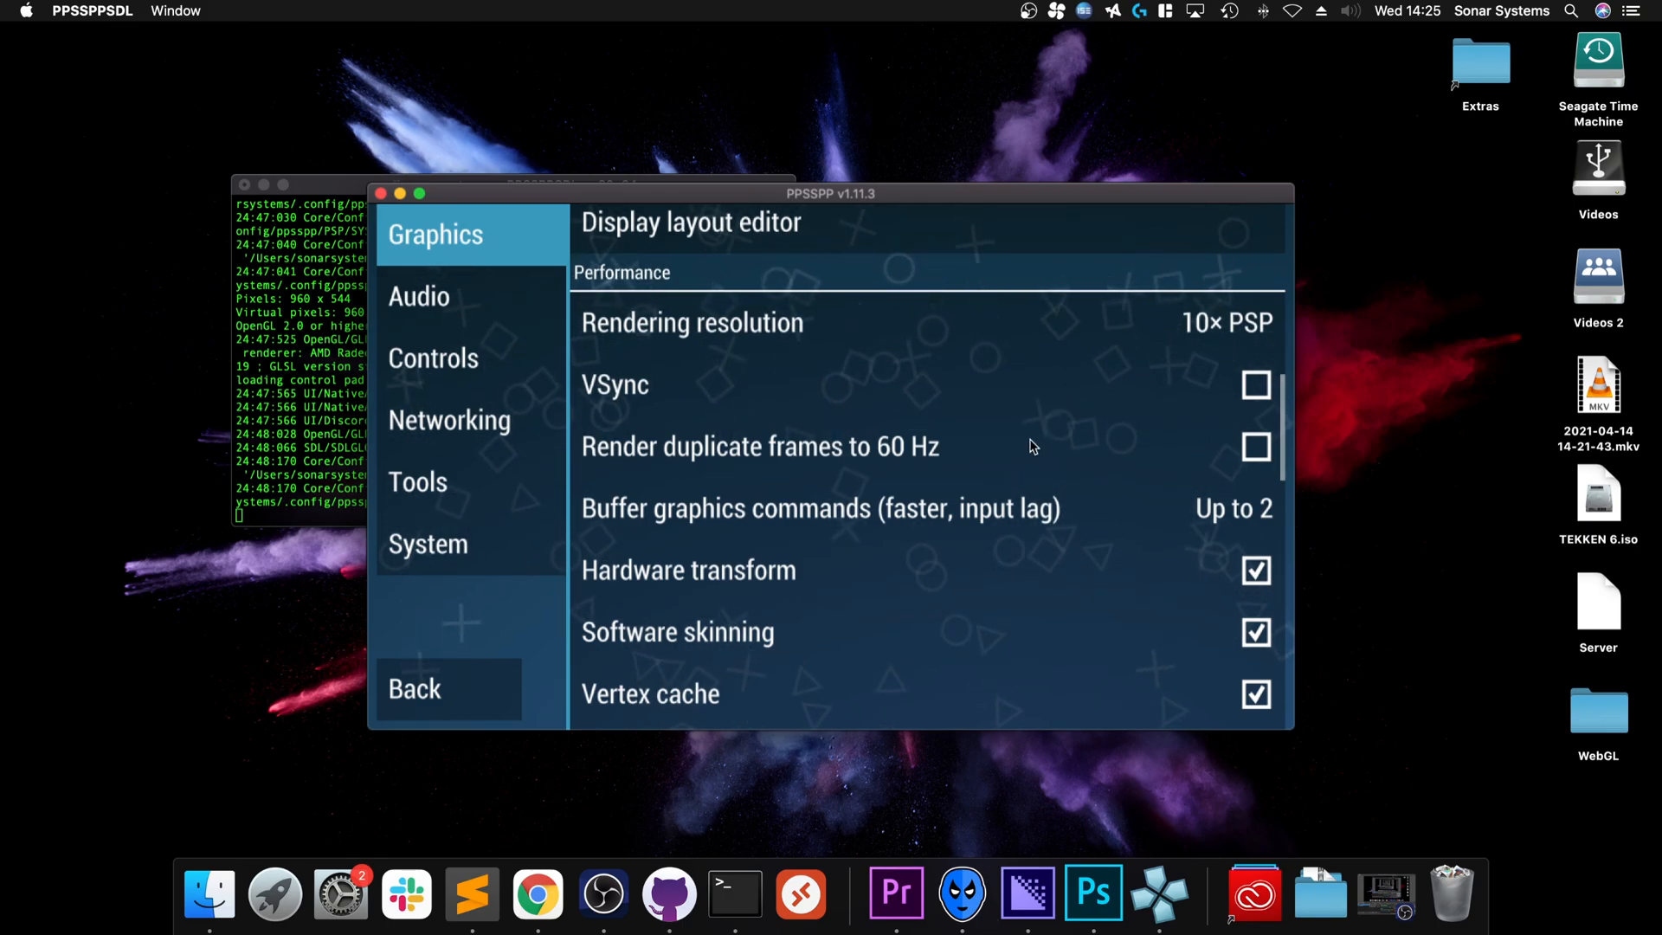
{"action": "left_click", "coordinate": [1254, 387]}
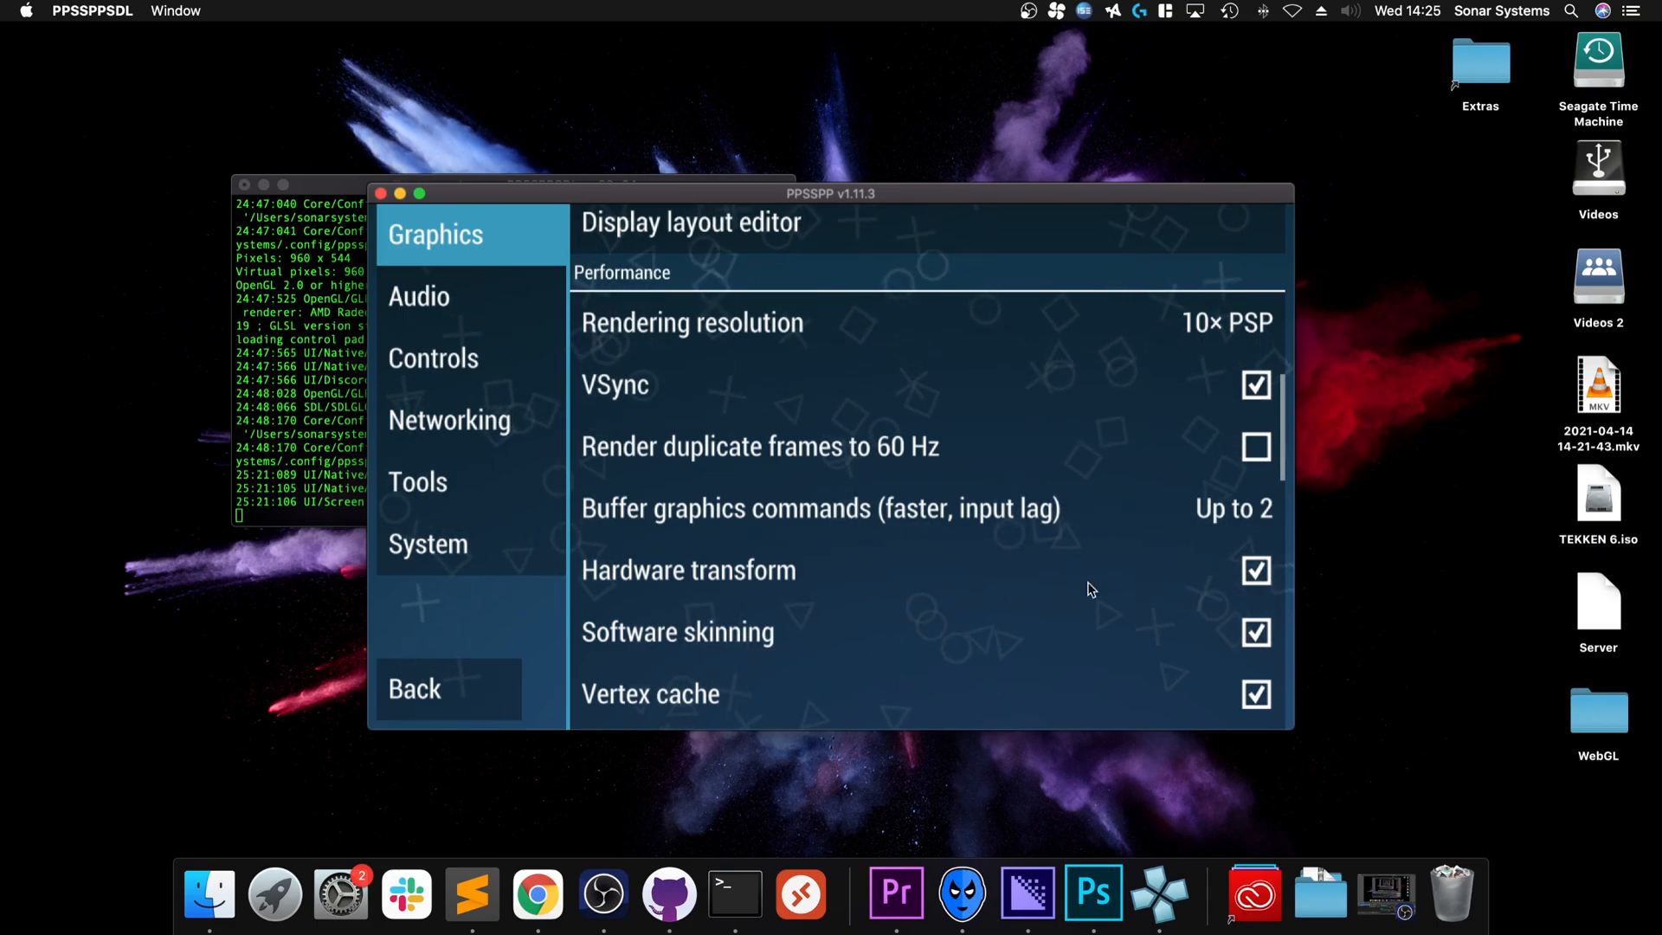
{"action": "scroll", "coordinate": [1090, 590], "scroll_direction": "down", "scroll_amount": 6}
{"action": "scroll", "coordinate": [1089, 589], "scroll_direction": "down", "scroll_amount": 1}
{"action": "scroll", "coordinate": [1089, 571], "scroll_direction": "up", "scroll_amount": 6}
{"action": "scroll", "coordinate": [1094, 406], "scroll_direction": "up", "scroll_amount": 1}
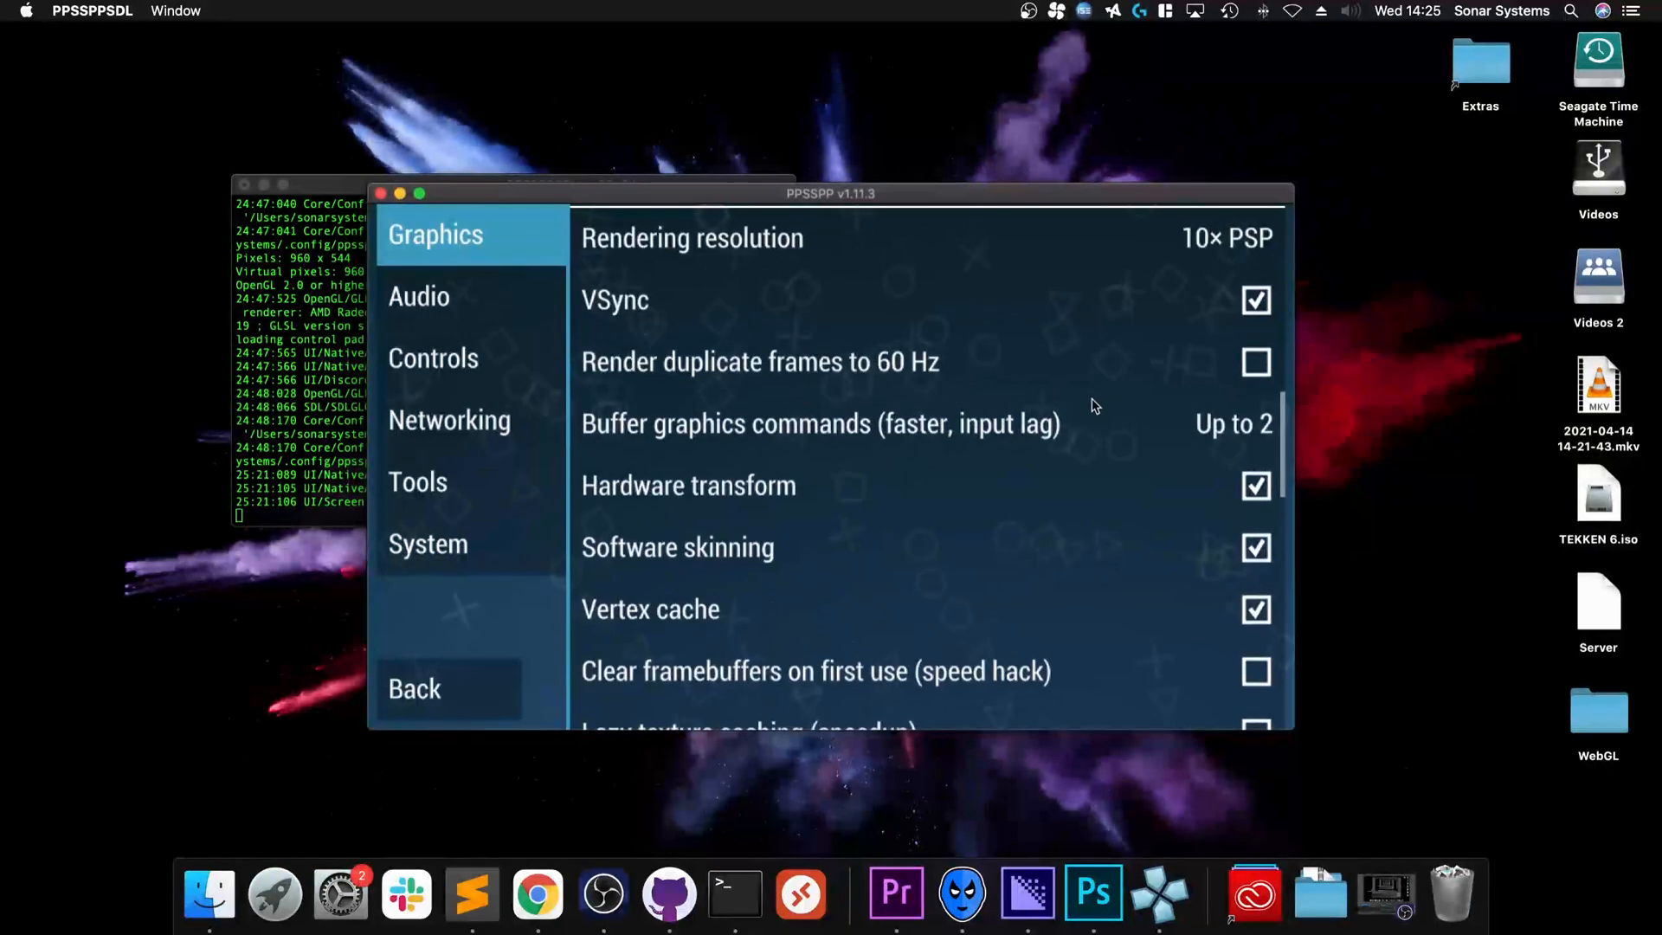
{"action": "scroll", "coordinate": [1094, 405], "scroll_direction": "down", "scroll_amount": 8}
{"action": "scroll", "coordinate": [1093, 406], "scroll_direction": "down", "scroll_amount": 4}
{"action": "scroll", "coordinate": [1095, 405], "scroll_direction": "down", "scroll_amount": 3}
{"action": "scroll", "coordinate": [1115, 397], "scroll_direction": "up", "scroll_amount": 5}
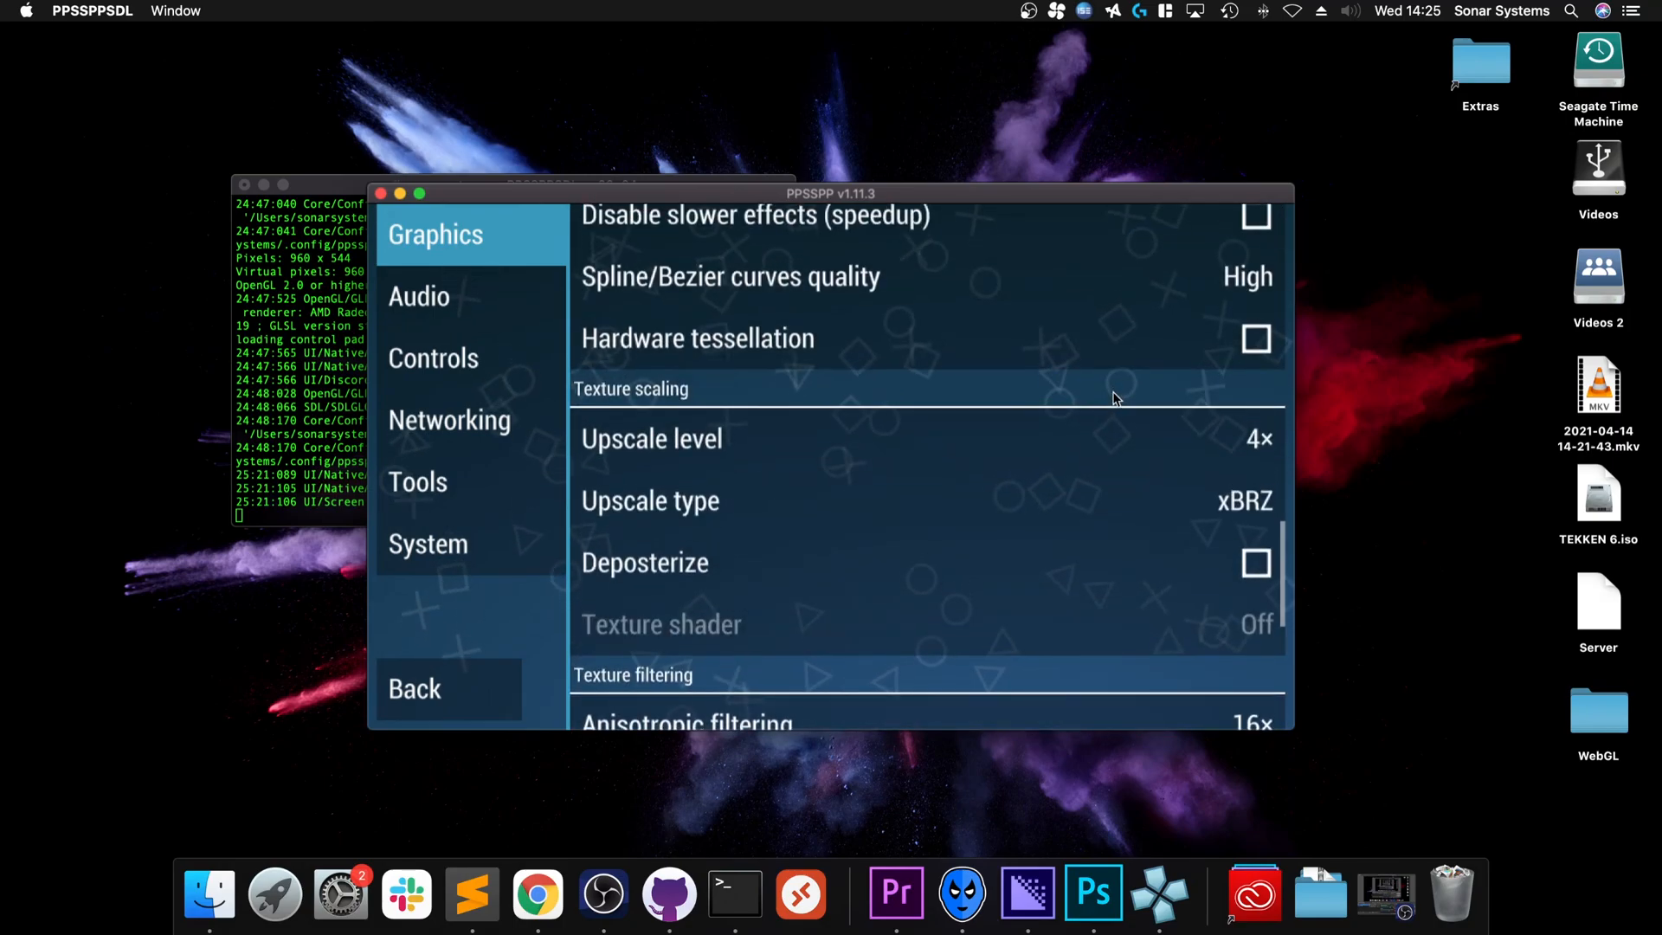
Keep texture upscale 4×, anisotropic filtering 16× and the FPS counter shown
{"action": "left_click", "coordinate": [1112, 435]}
{"action": "left_click", "coordinate": [1195, 528]}
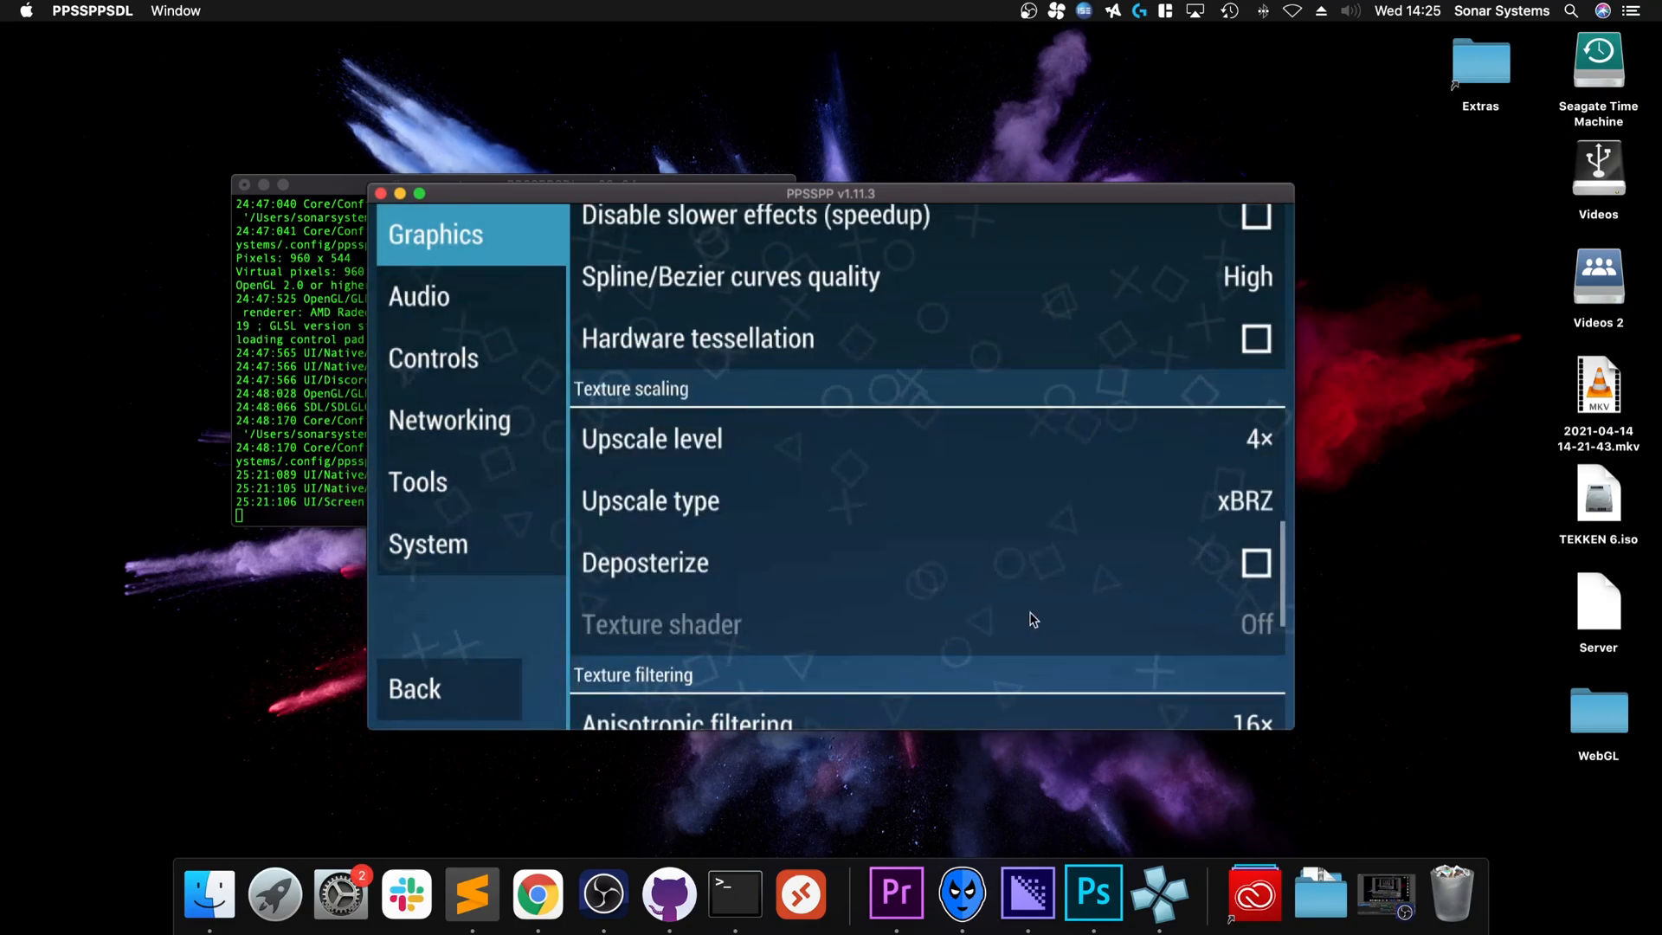
{"action": "scroll", "coordinate": [1143, 519], "scroll_direction": "down", "scroll_amount": 6}
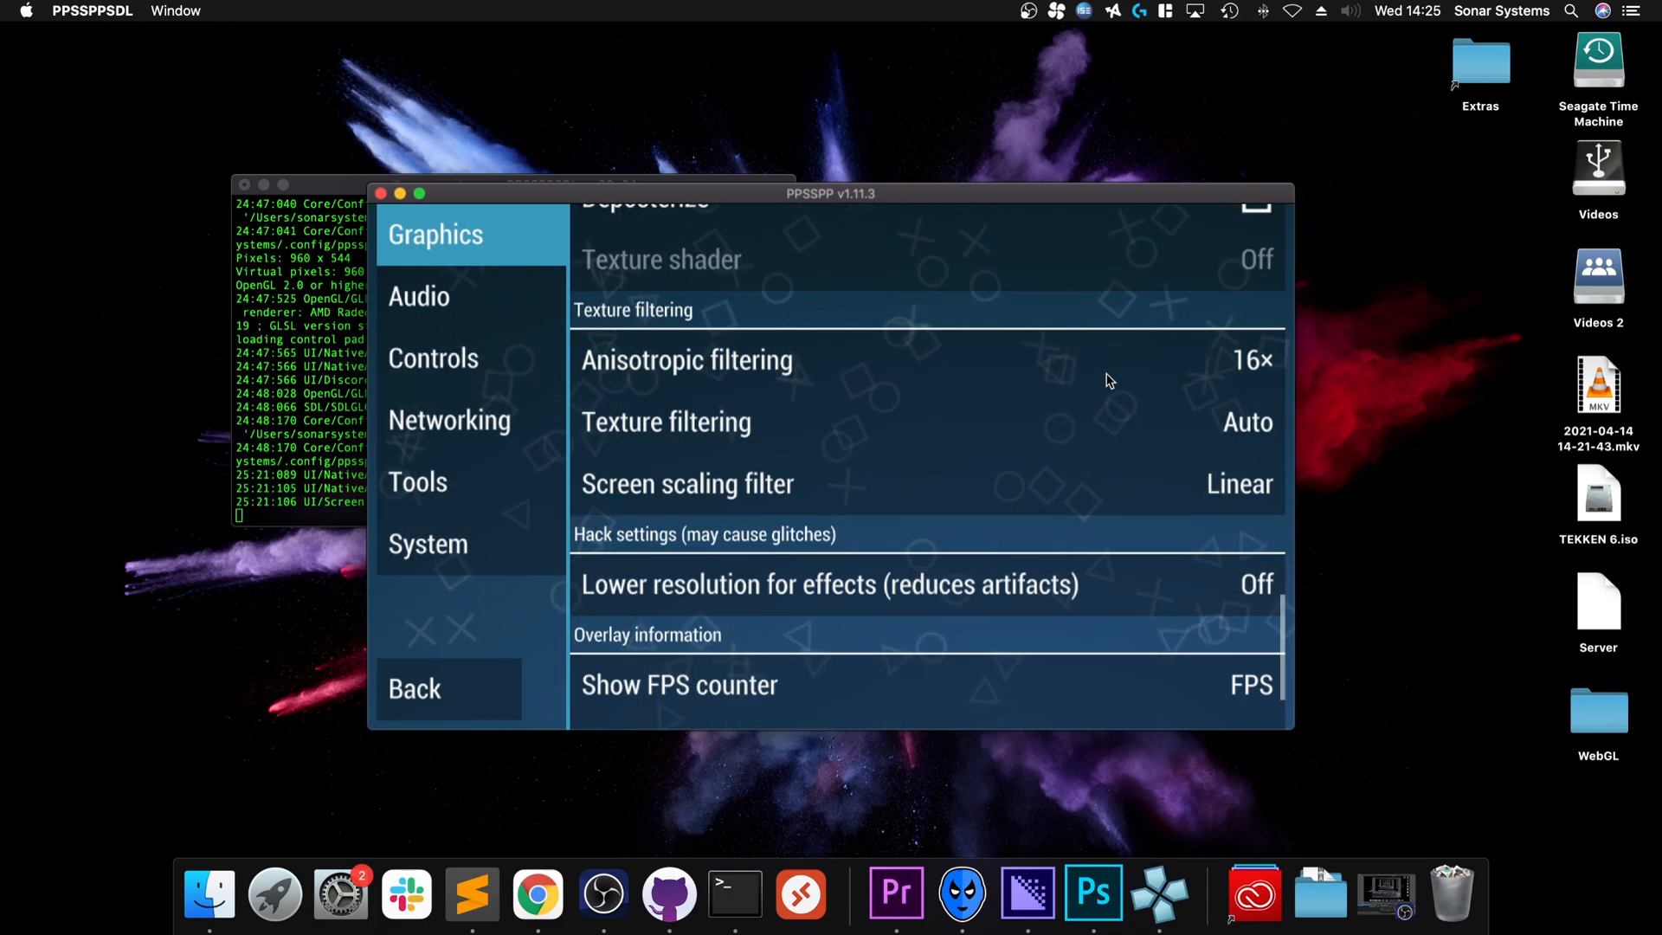
{"action": "left_click", "coordinate": [1109, 380]}
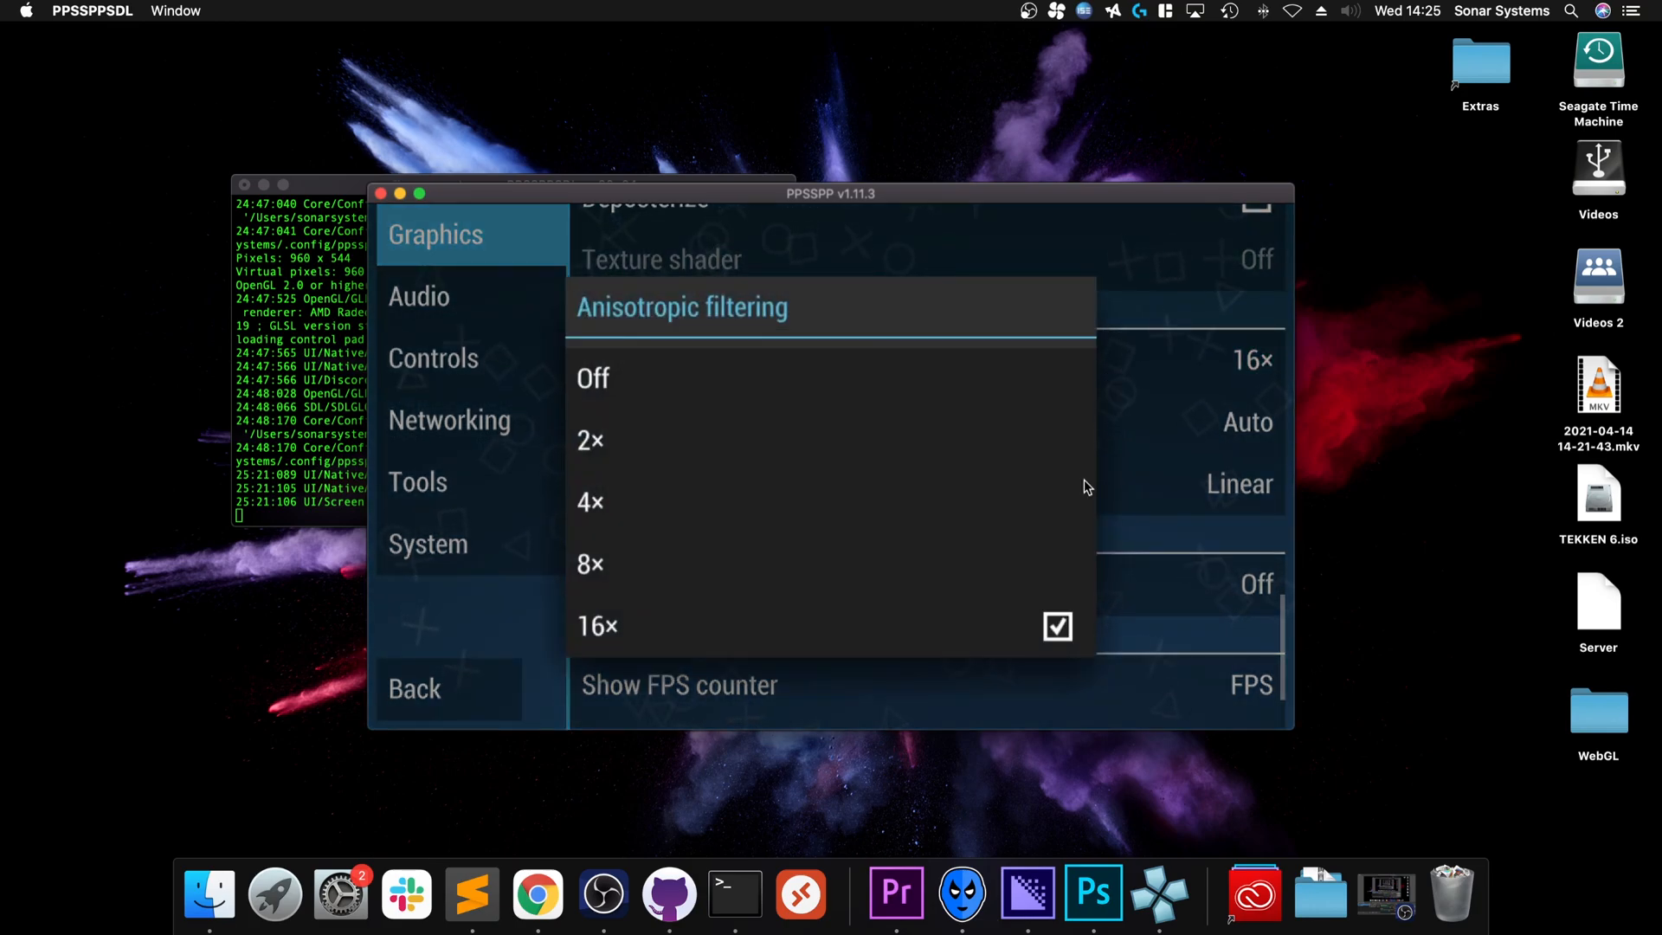
{"action": "left_click", "coordinate": [1100, 528]}
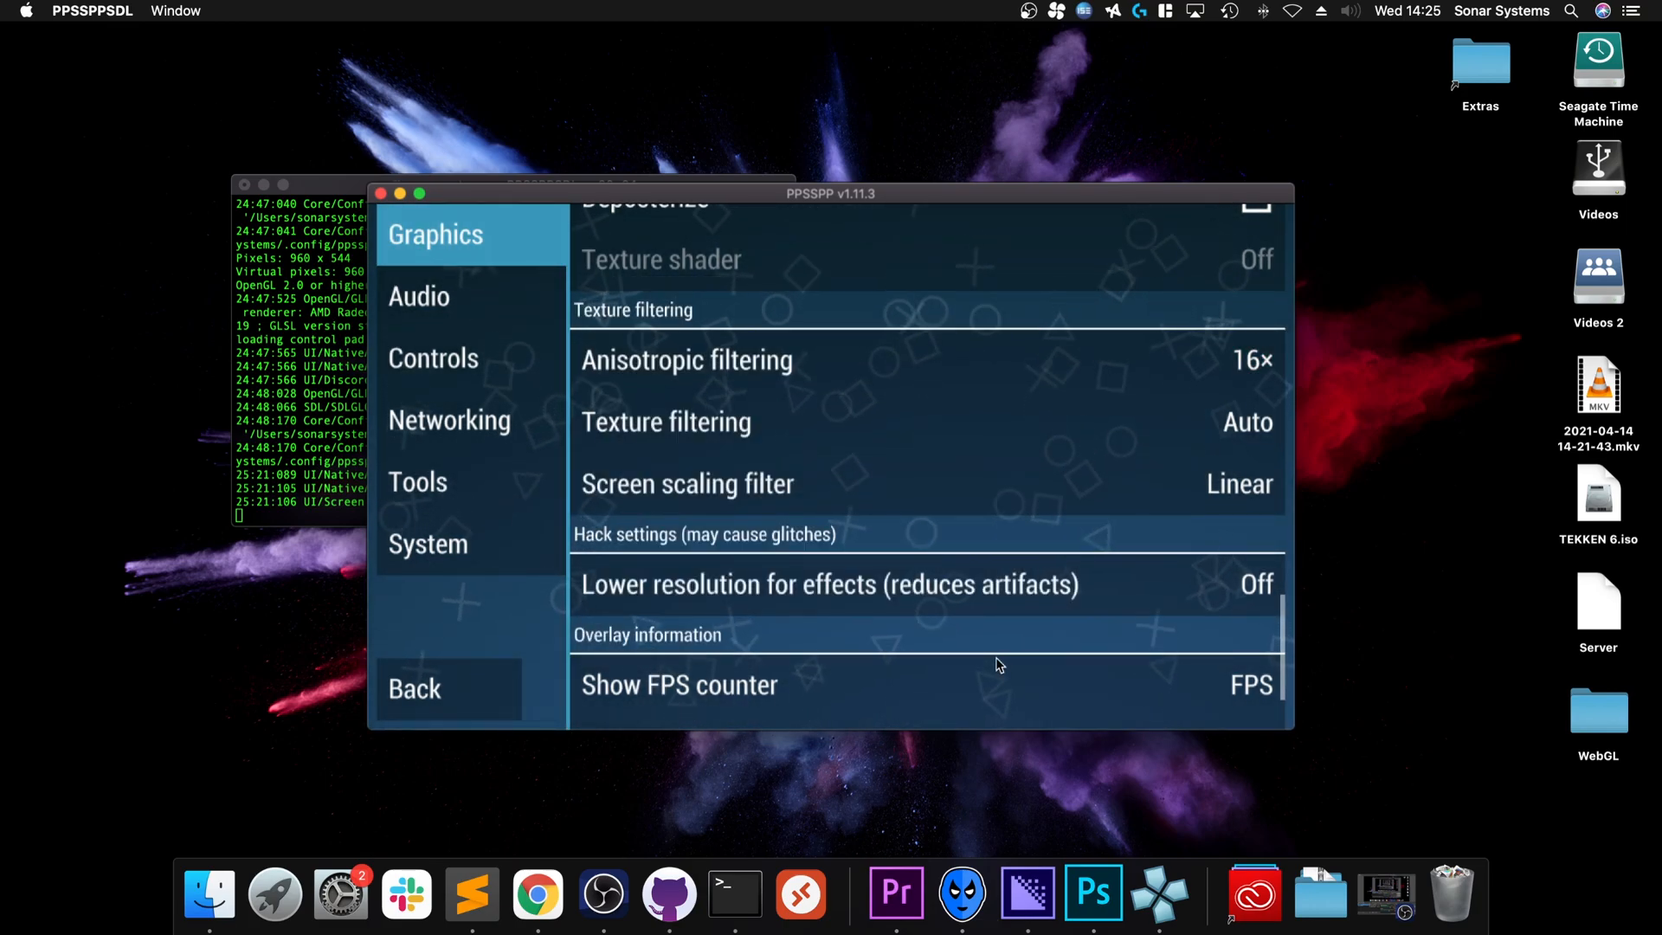
{"action": "scroll", "coordinate": [1004, 651], "scroll_direction": "down", "scroll_amount": 3}
{"action": "left_click", "coordinate": [1109, 553]}
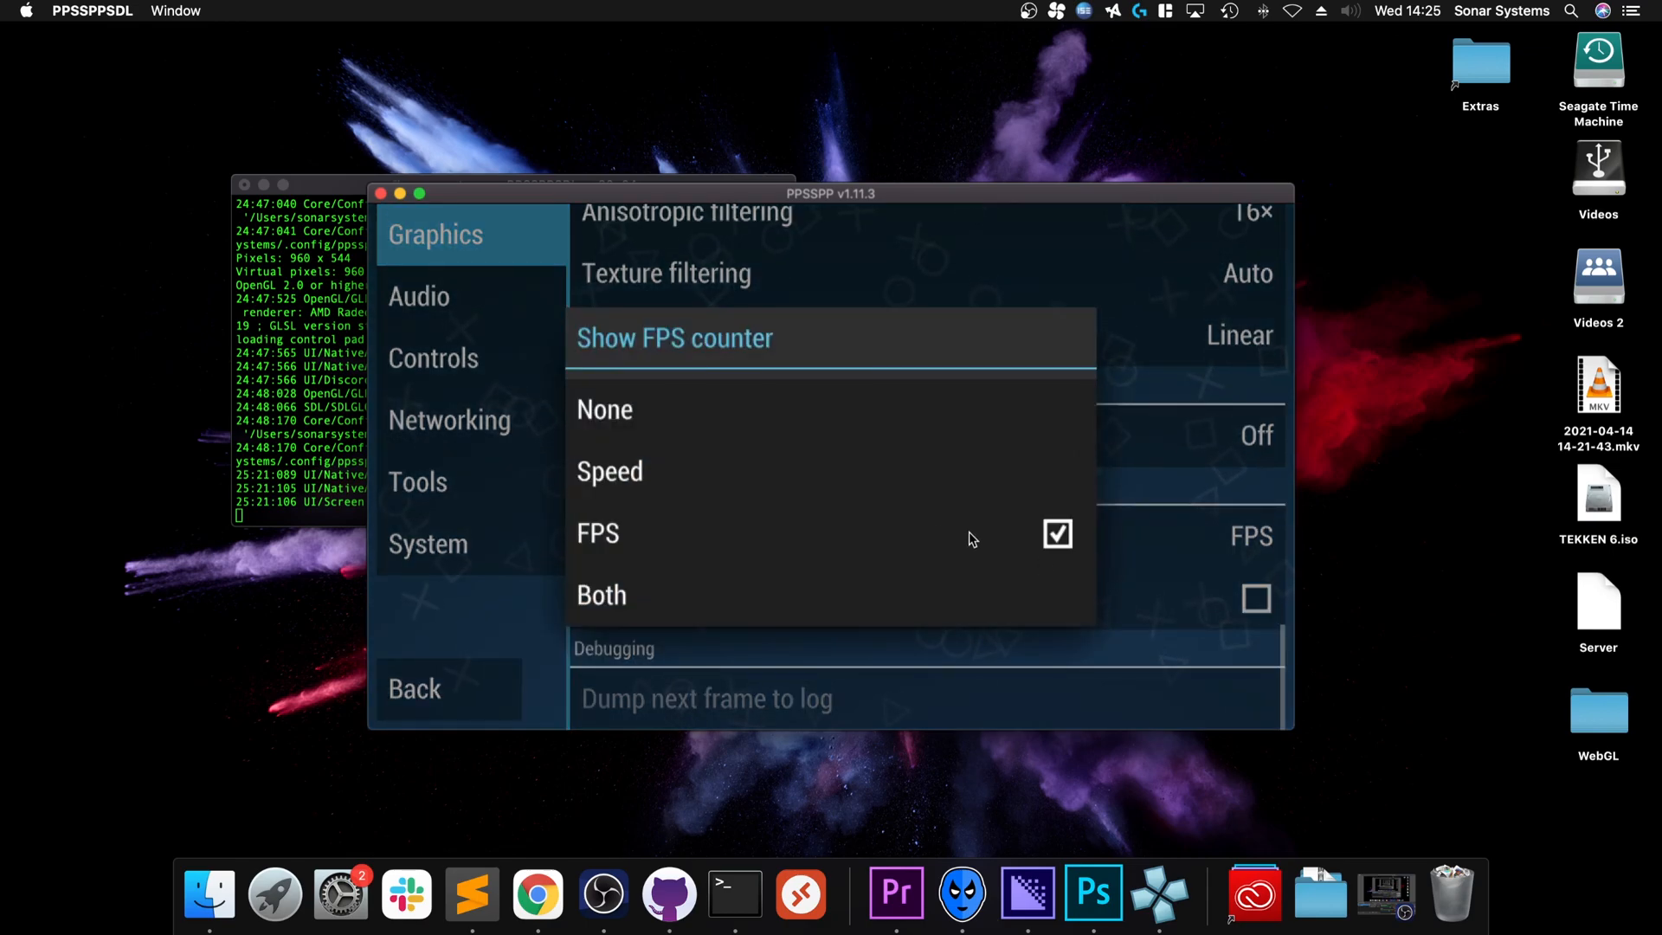
{"action": "left_click", "coordinate": [1251, 506]}
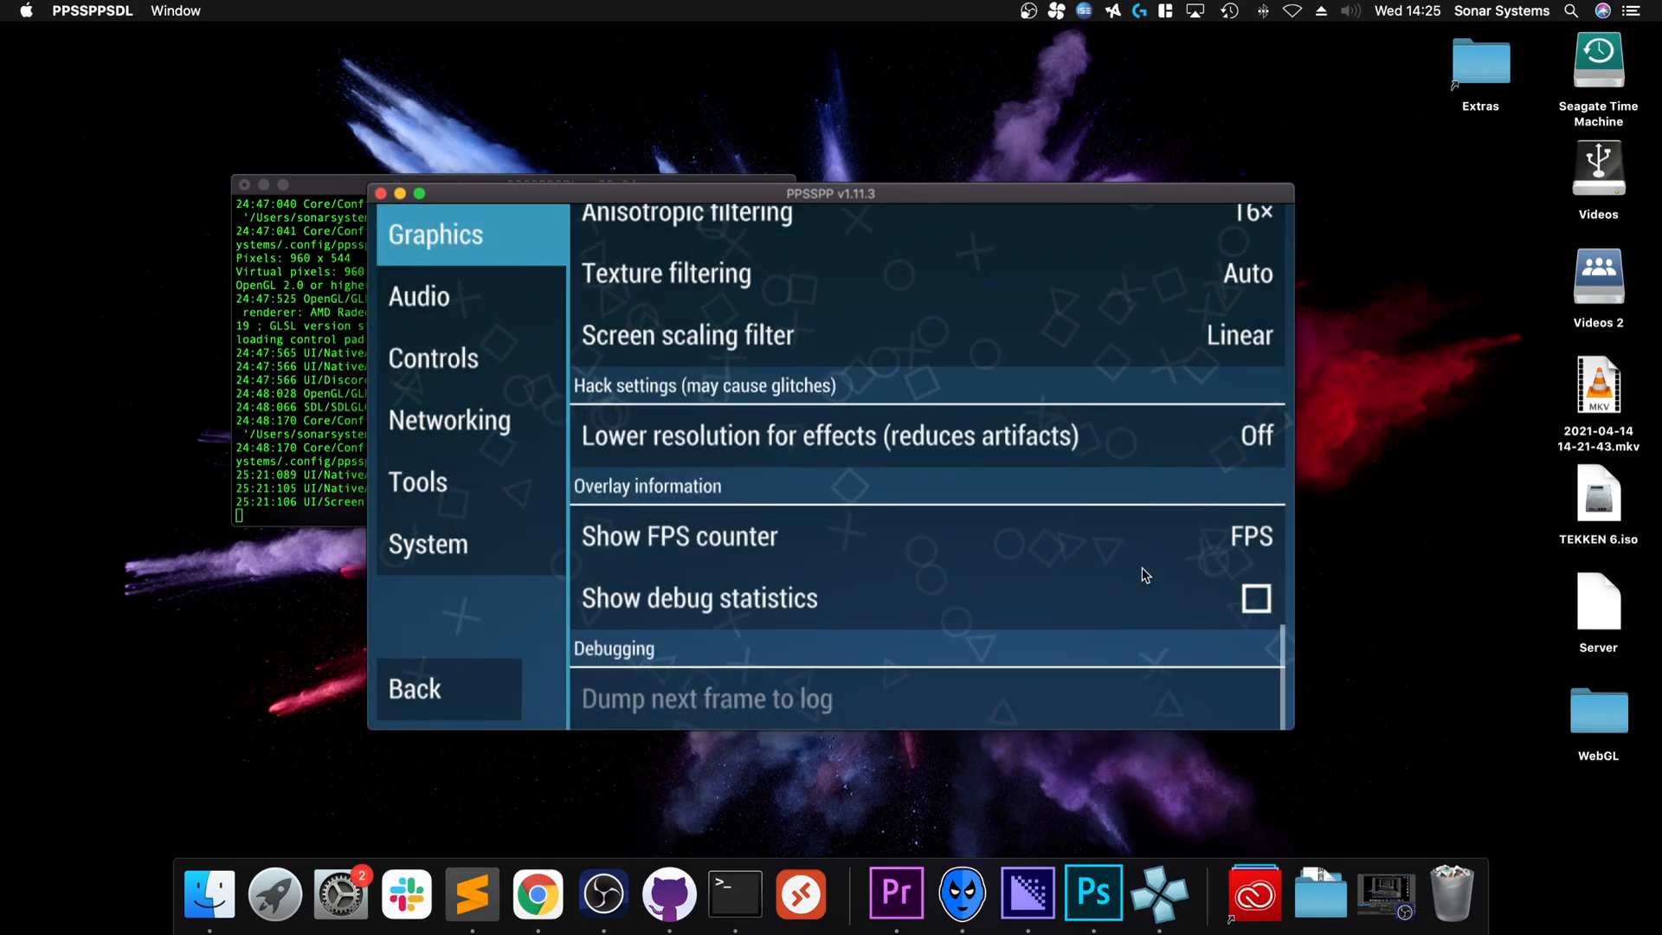
Review Audio and Controls settings and bring up the Control mapping list
{"action": "left_click", "coordinate": [418, 296]}
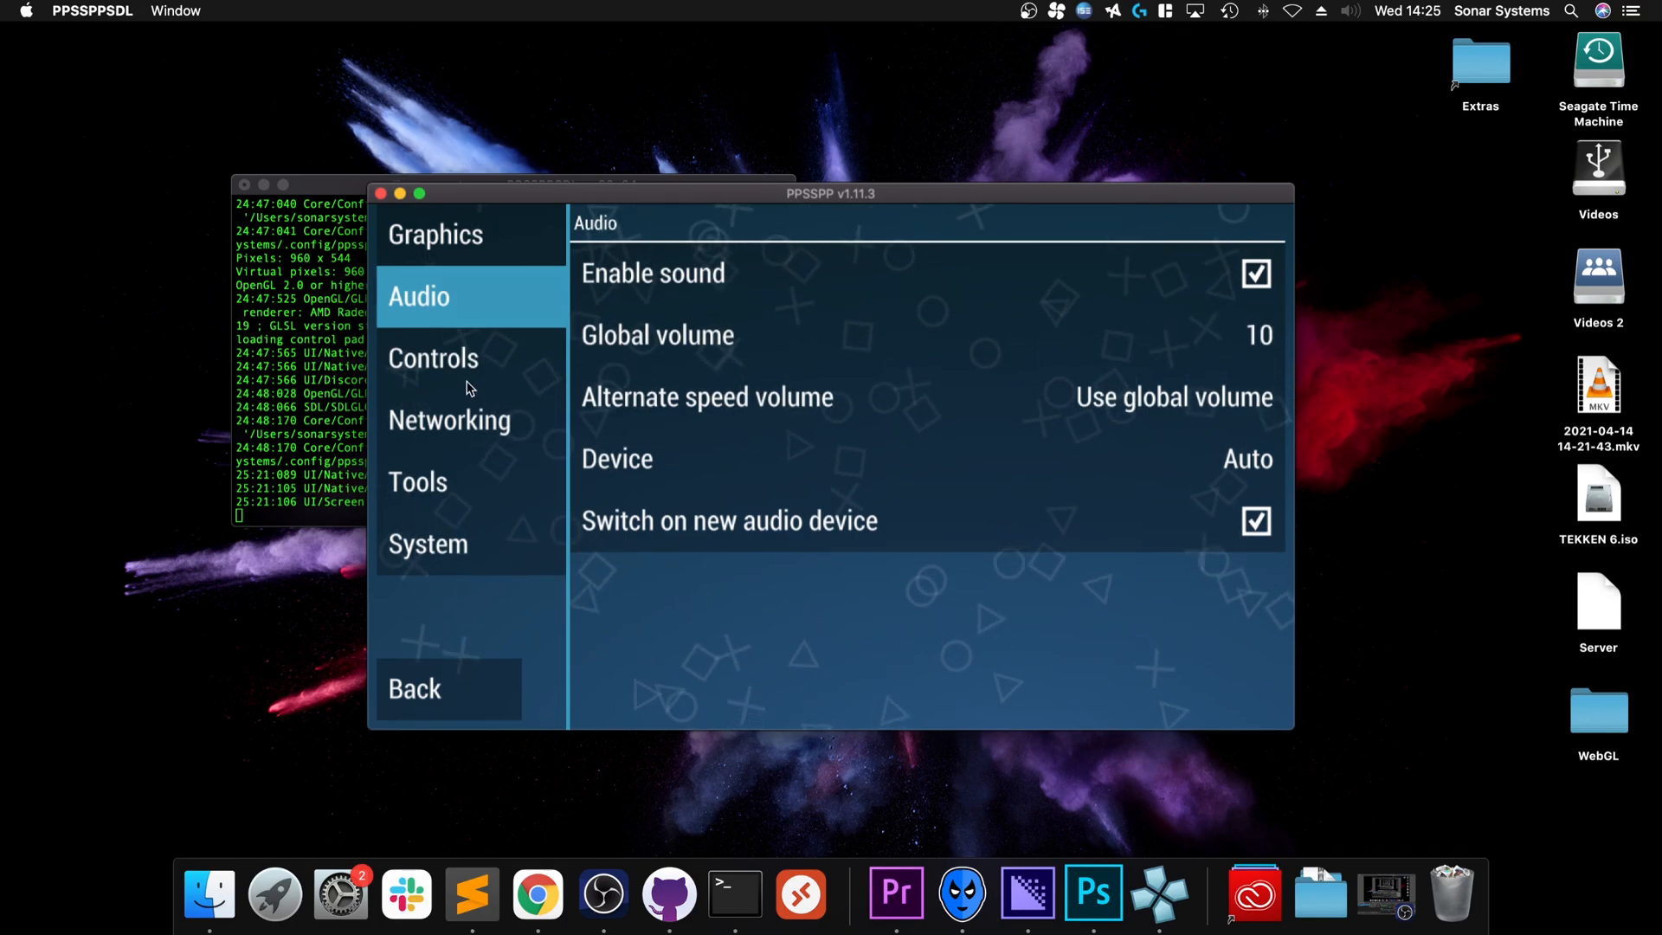
{"action": "left_click", "coordinate": [434, 359]}
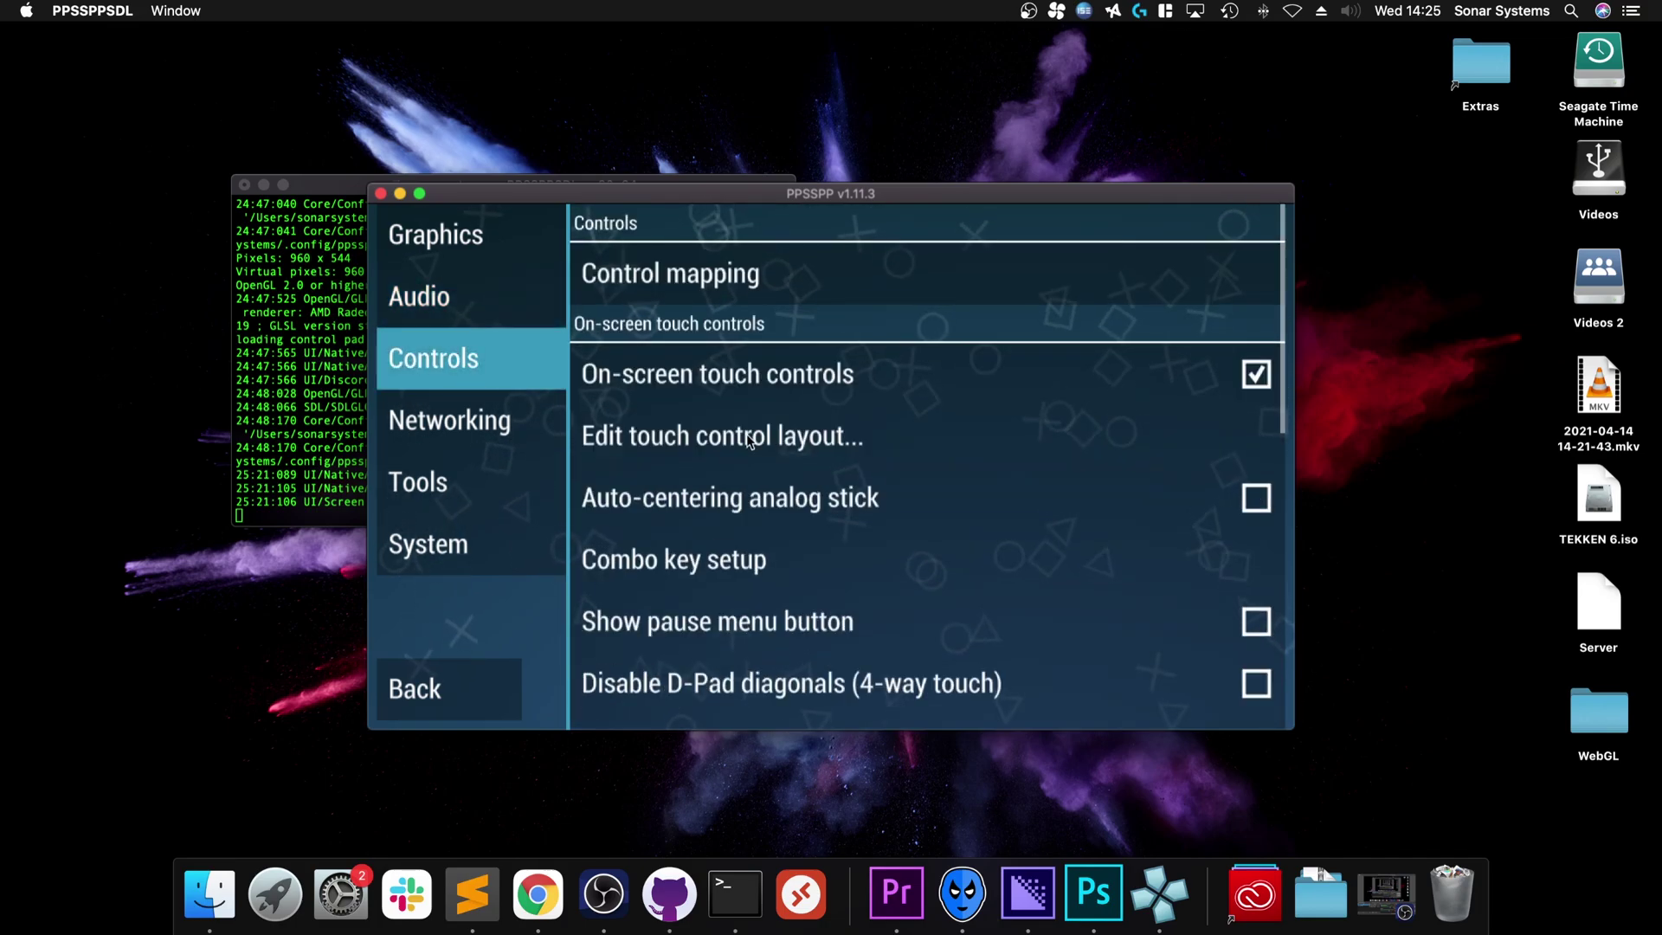
{"action": "left_click", "coordinate": [841, 298]}
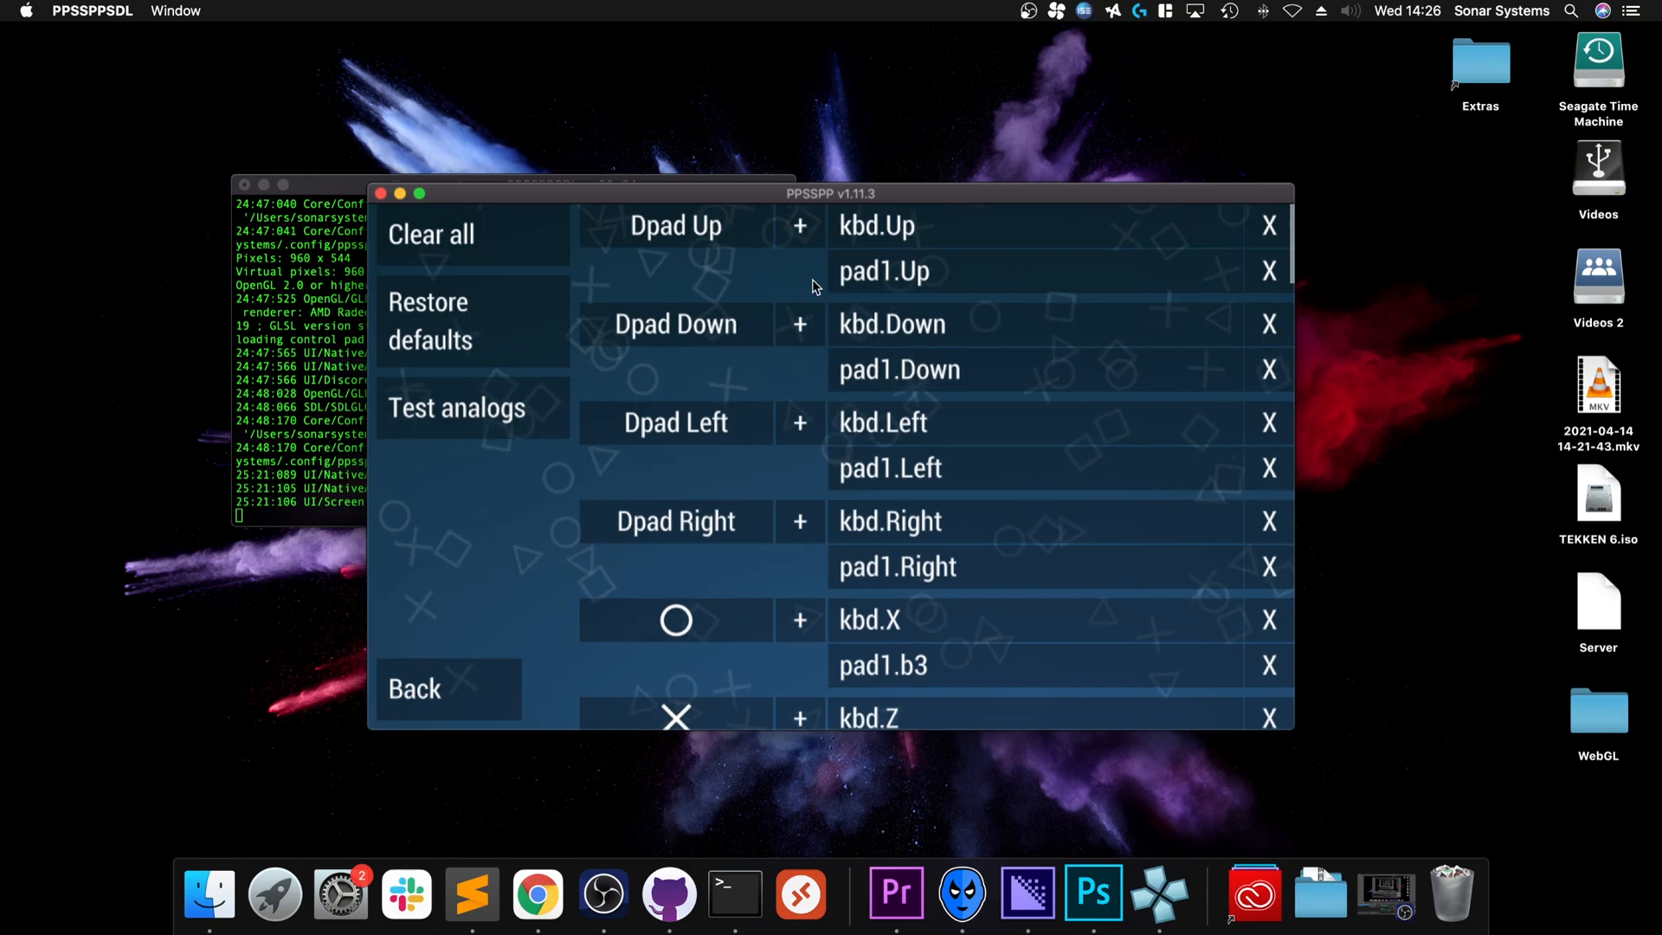
{"action": "left_click", "coordinate": [800, 228]}
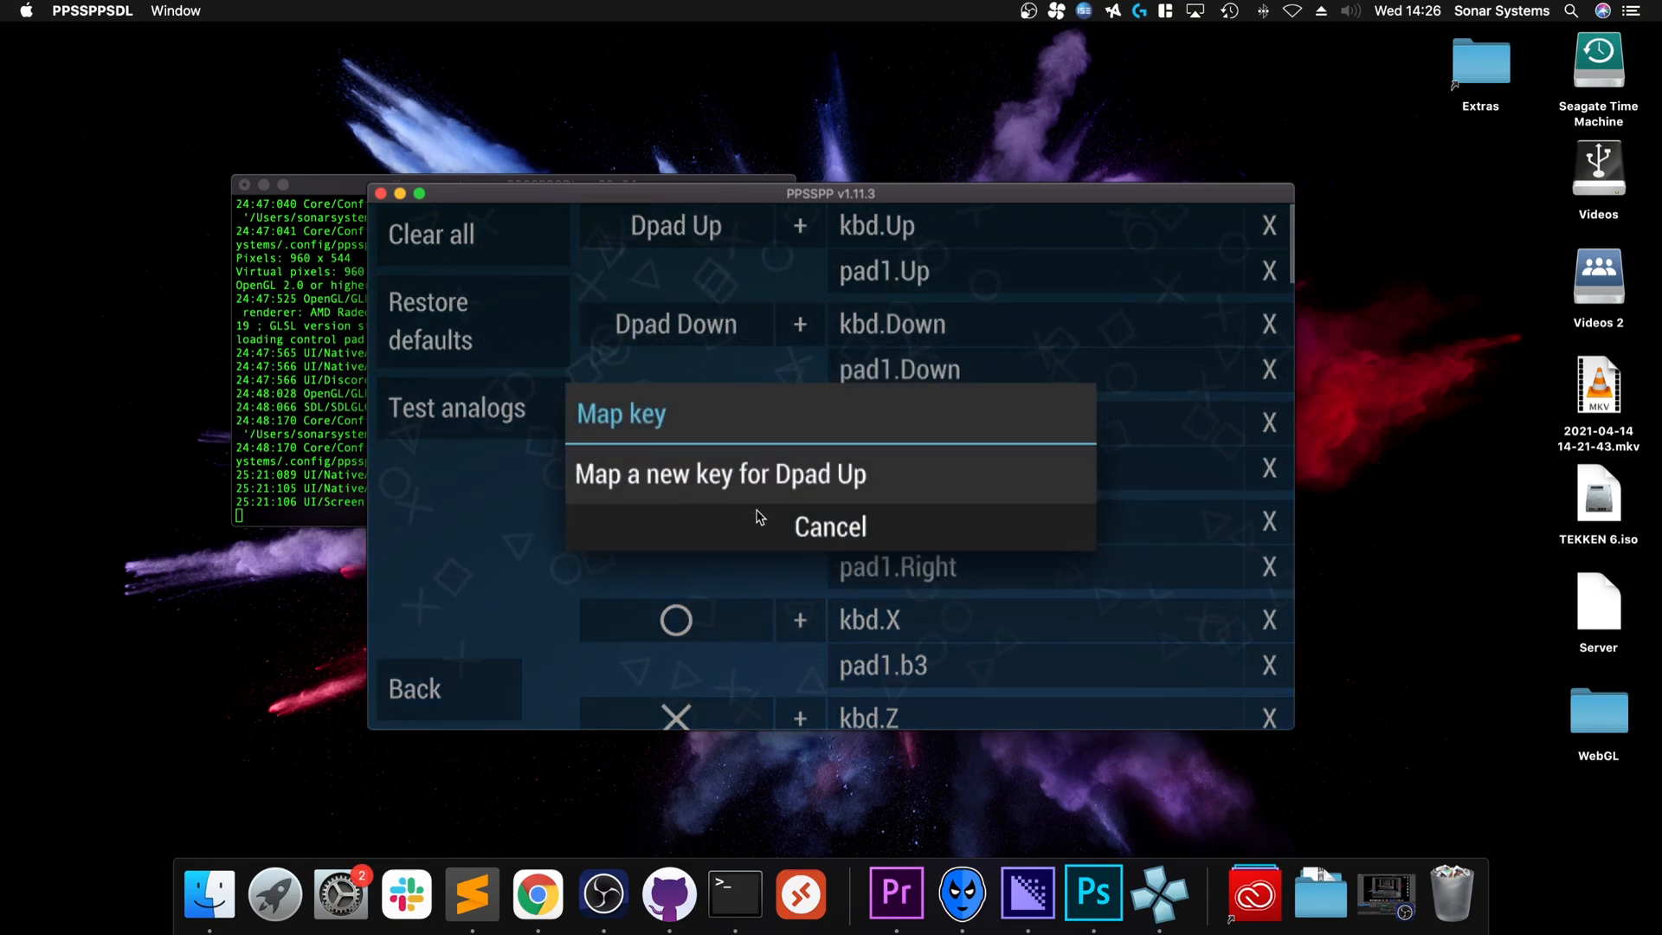
{"action": "left_click", "coordinate": [802, 528]}
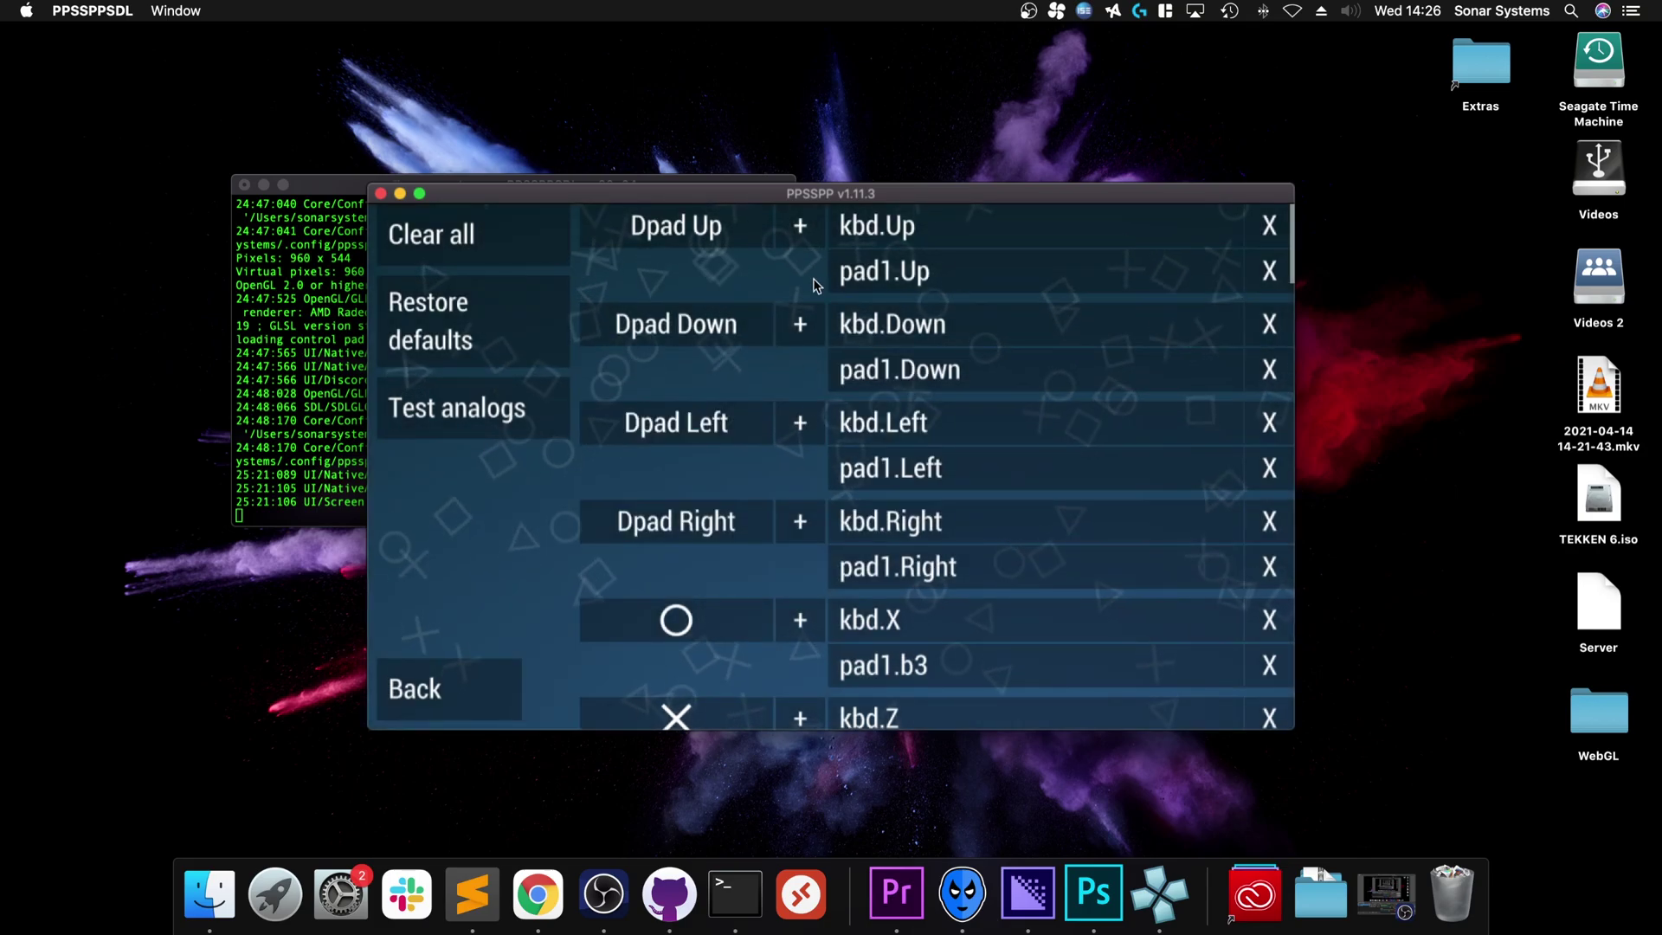
{"action": "left_click", "coordinate": [801, 227]}
{"action": "key", "text": "t"}
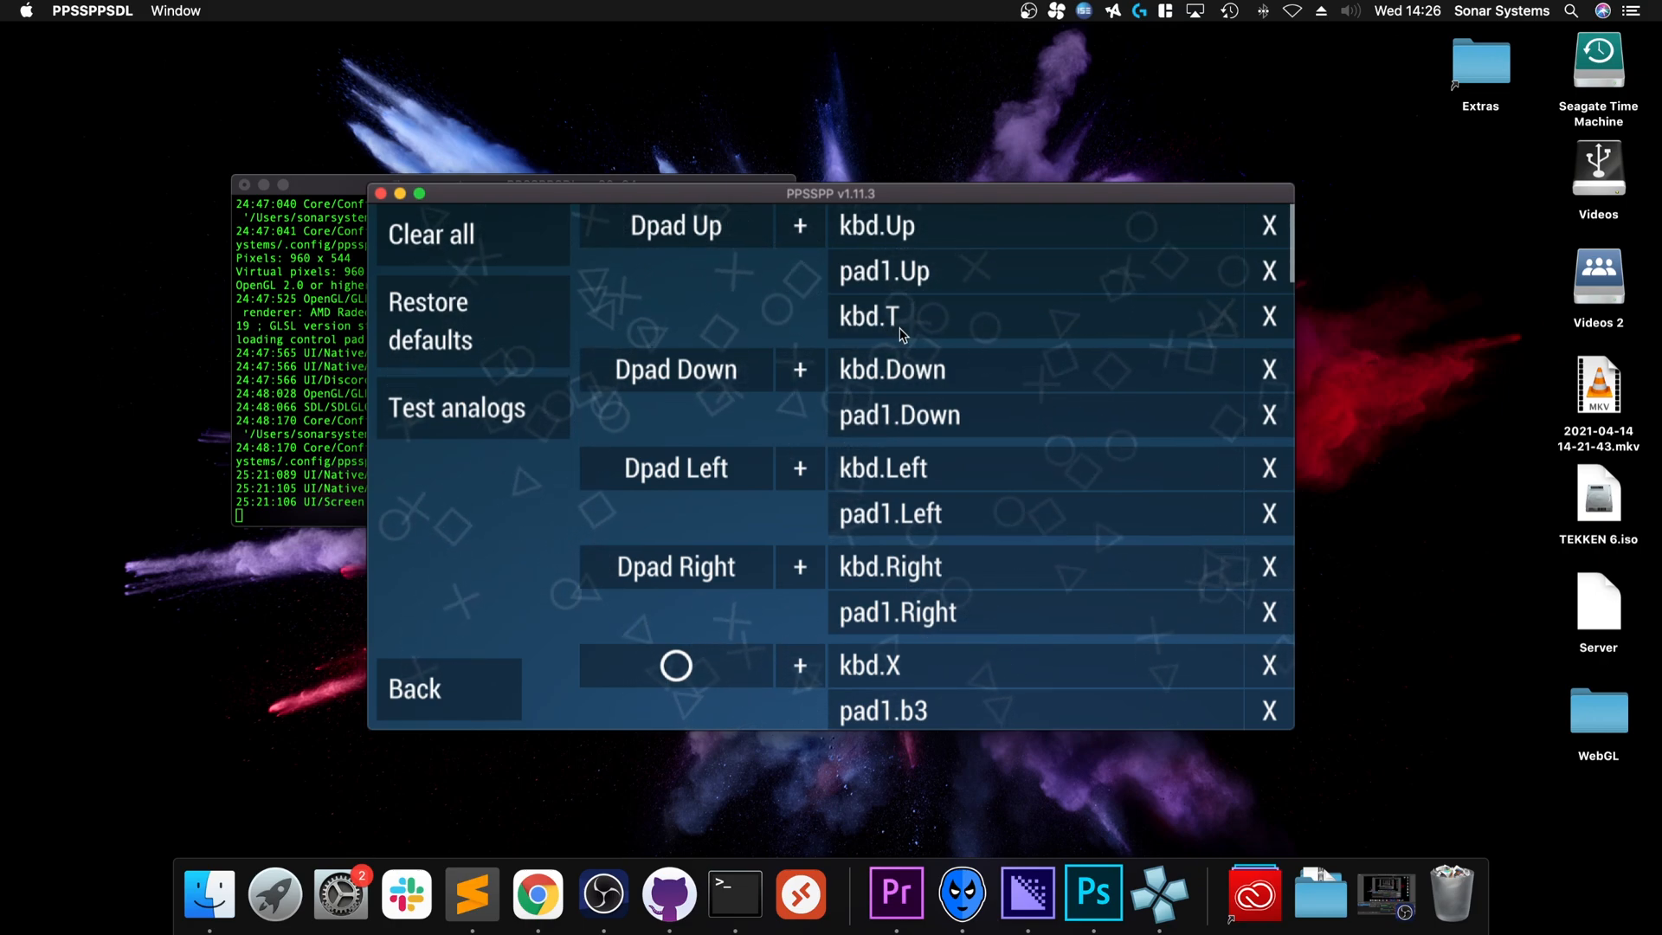
{"action": "left_click", "coordinate": [1268, 317]}
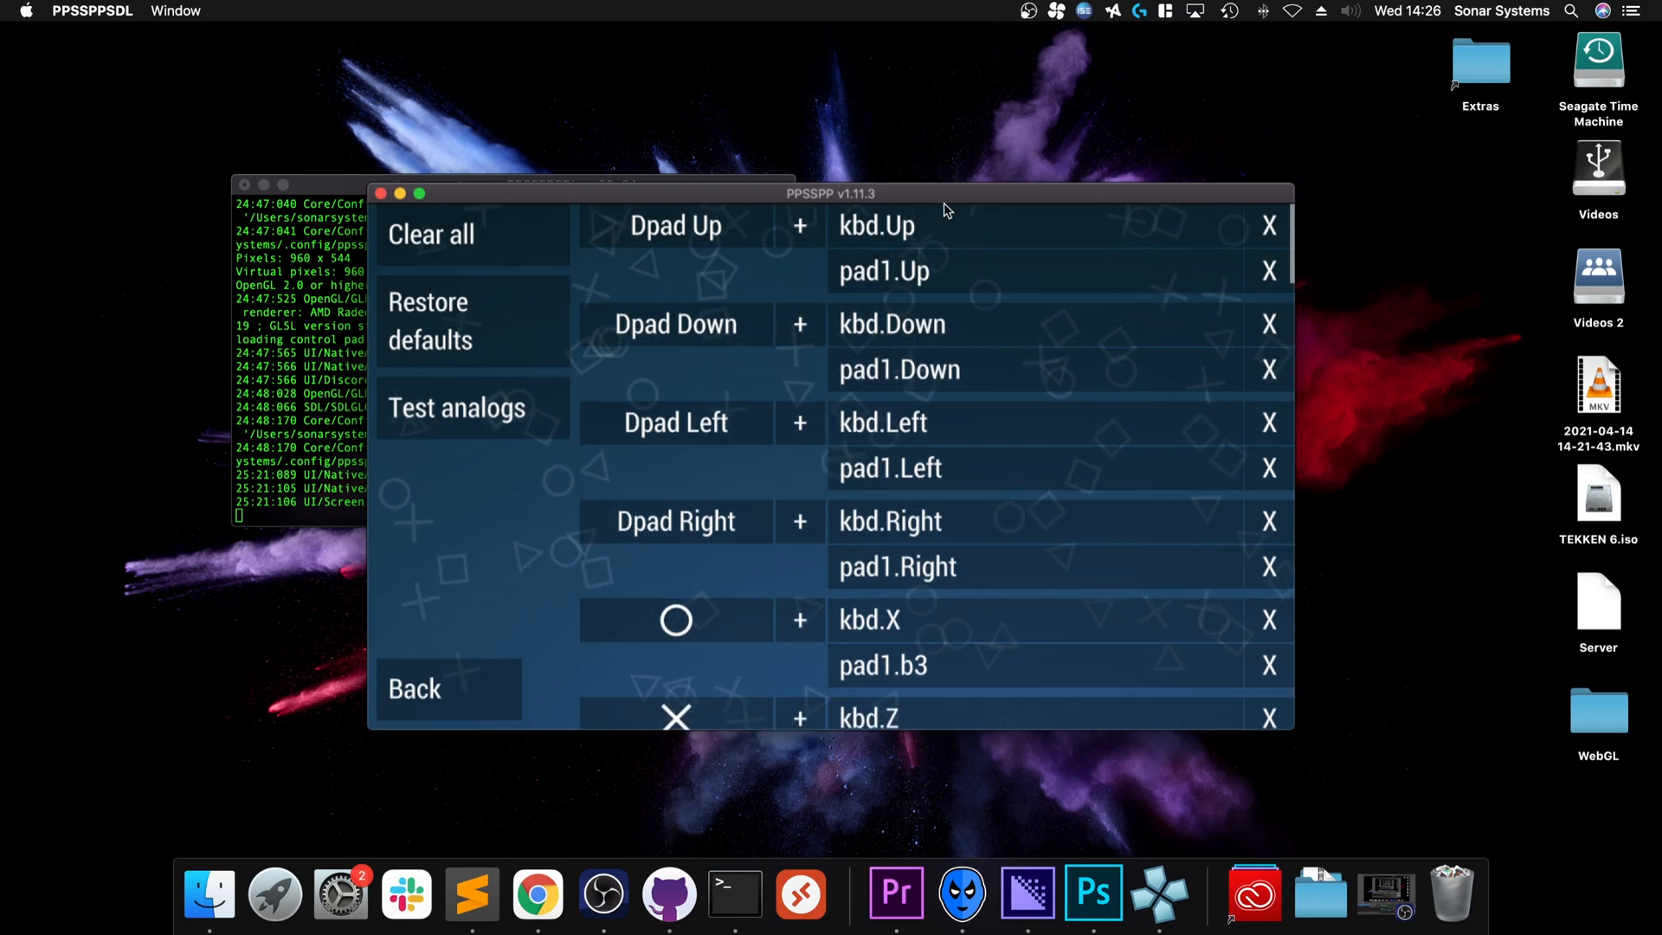
{"action": "scroll", "coordinate": [985, 681], "scroll_direction": "down", "scroll_amount": 5}
{"action": "scroll", "coordinate": [985, 682], "scroll_direction": "down", "scroll_amount": 5}
{"action": "scroll", "coordinate": [985, 682], "scroll_direction": "down", "scroll_amount": 5}
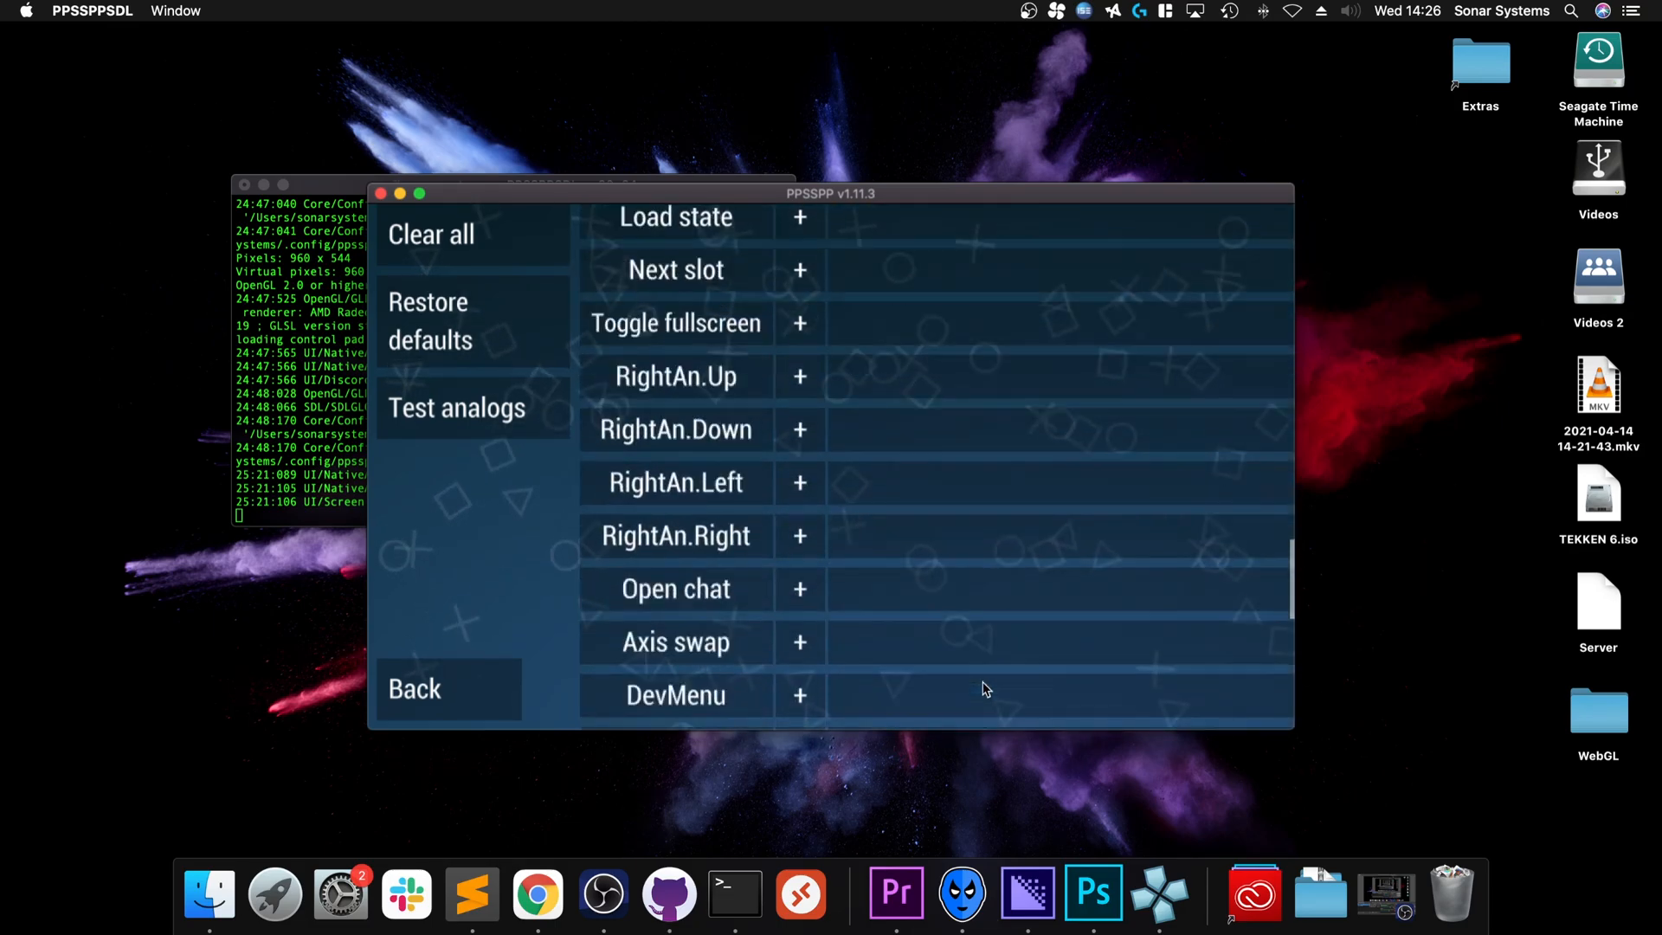
{"action": "scroll", "coordinate": [984, 682], "scroll_direction": "down", "scroll_amount": 5}
{"action": "scroll", "coordinate": [985, 682], "scroll_direction": "up", "scroll_amount": 10}
{"action": "scroll", "coordinate": [985, 692], "scroll_direction": "up", "scroll_amount": 10}
{"action": "scroll", "coordinate": [985, 519], "scroll_direction": "up", "scroll_amount": 2}
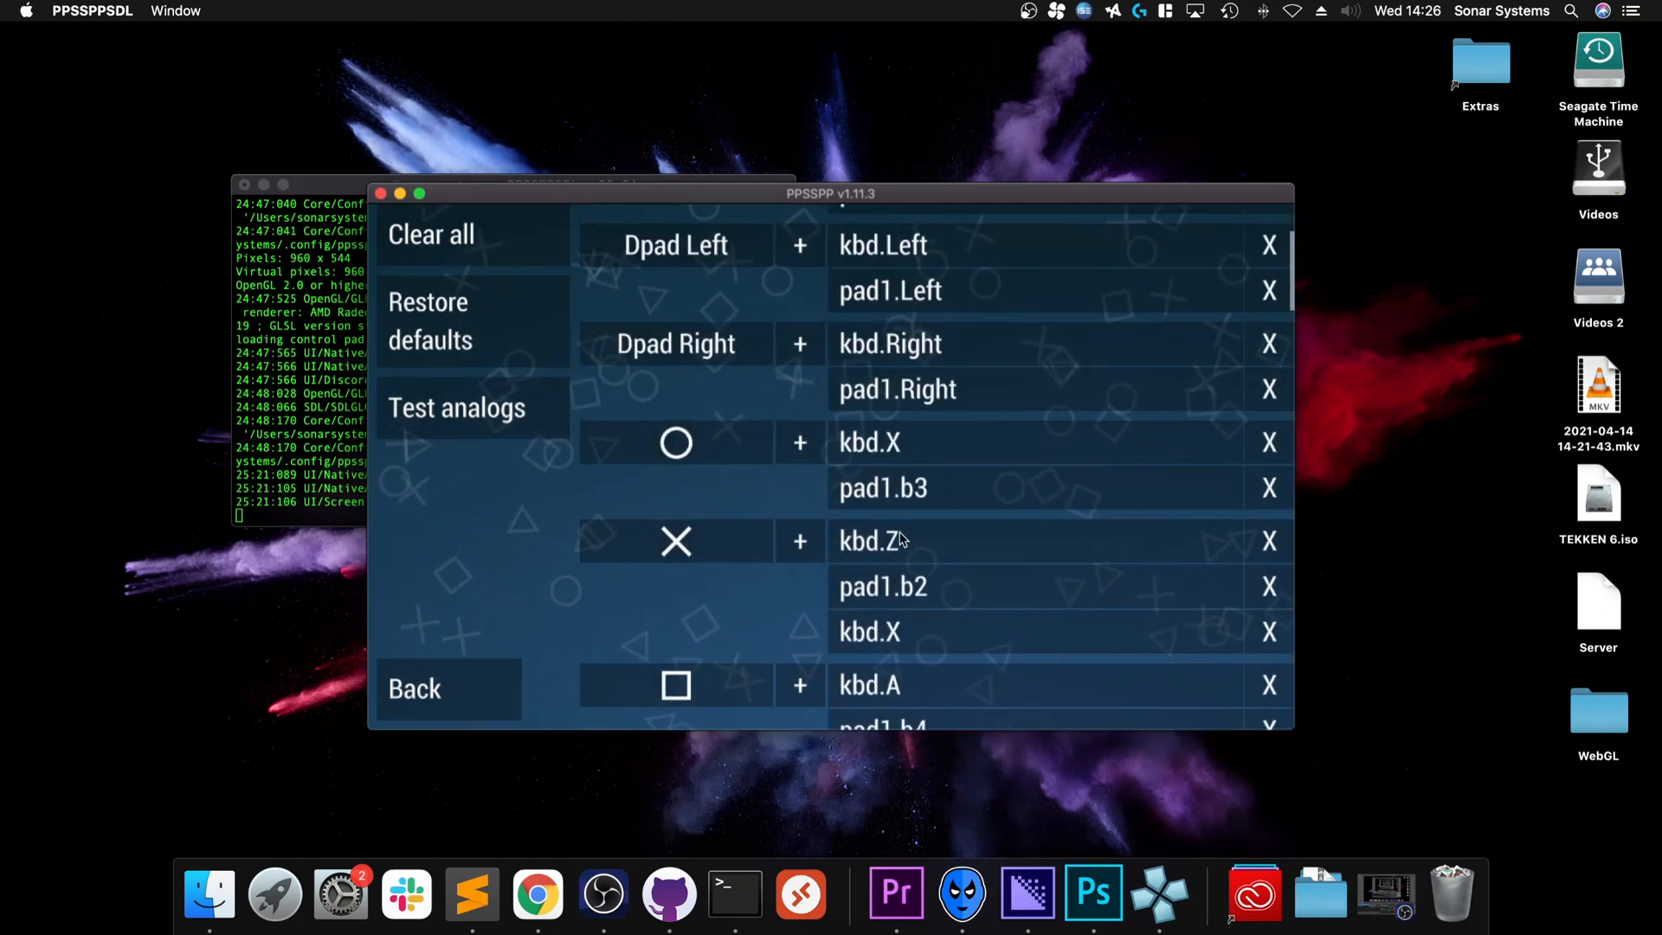
{"action": "scroll", "coordinate": [1272, 280], "scroll_direction": "up", "scroll_amount": 5}
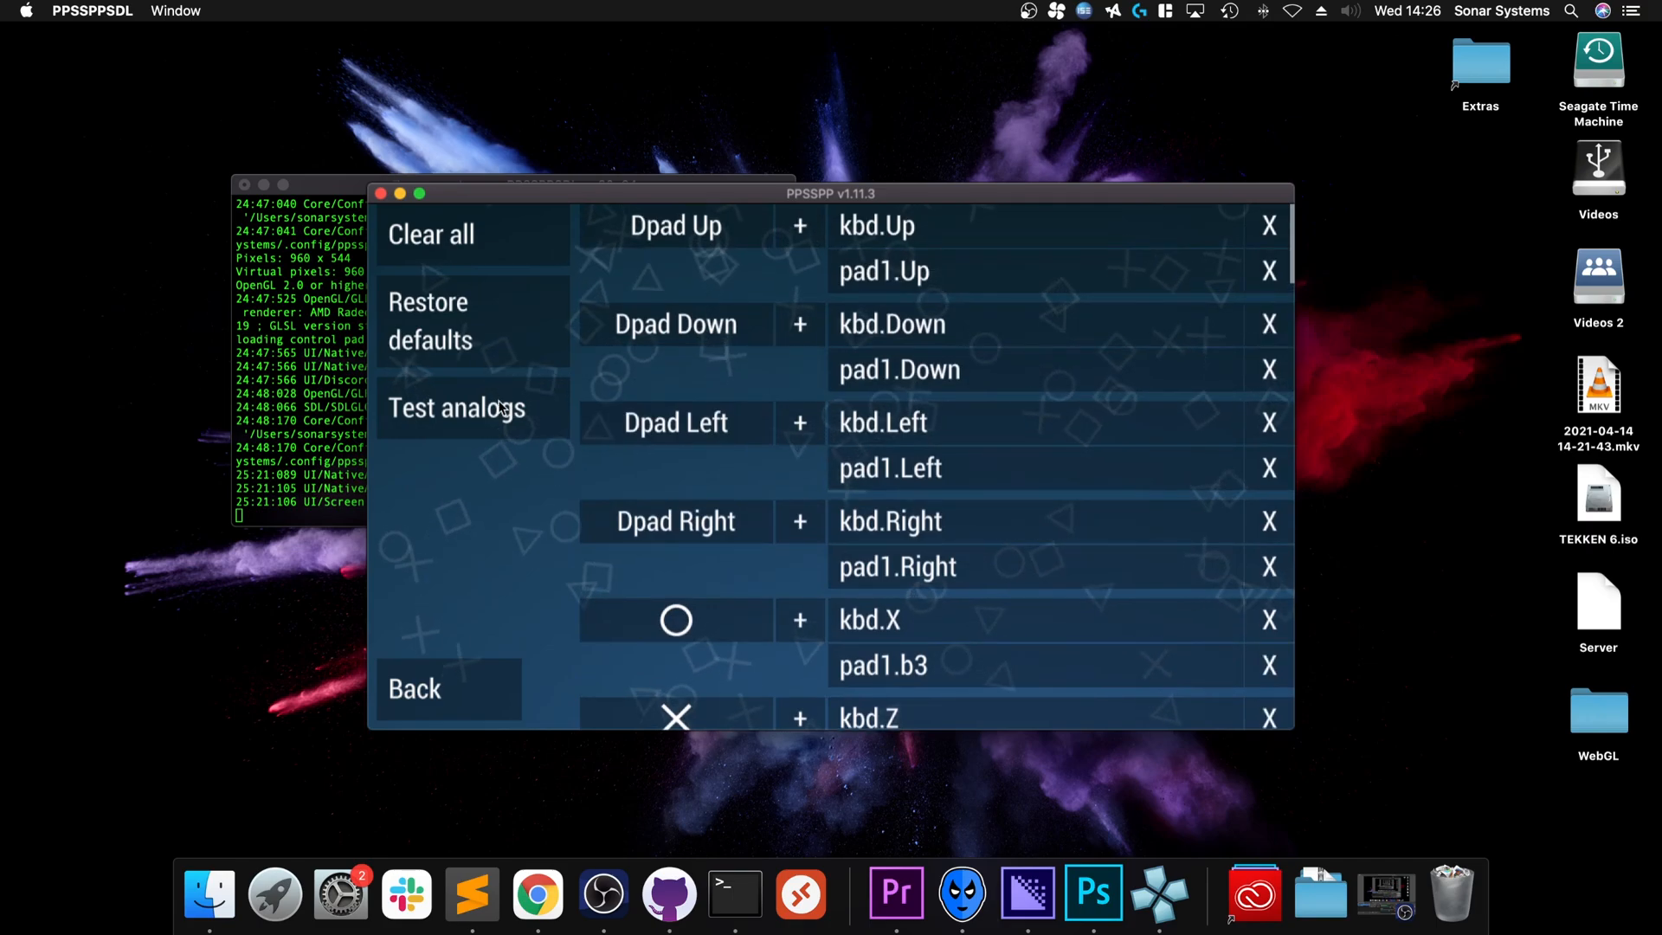
Leave key mapping, glance at Networking and return to the Controls settings
{"action": "left_click", "coordinate": [468, 690]}
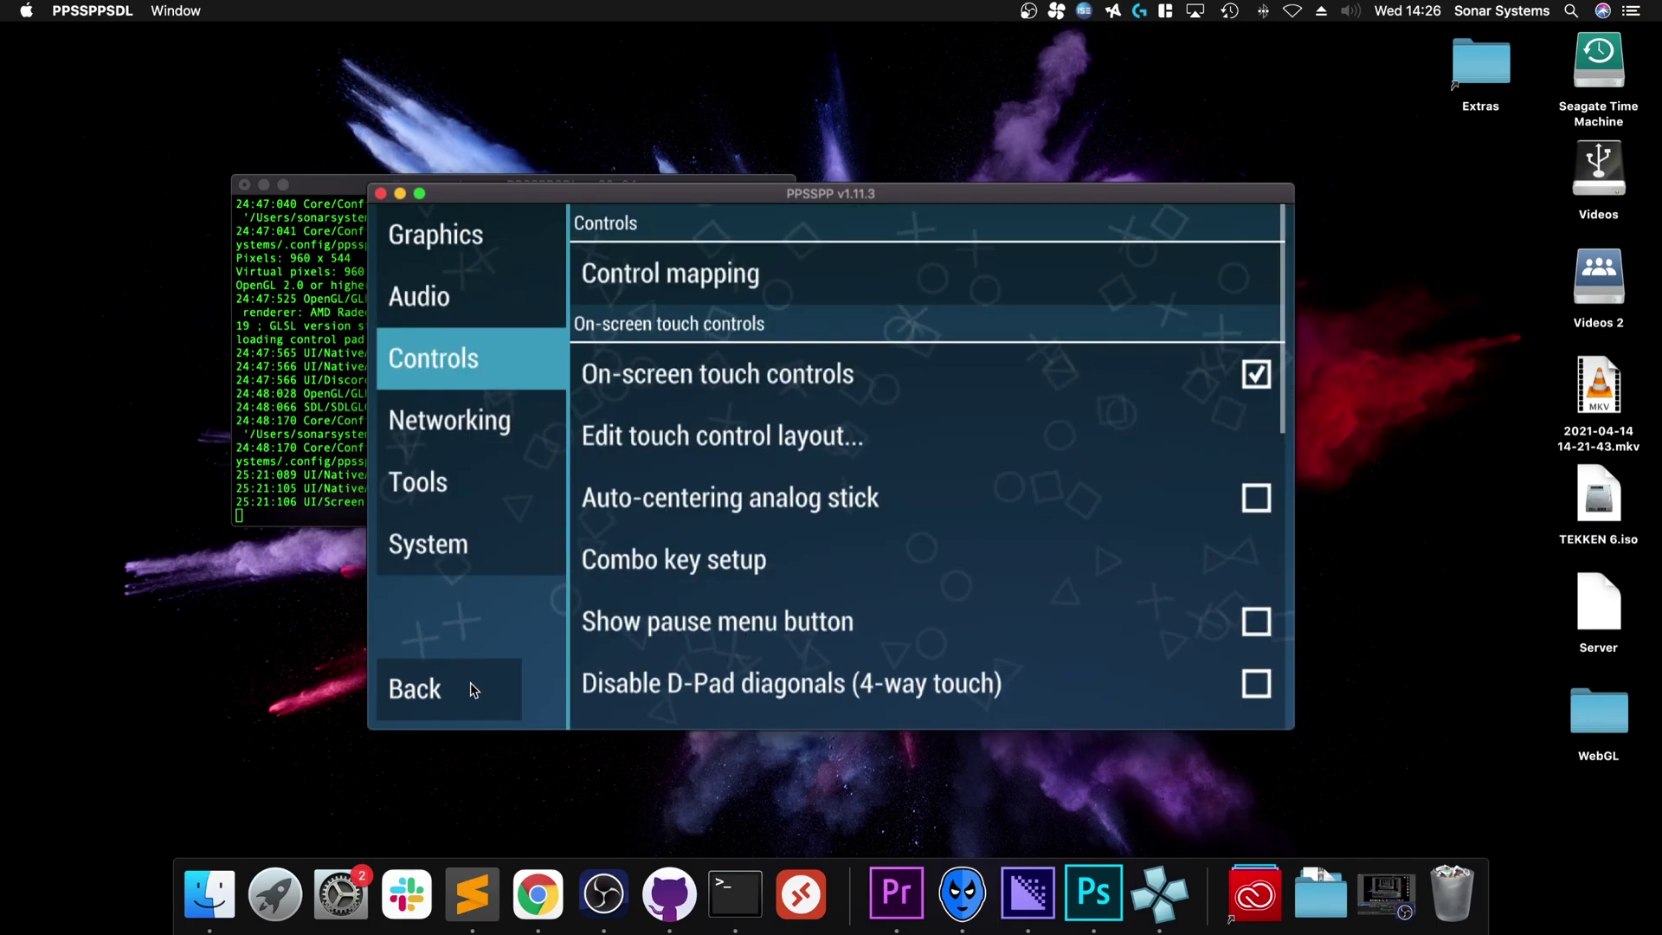
{"action": "left_click", "coordinate": [453, 419]}
{"action": "left_click", "coordinate": [435, 370]}
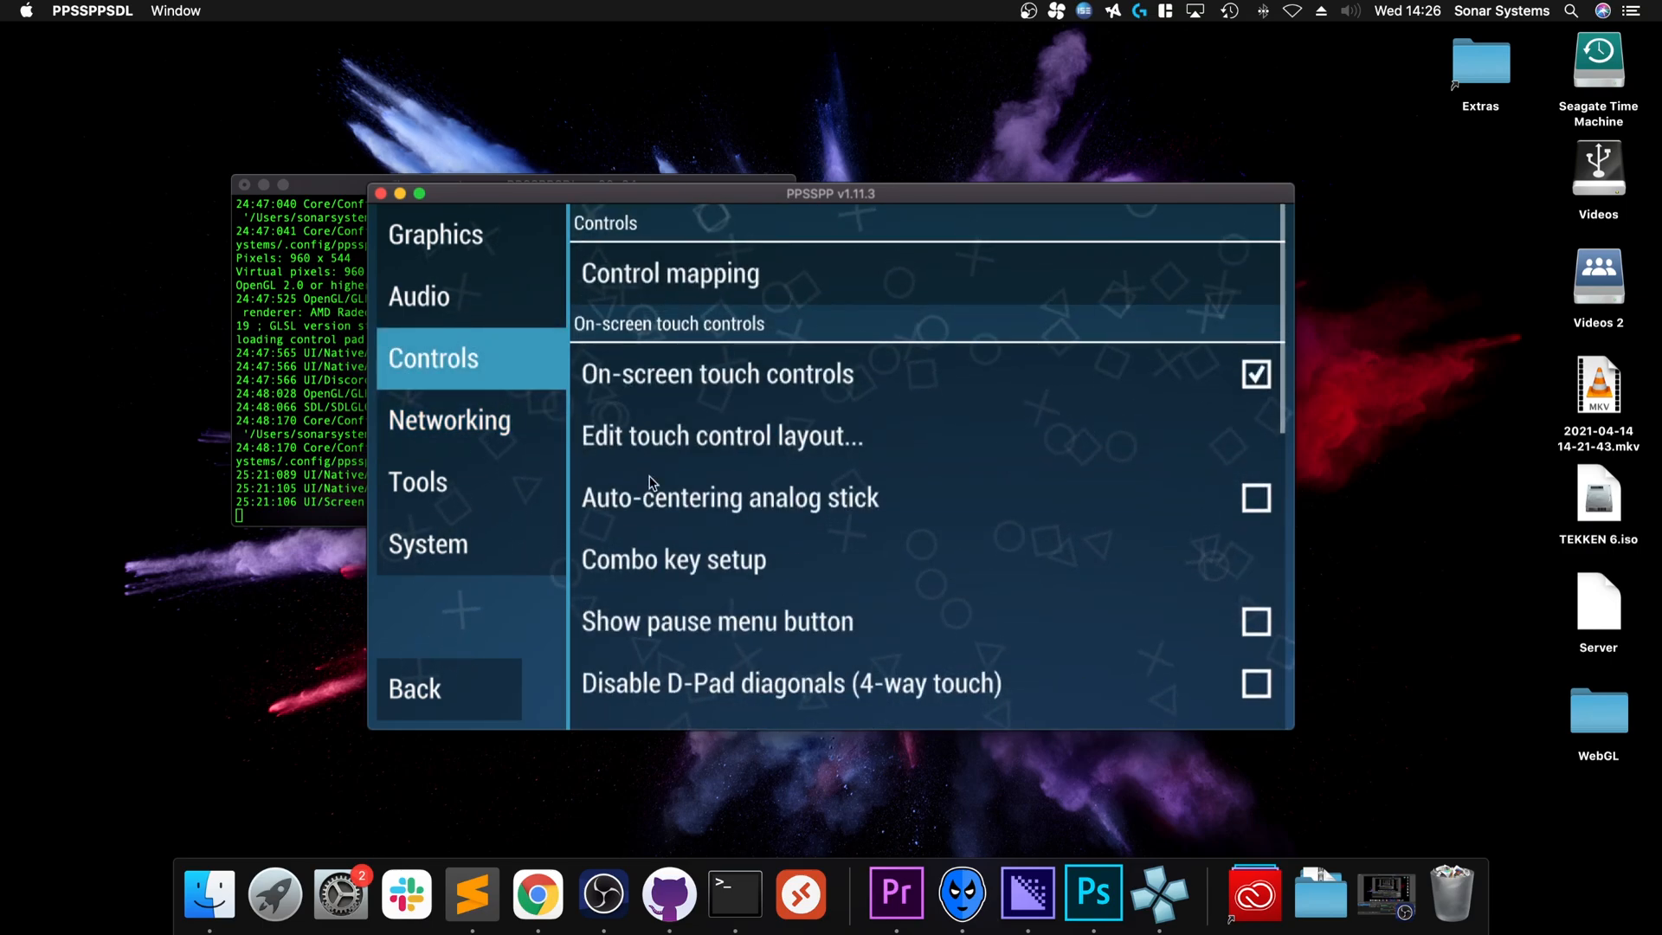
{"action": "scroll", "coordinate": [1001, 466], "scroll_direction": "down", "scroll_amount": 5}
{"action": "scroll", "coordinate": [1001, 466], "scroll_direction": "up", "scroll_amount": 4}
{"action": "scroll", "coordinate": [1000, 466], "scroll_direction": "up", "scroll_amount": 1}
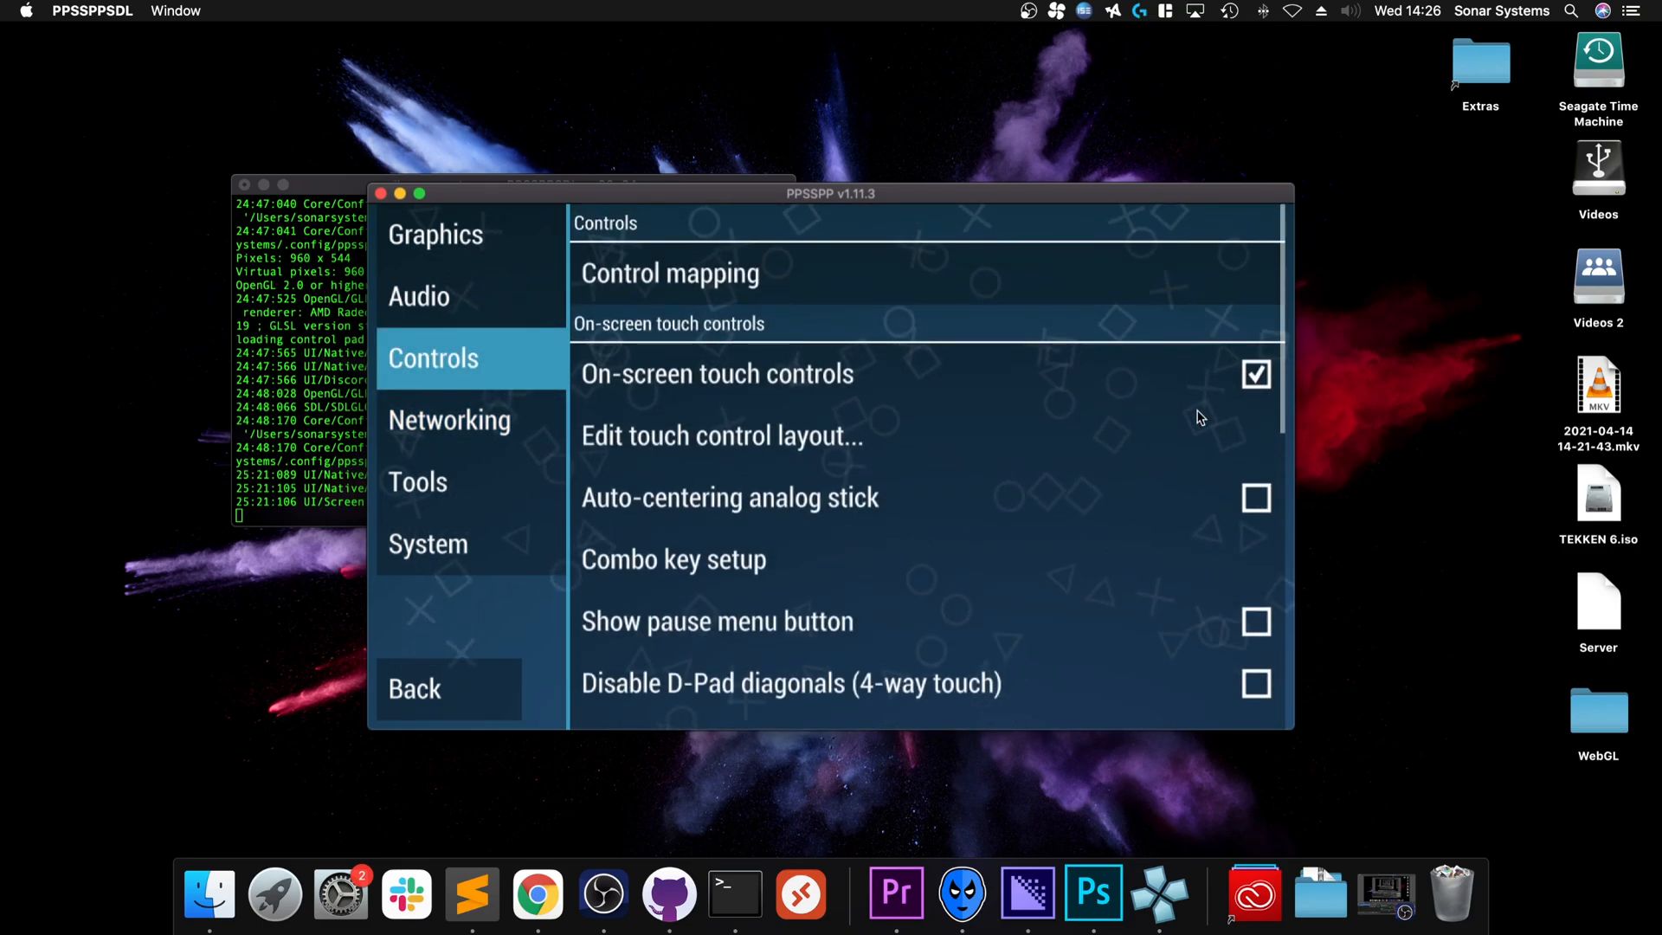
Toggle on-screen touch controls off and back on, keeping the Thin borders button style
{"action": "left_click", "coordinate": [1256, 375]}
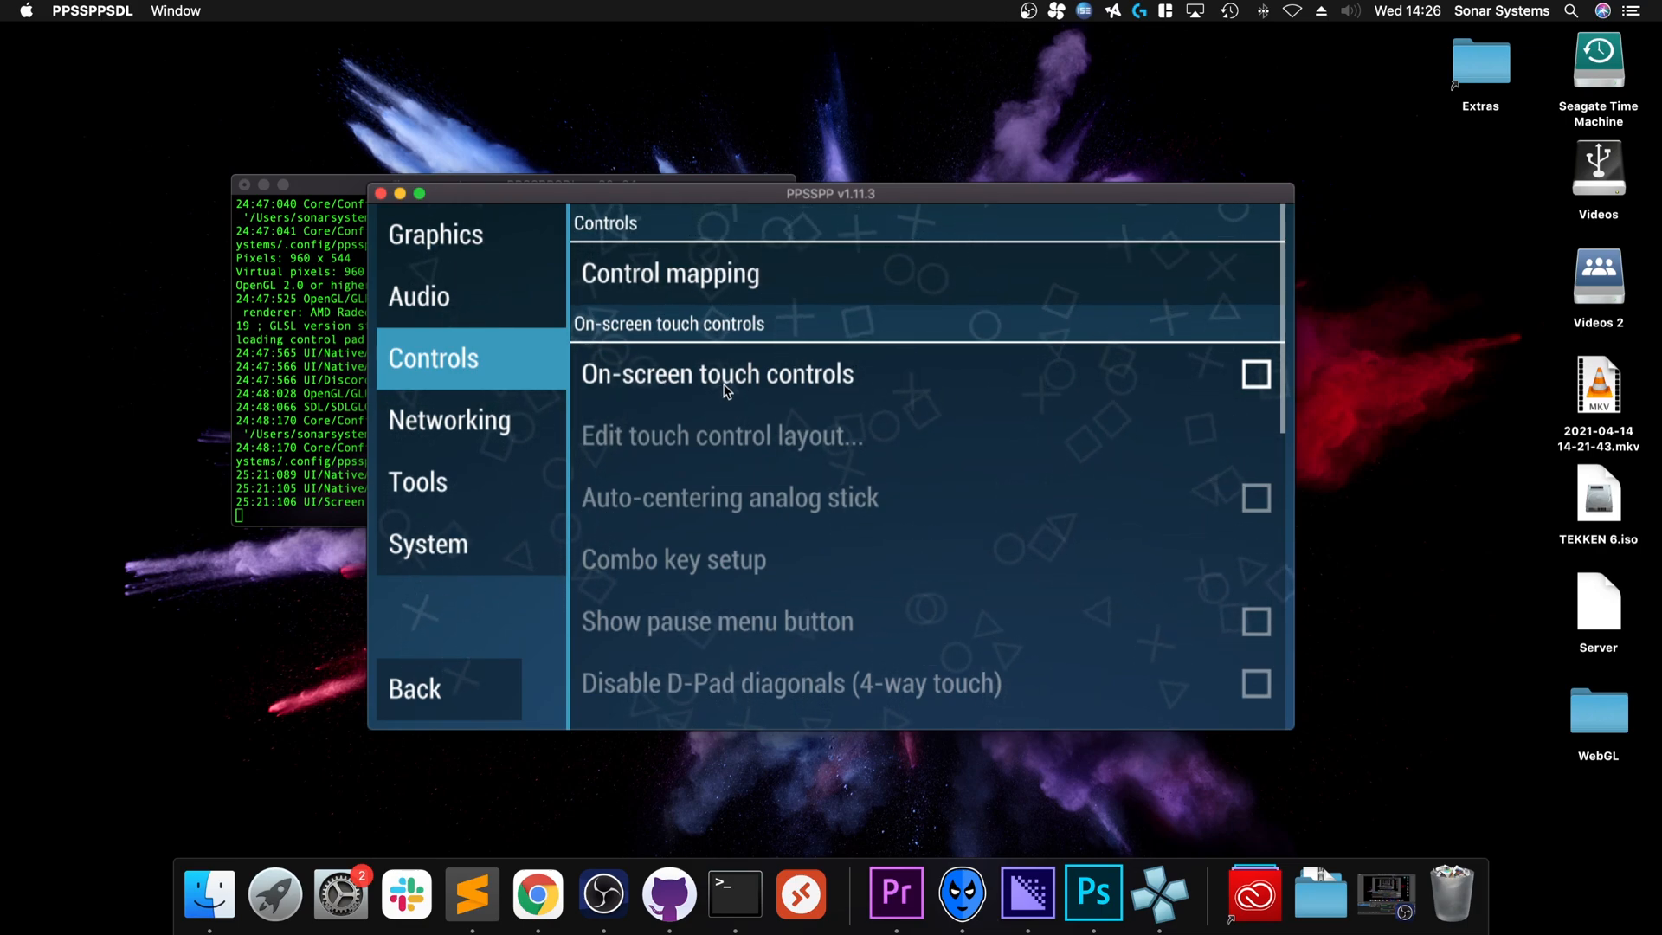
{"action": "left_click", "coordinate": [1255, 375]}
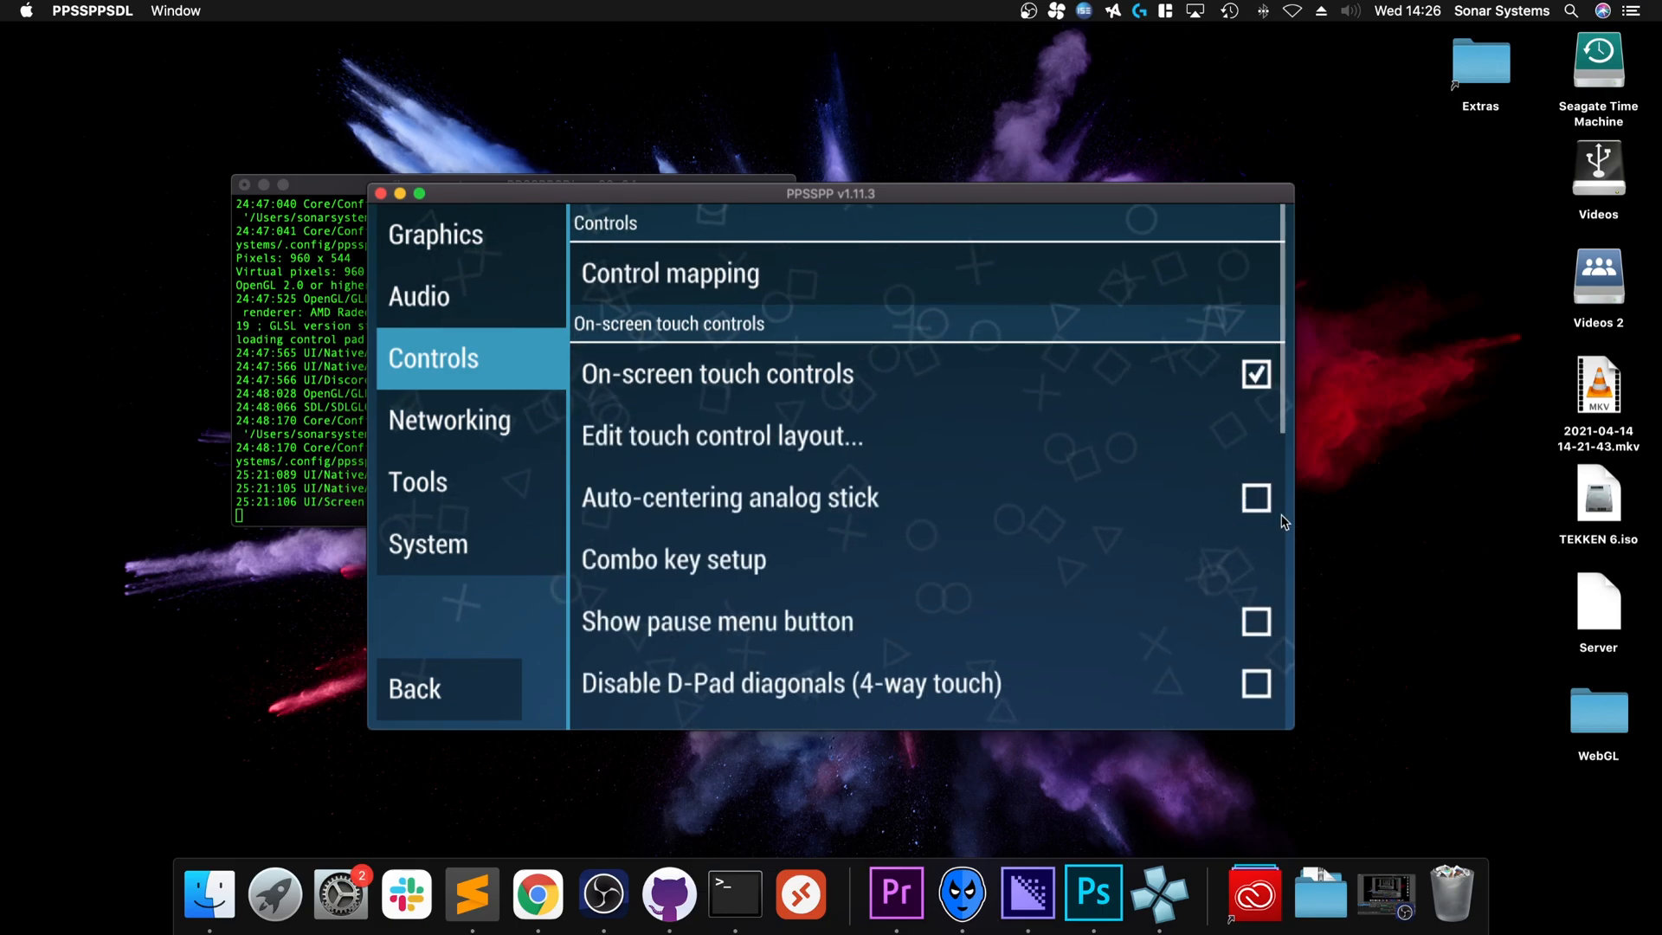
{"action": "scroll", "coordinate": [1247, 507], "scroll_direction": "down", "scroll_amount": 5}
{"action": "scroll", "coordinate": [1247, 508], "scroll_direction": "down", "scroll_amount": 3}
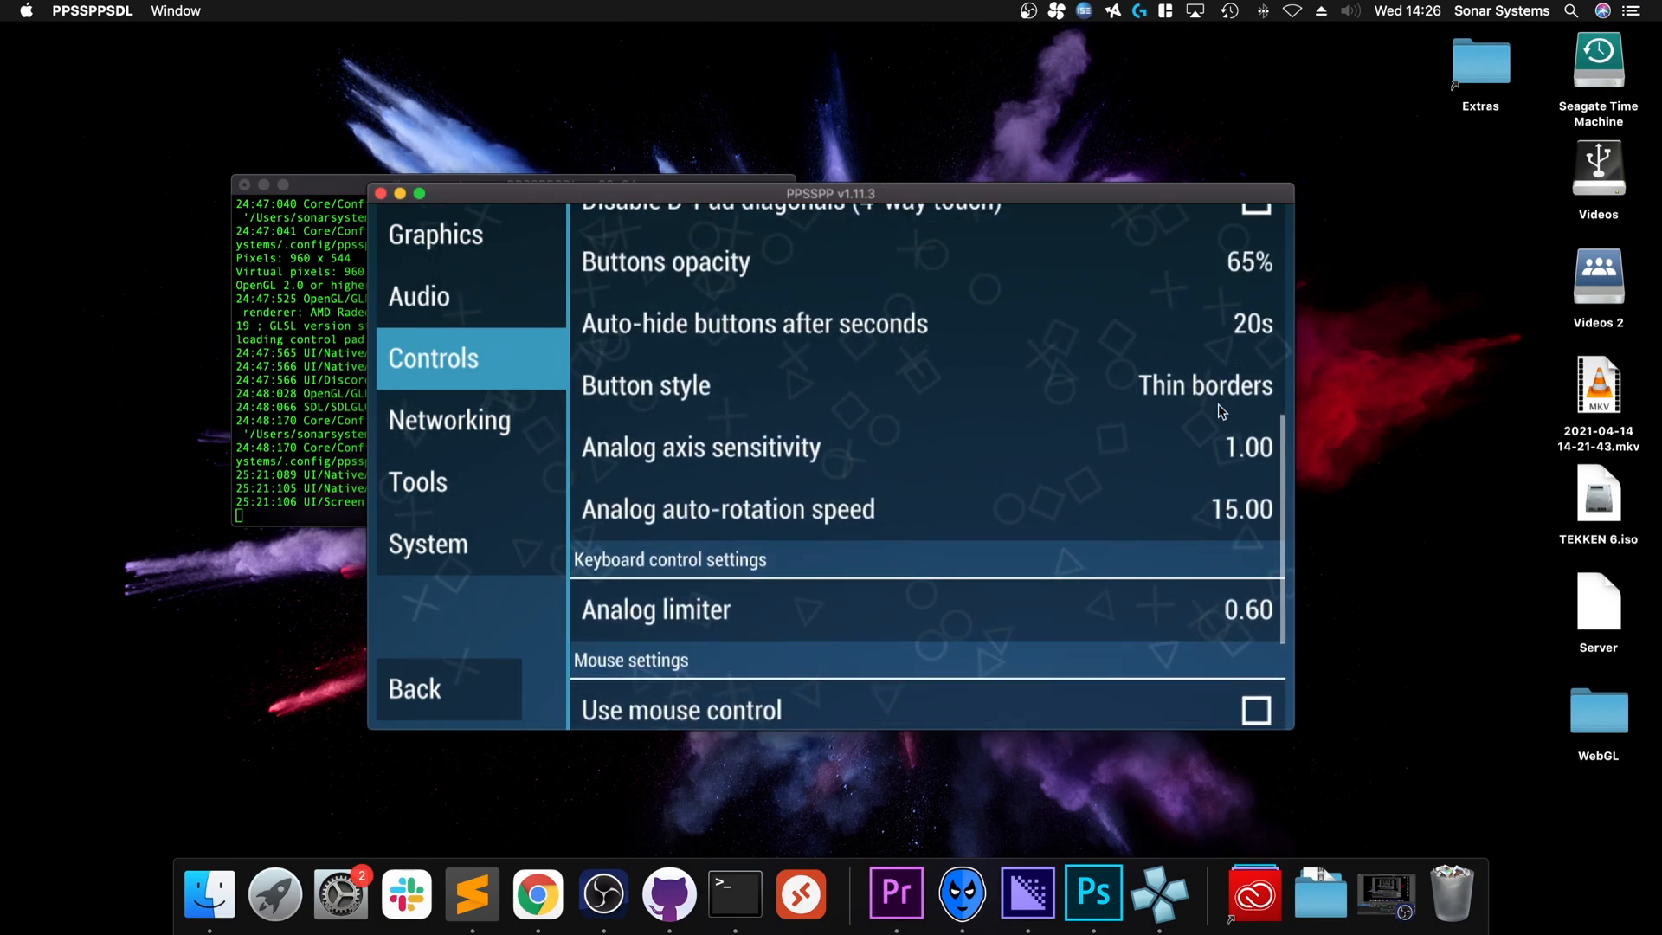
{"action": "left_click", "coordinate": [1235, 377]}
{"action": "left_click", "coordinate": [1207, 439]}
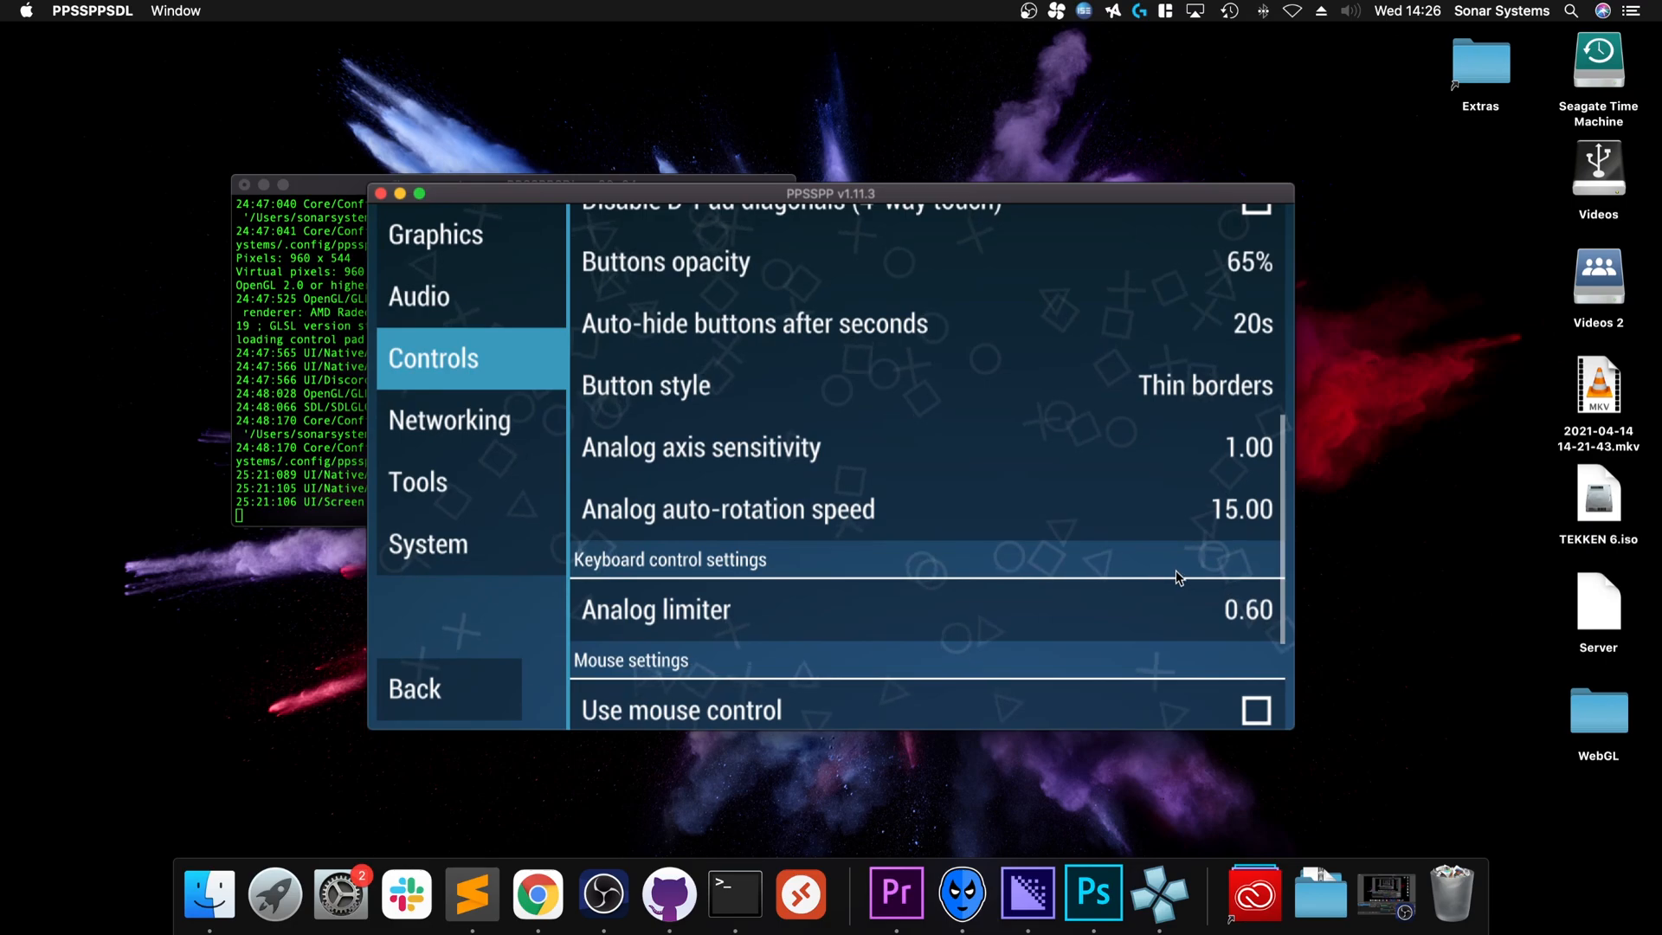
{"action": "scroll", "coordinate": [1147, 573], "scroll_direction": "down", "scroll_amount": 4}
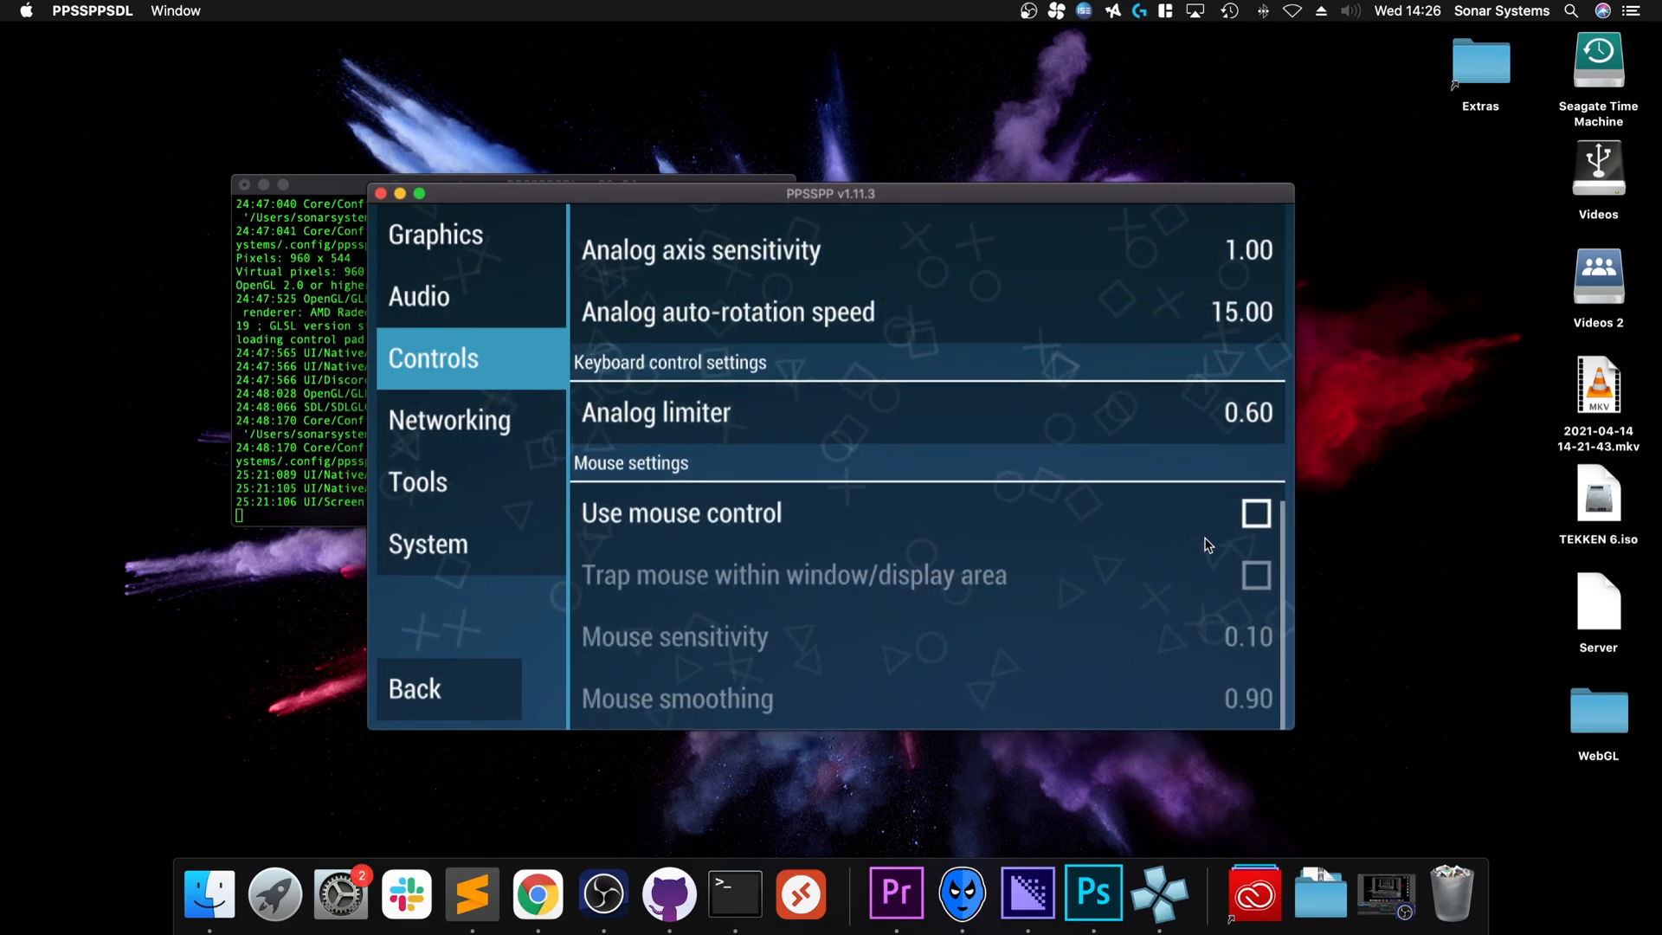
Look through the Networking settings and switch to the Tools section
{"action": "left_click", "coordinate": [456, 424]}
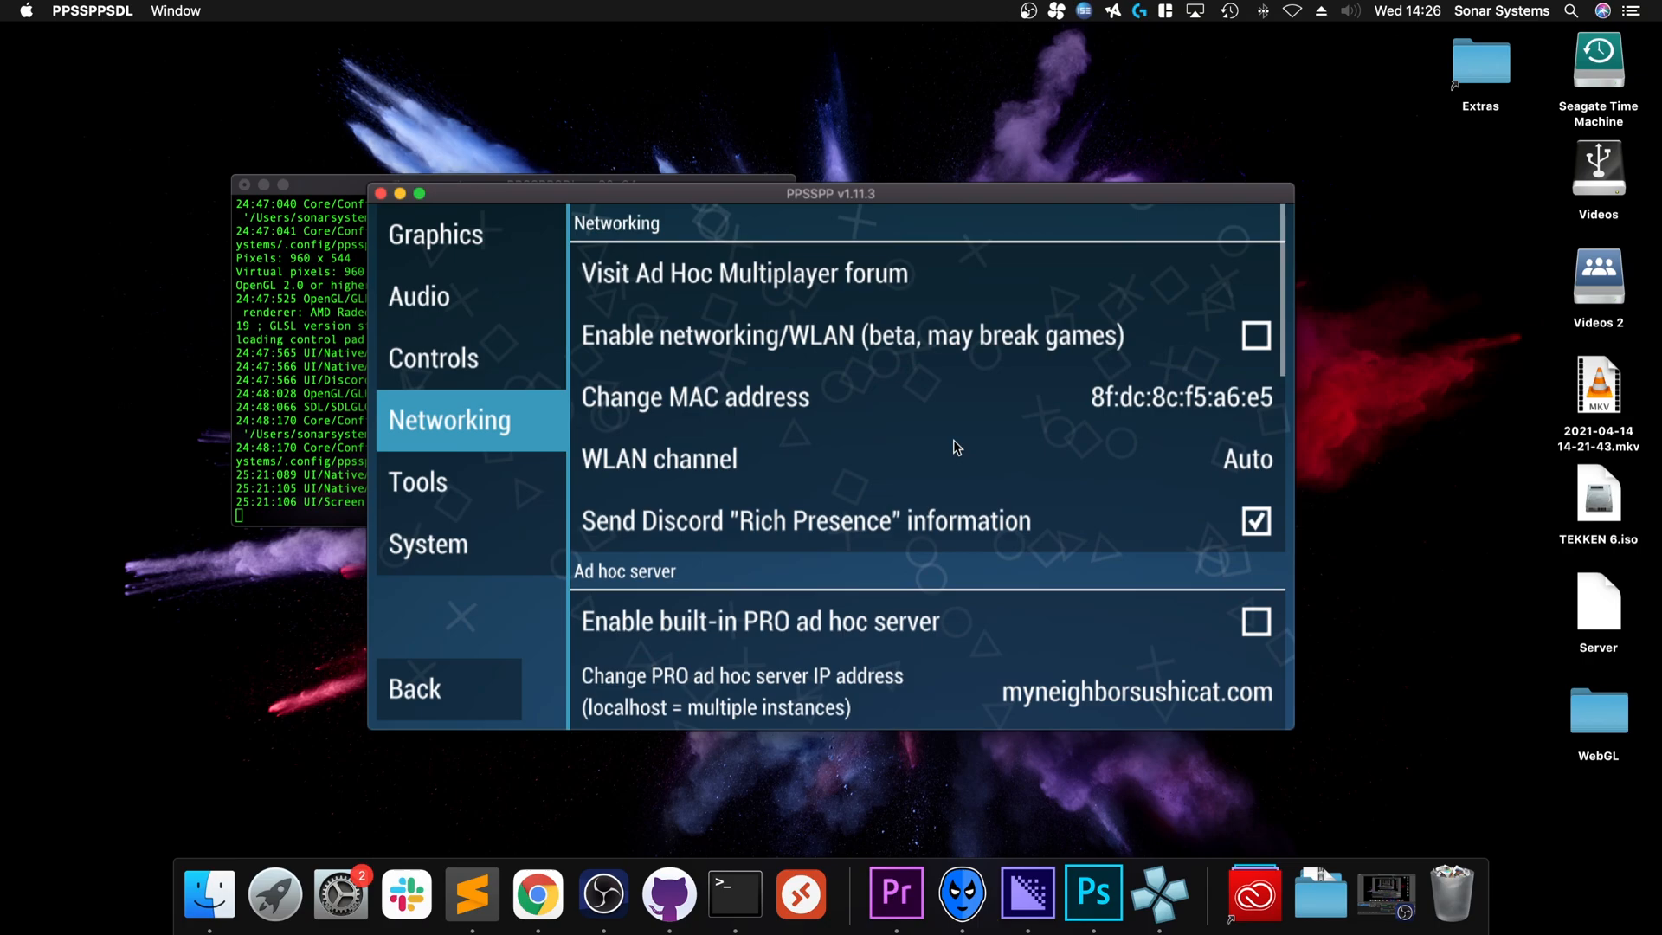
{"action": "scroll", "coordinate": [930, 339], "scroll_direction": "down", "scroll_amount": 3}
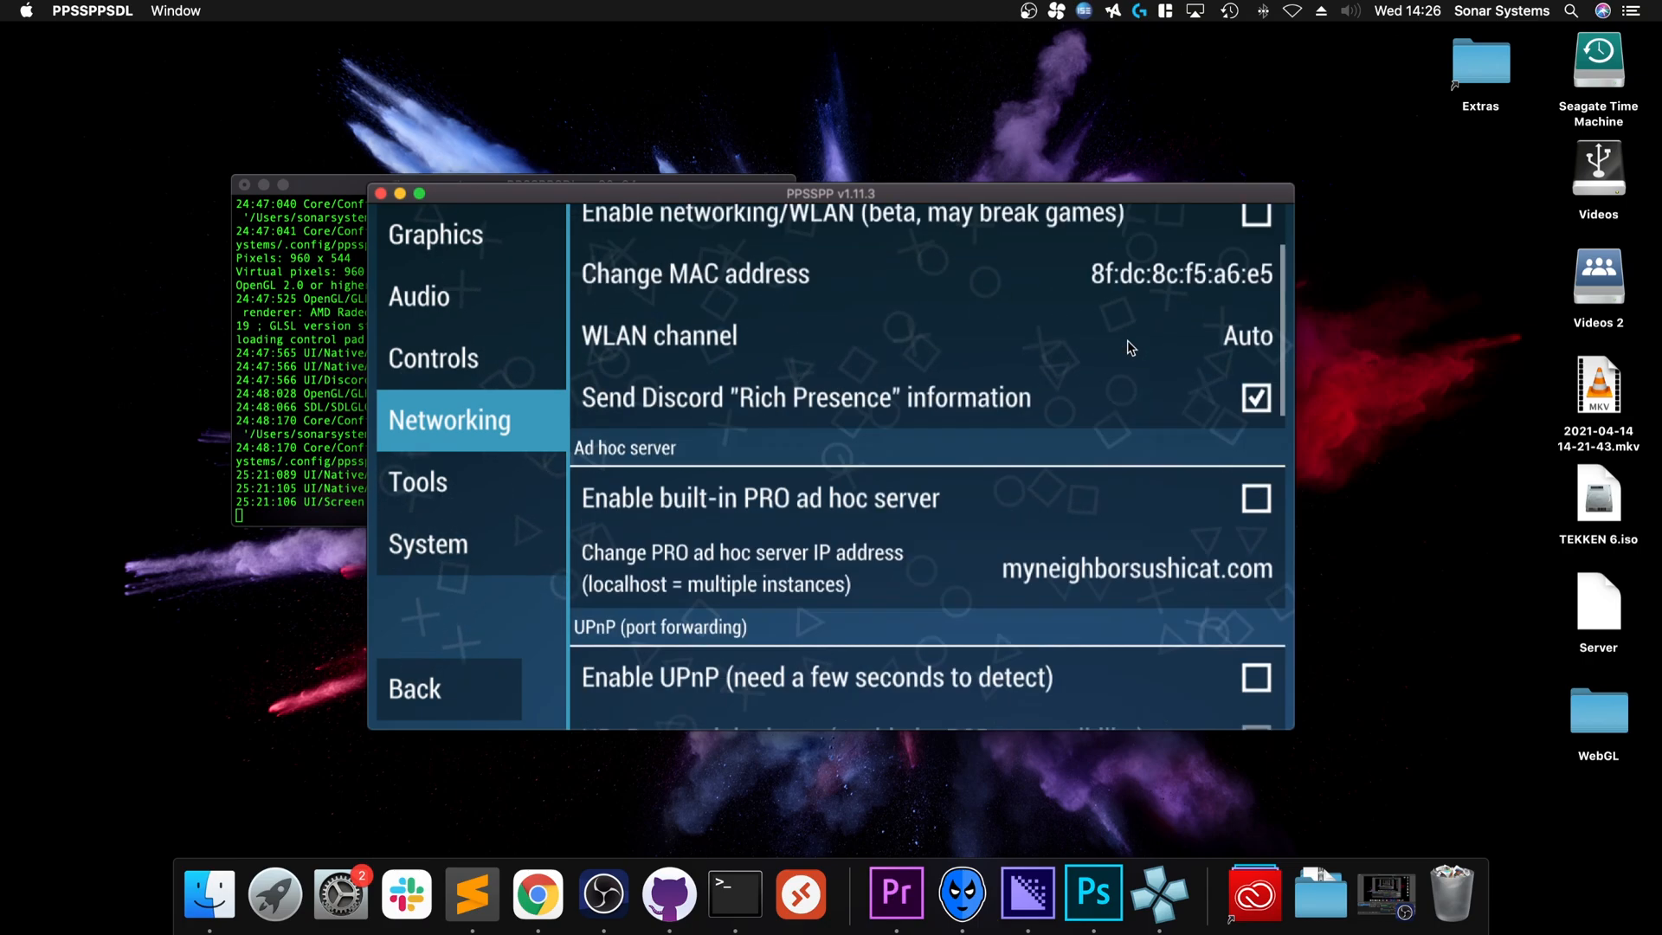
{"action": "scroll", "coordinate": [1038, 344], "scroll_direction": "down", "scroll_amount": 3}
{"action": "scroll", "coordinate": [1131, 348], "scroll_direction": "down", "scroll_amount": 4}
{"action": "scroll", "coordinate": [1131, 348], "scroll_direction": "down", "scroll_amount": 5}
{"action": "scroll", "coordinate": [1131, 348], "scroll_direction": "down", "scroll_amount": 2}
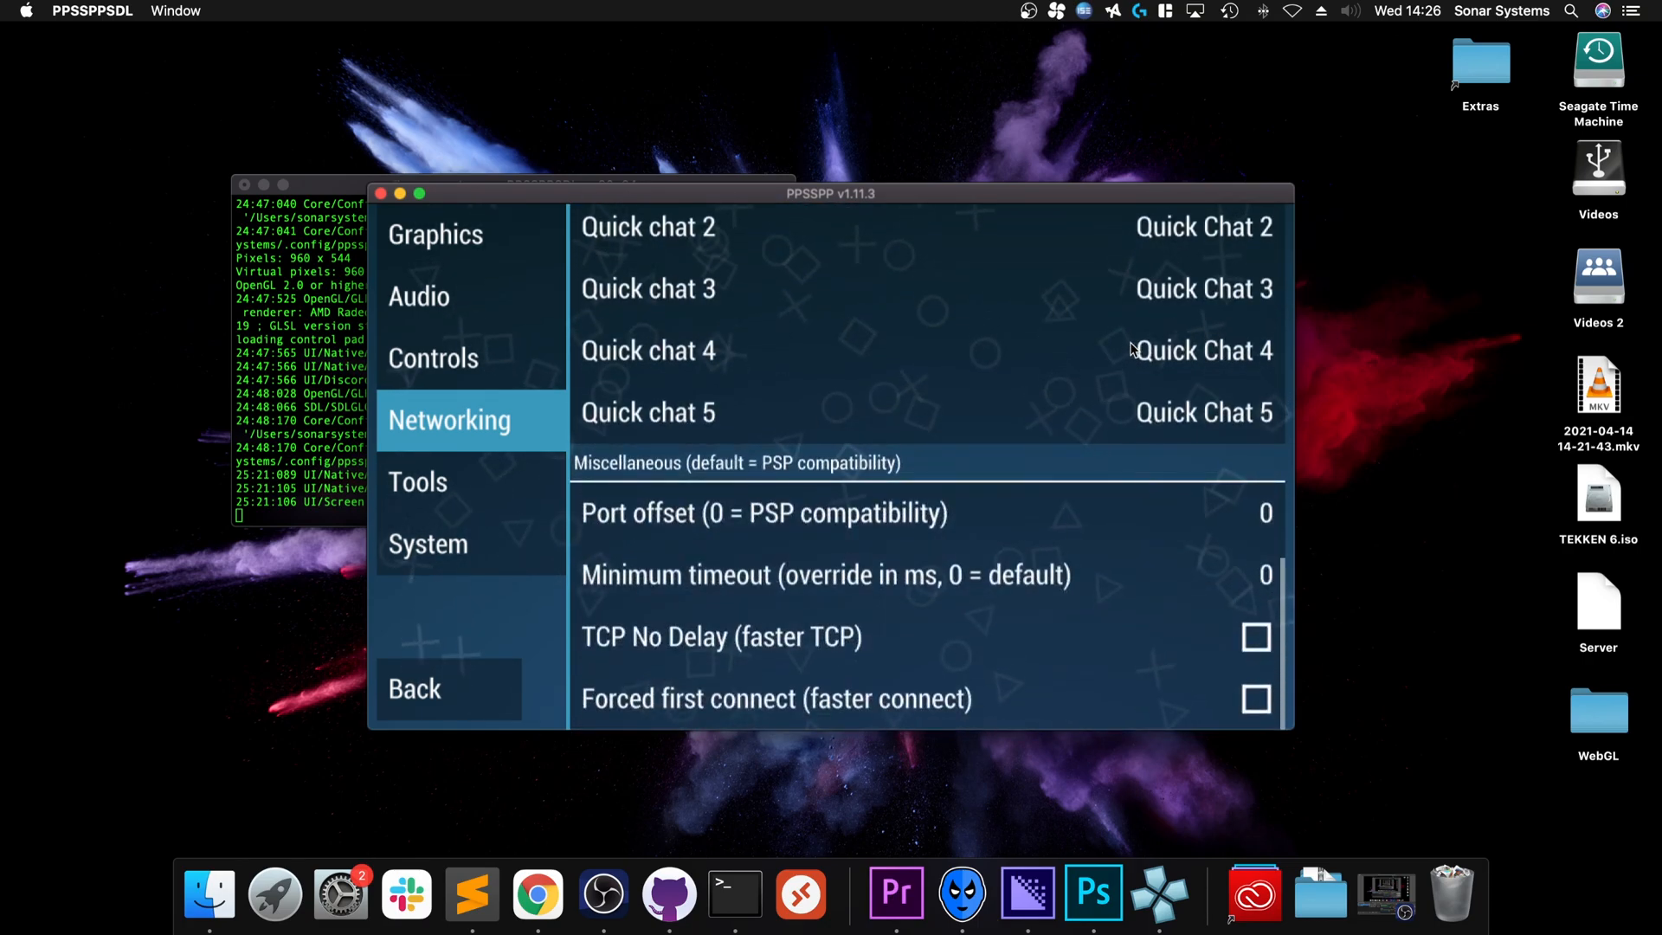
{"action": "left_click", "coordinate": [471, 495]}
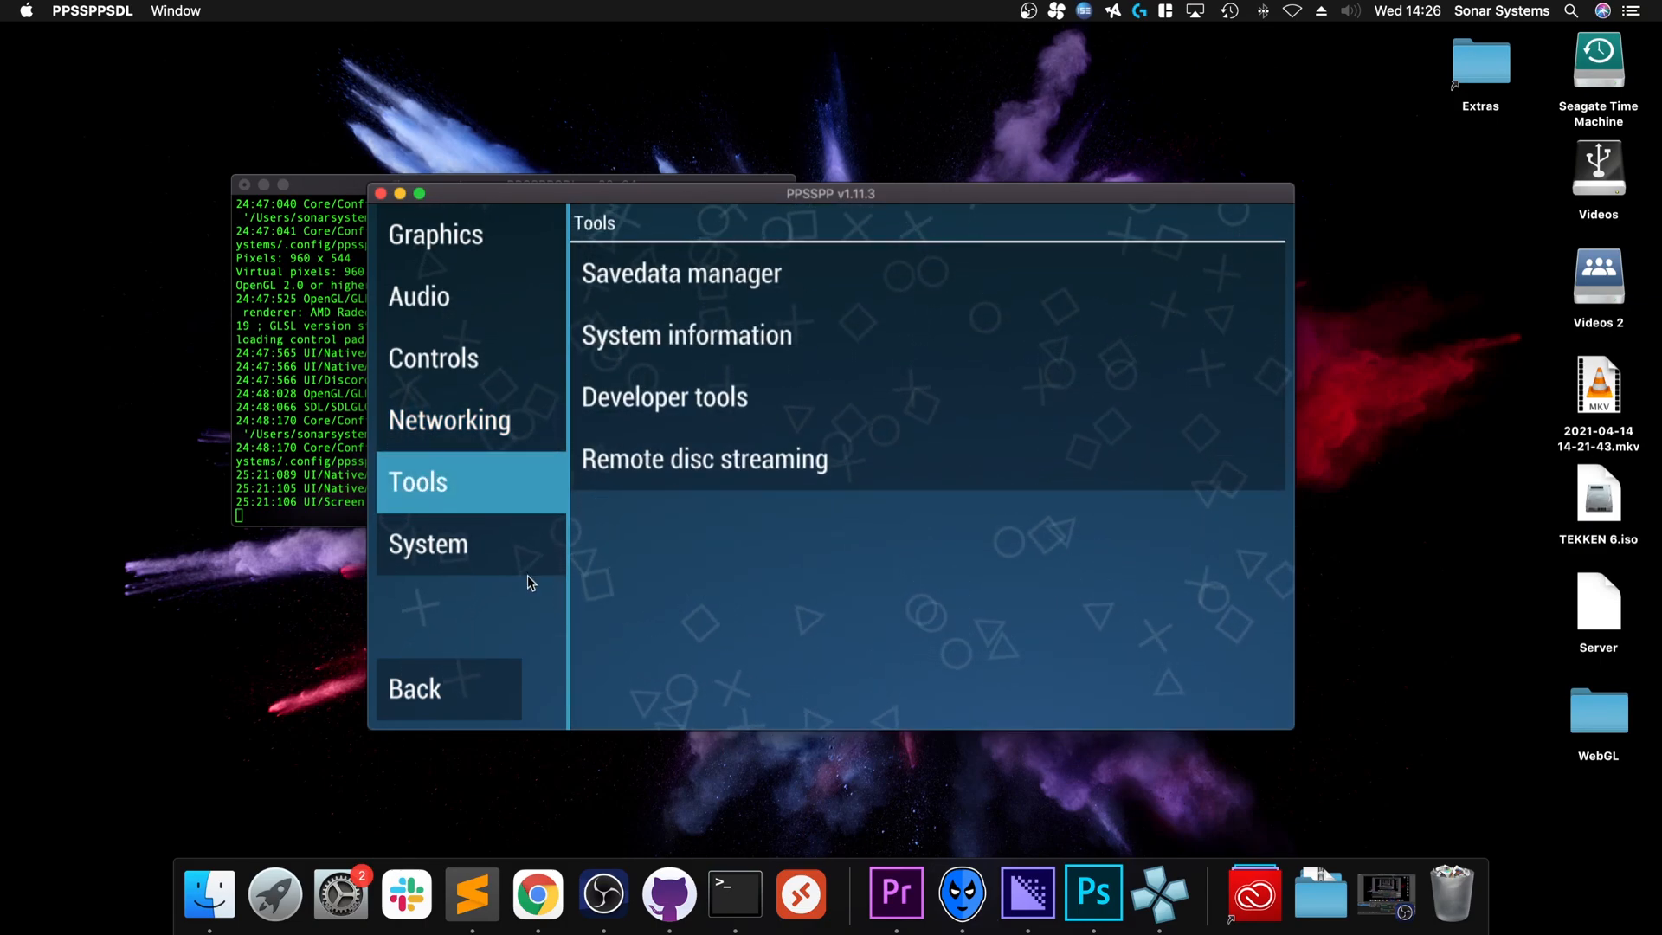
Check the PSP model under System settings, keep PSP-2000/3000, and return to the main menu
{"action": "left_click", "coordinate": [428, 544]}
{"action": "scroll", "coordinate": [951, 385], "scroll_direction": "down", "scroll_amount": 5}
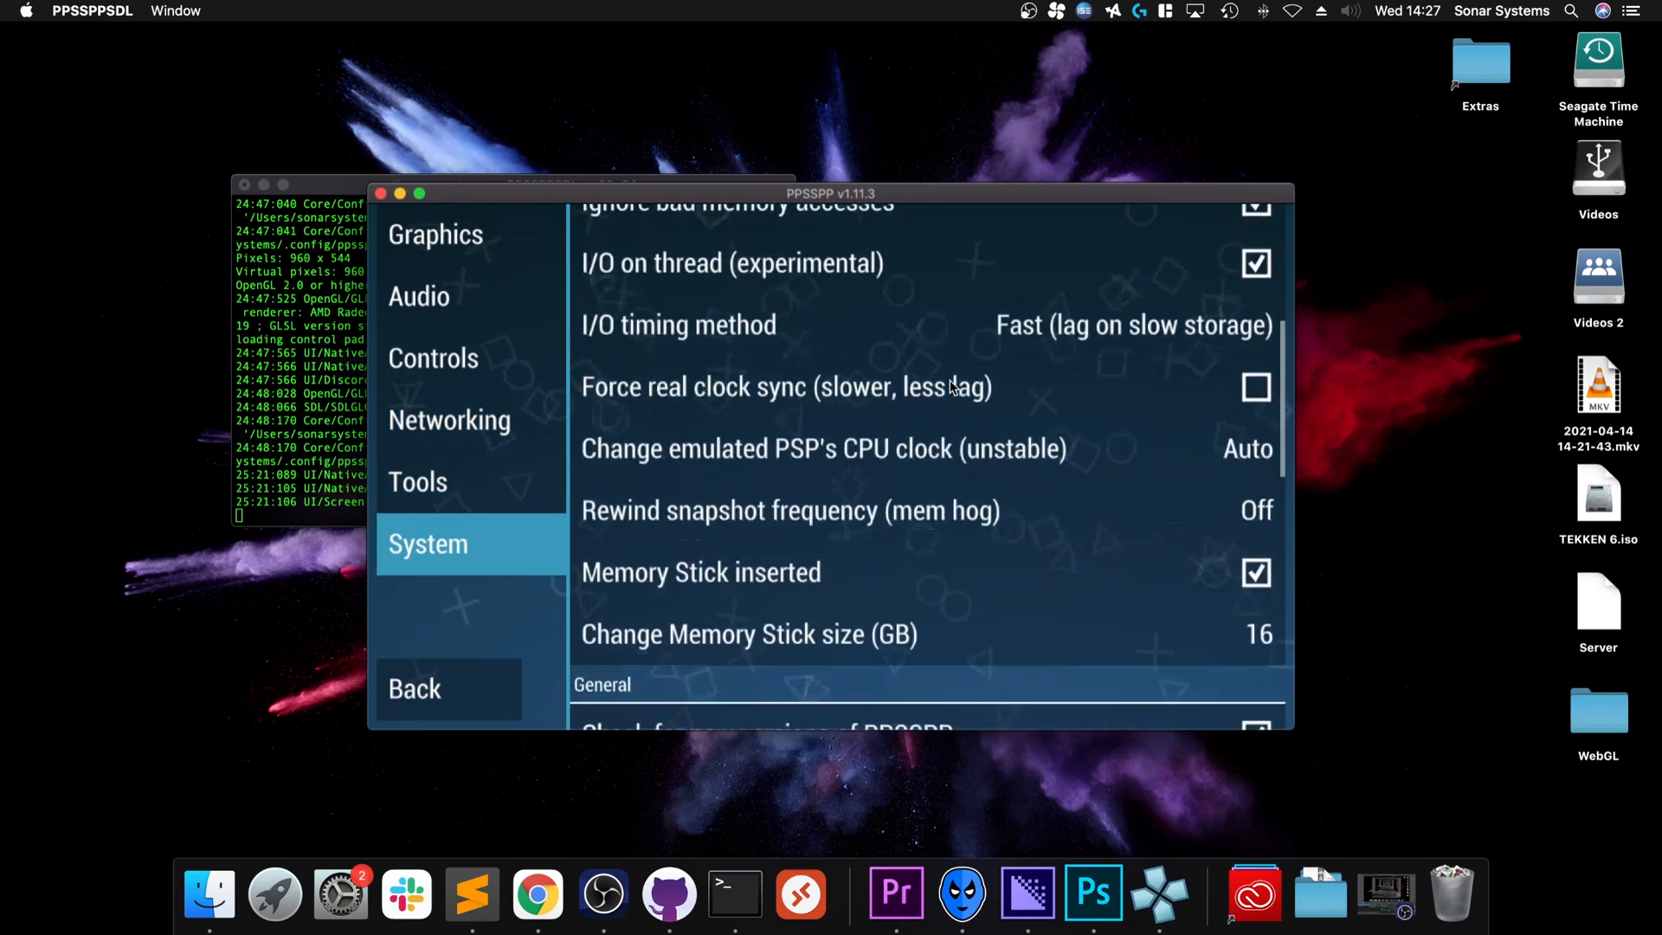
{"action": "scroll", "coordinate": [951, 386], "scroll_direction": "down", "scroll_amount": 3}
{"action": "scroll", "coordinate": [951, 386], "scroll_direction": "down", "scroll_amount": 4}
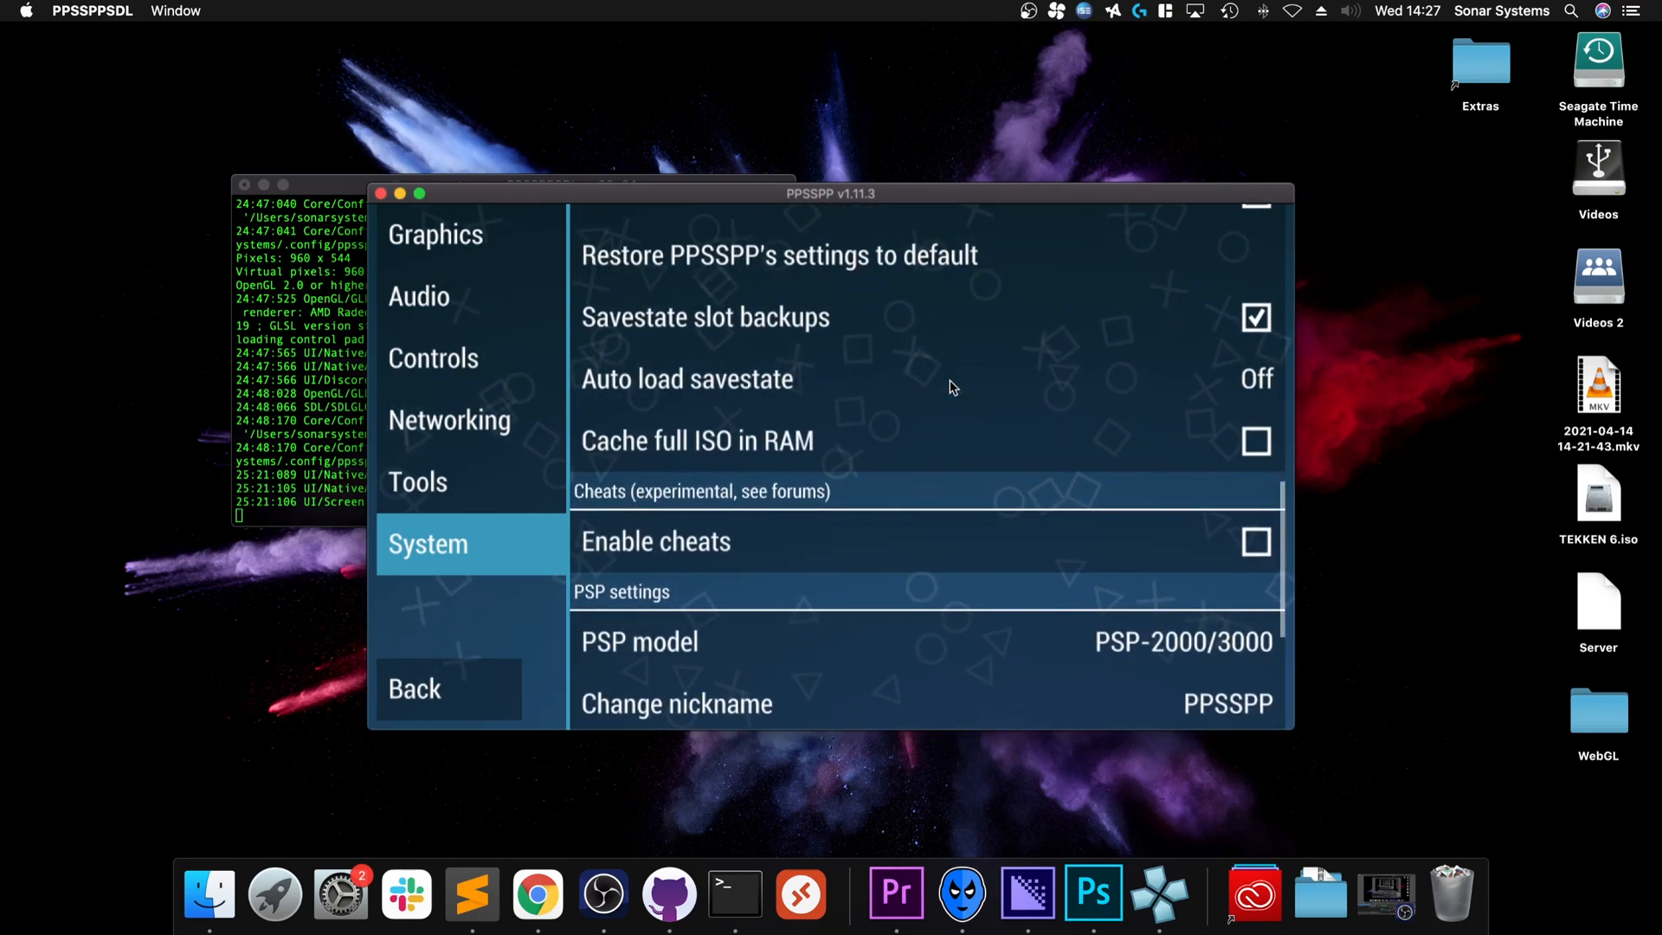
{"action": "scroll", "coordinate": [951, 386], "scroll_direction": "down", "scroll_amount": 4}
{"action": "scroll", "coordinate": [951, 385], "scroll_direction": "down", "scroll_amount": 2}
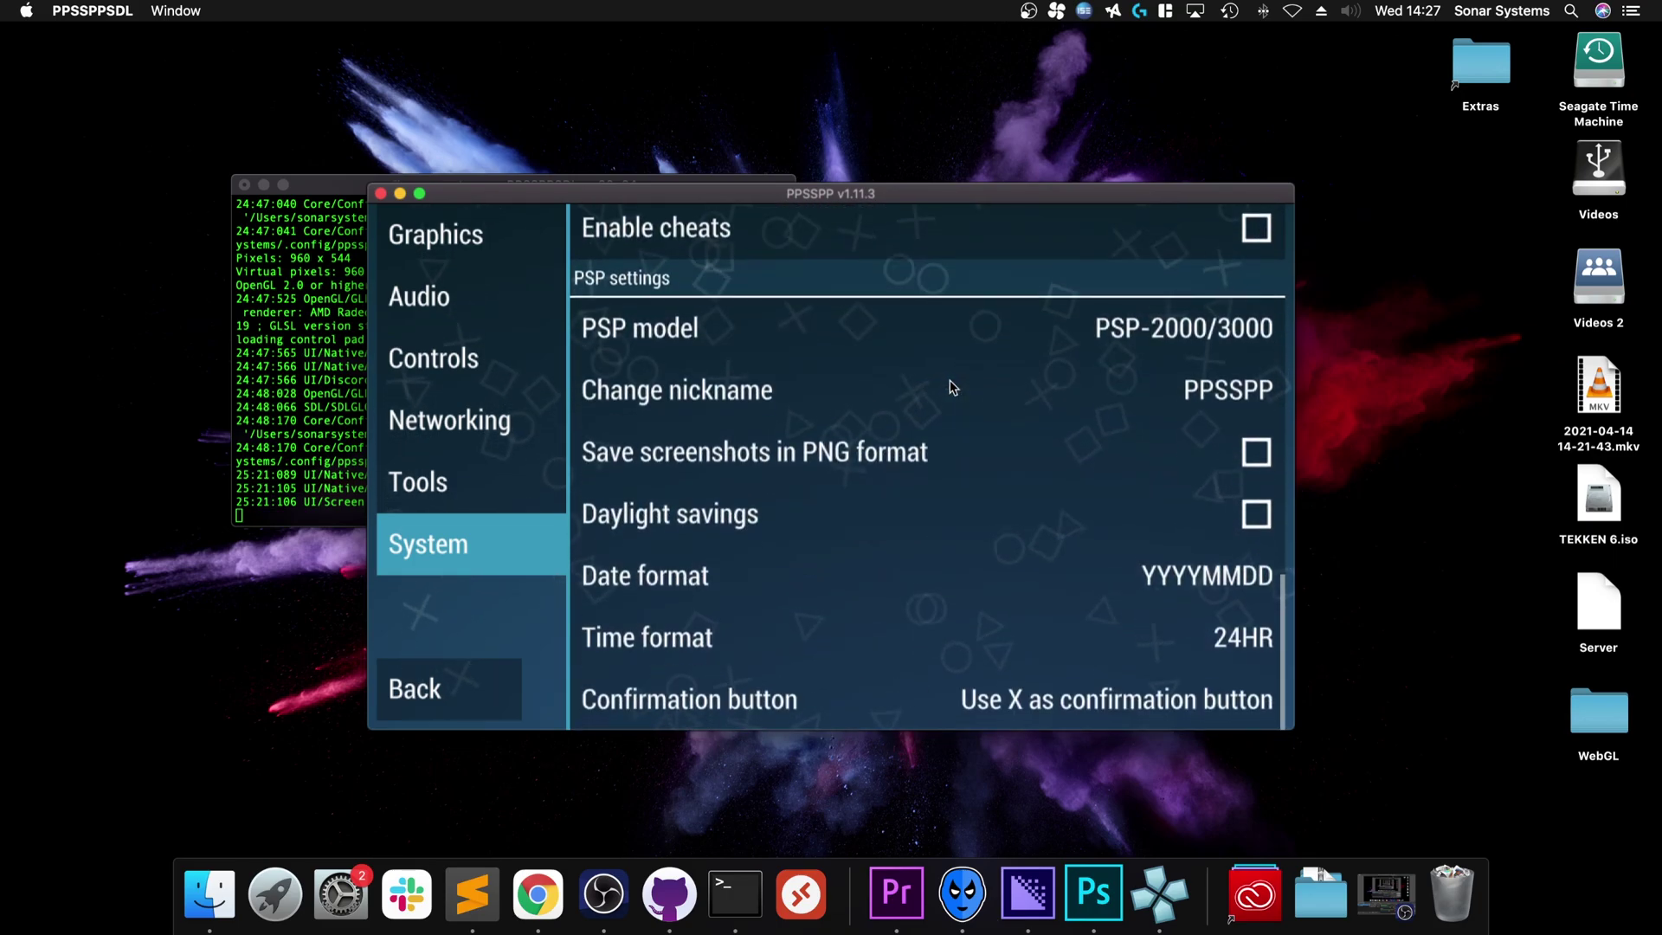
{"action": "left_click", "coordinate": [1131, 338]}
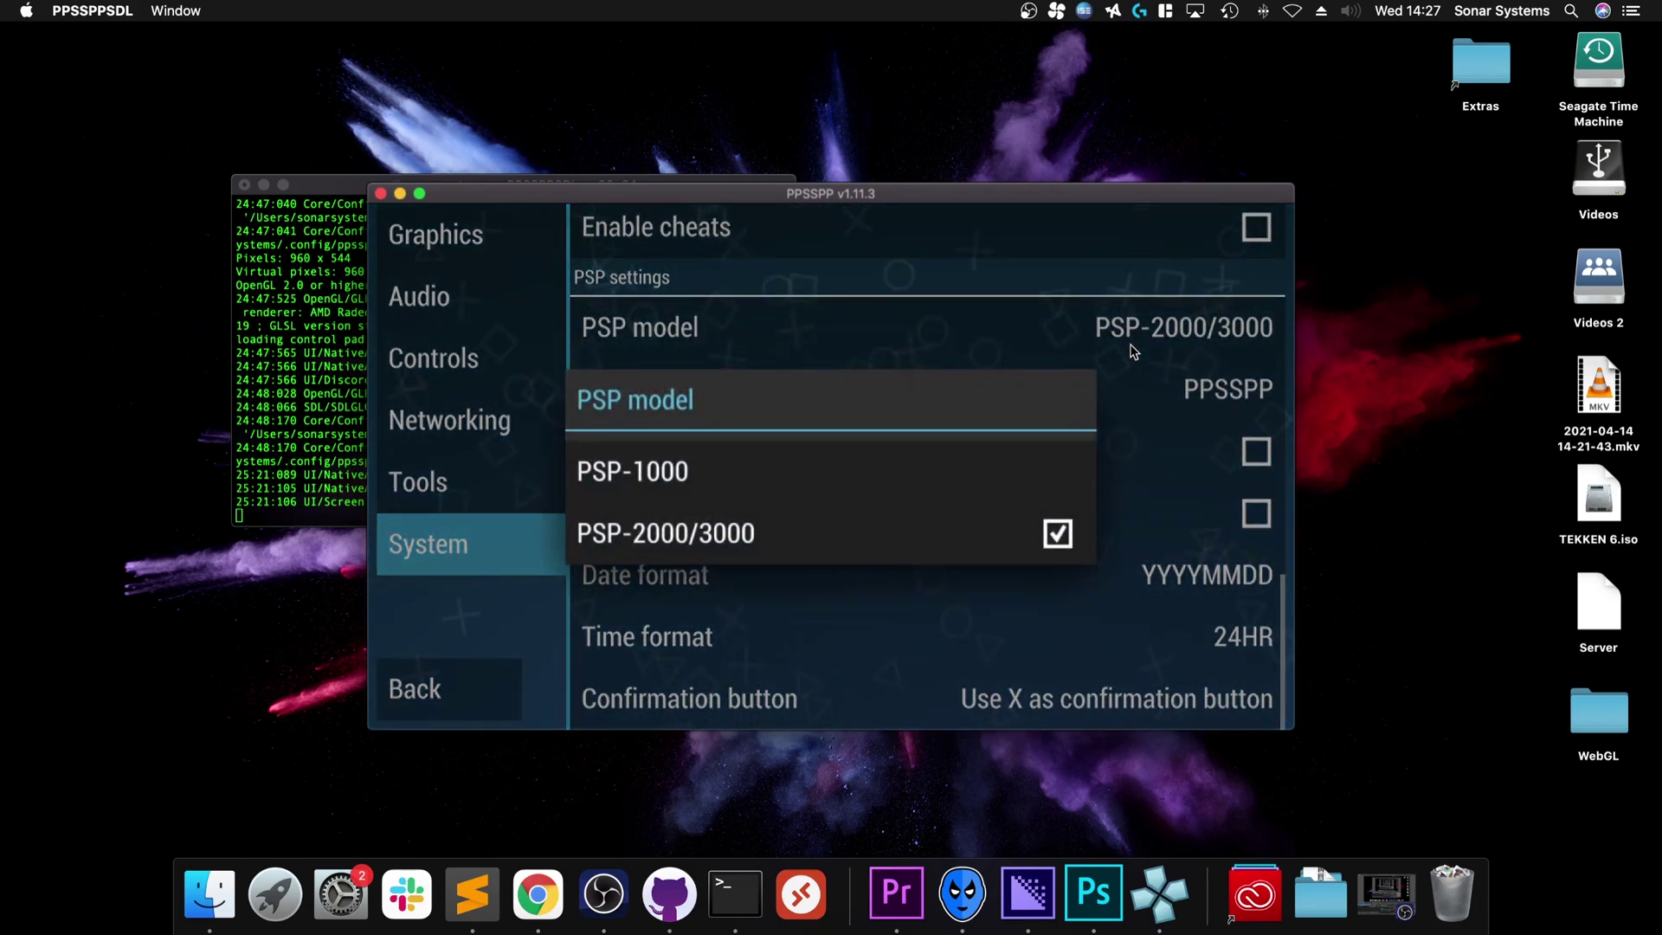
{"action": "left_click", "coordinate": [1134, 455]}
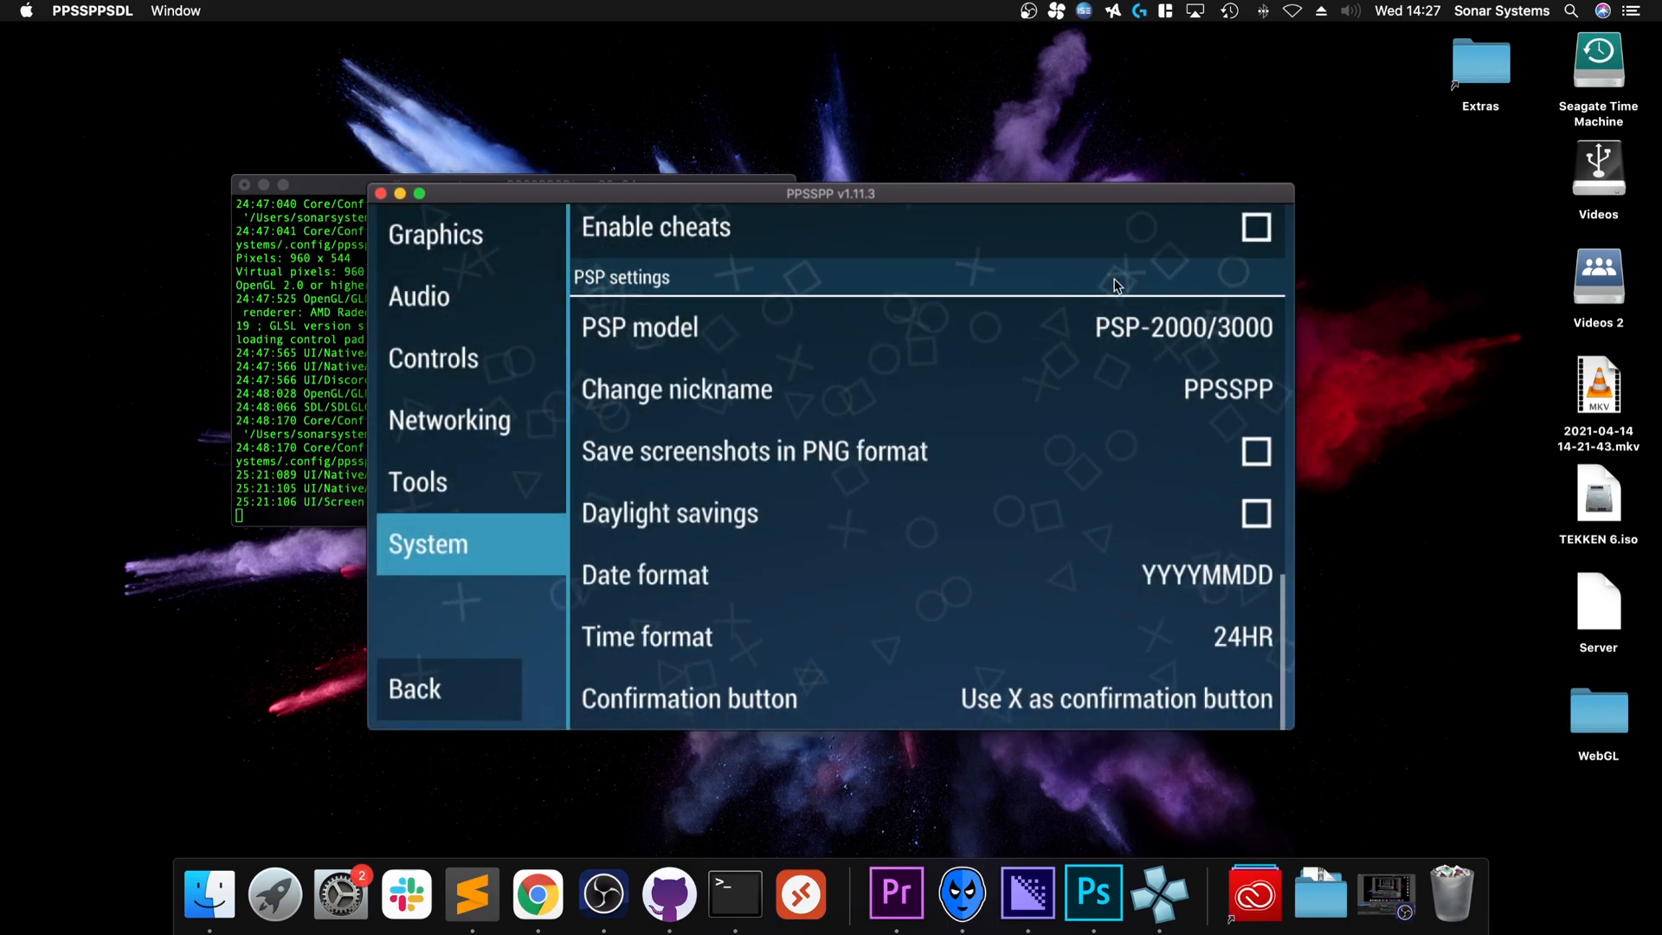
{"action": "key", "text": "Escape"}
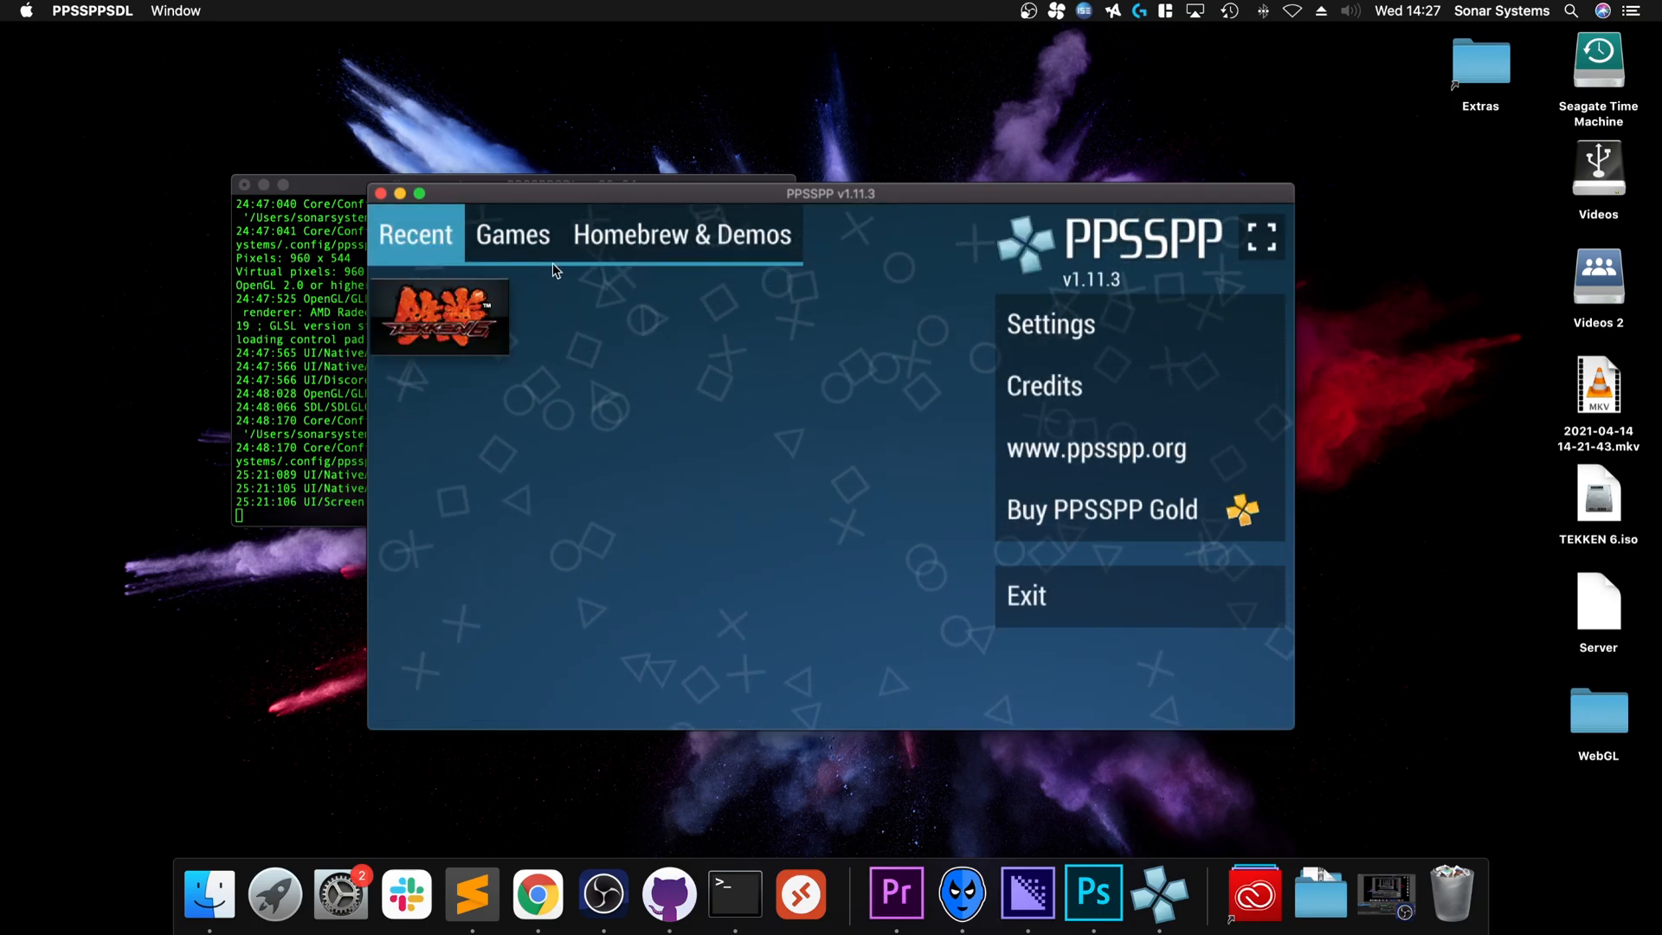
Browse the Games tab from the home folder into Desktop and launch TEKKEN 6
{"action": "left_click", "coordinate": [513, 237]}
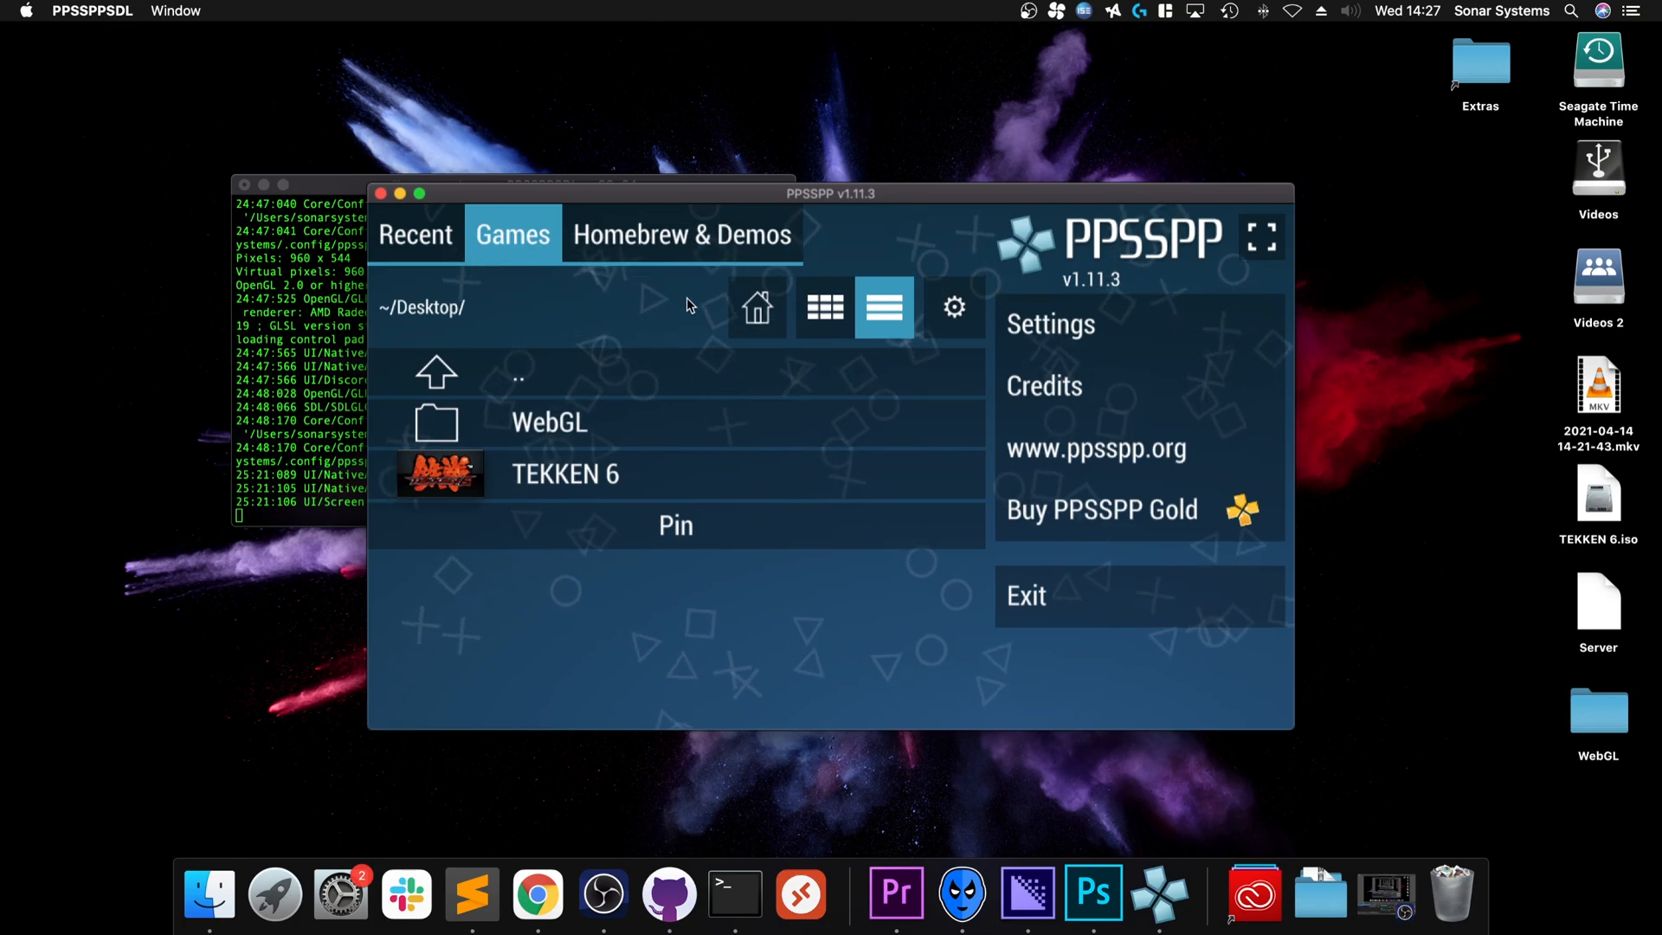
{"action": "left_click", "coordinate": [520, 380]}
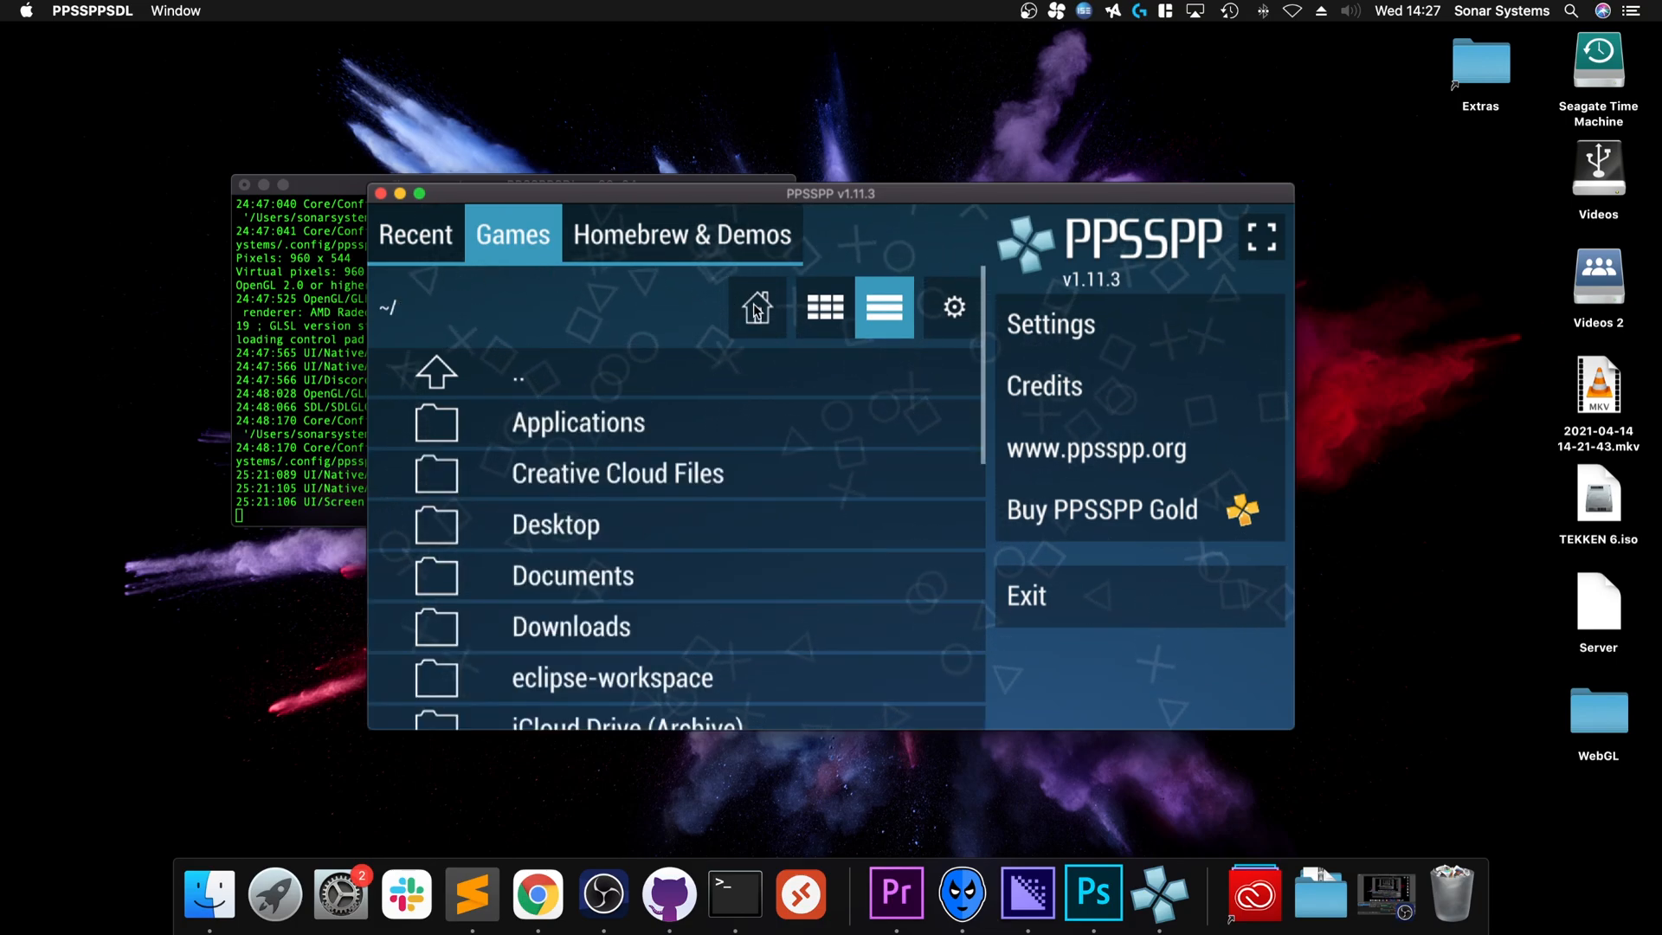
{"action": "left_click", "coordinate": [576, 527]}
{"action": "left_click", "coordinate": [581, 474]}
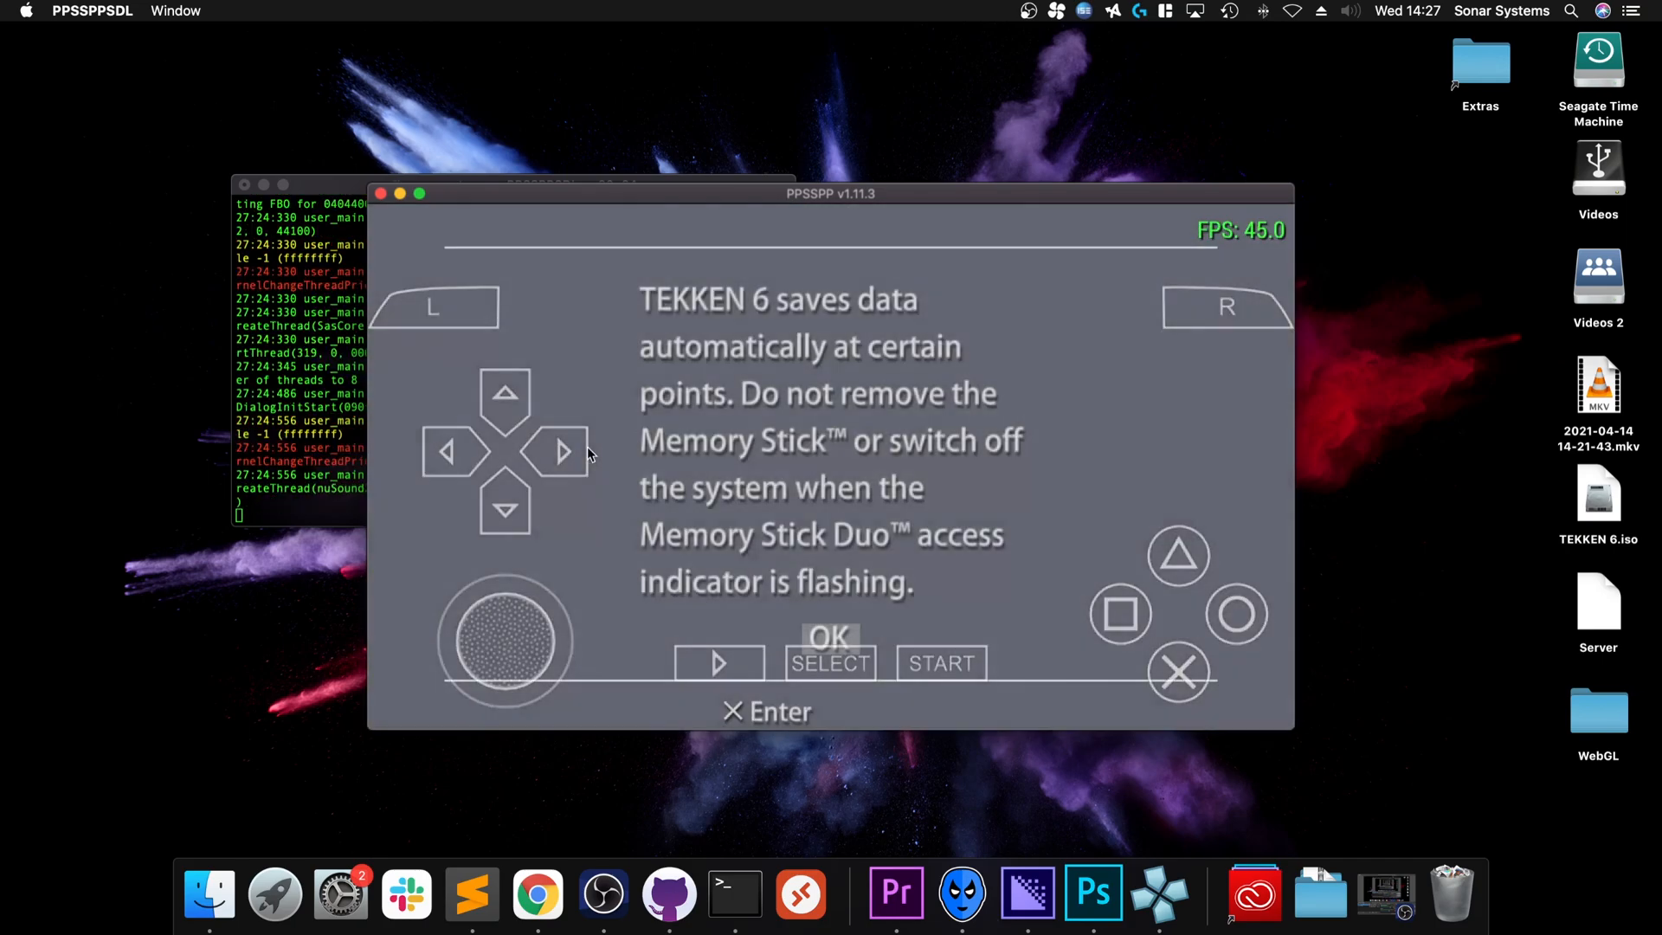
{"action": "mouse_move", "coordinate": [418, 193]}
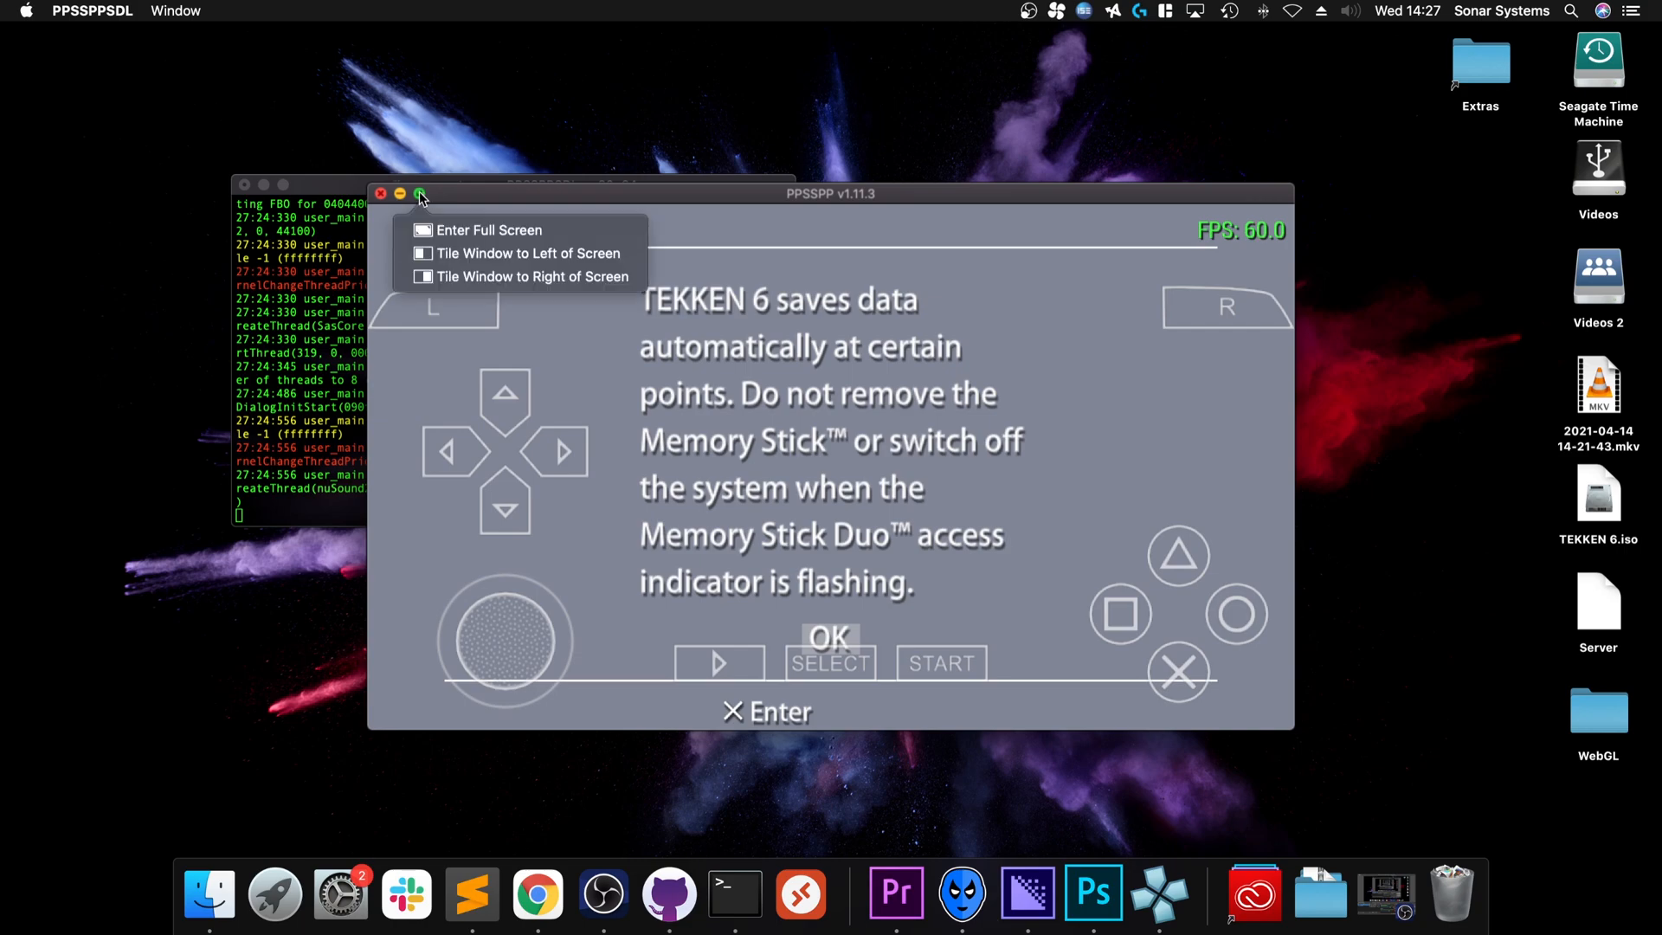
Refocus the emulator window, dismiss the save-data notice and choose Arcade Battle
{"action": "left_click", "coordinate": [1344, 788]}
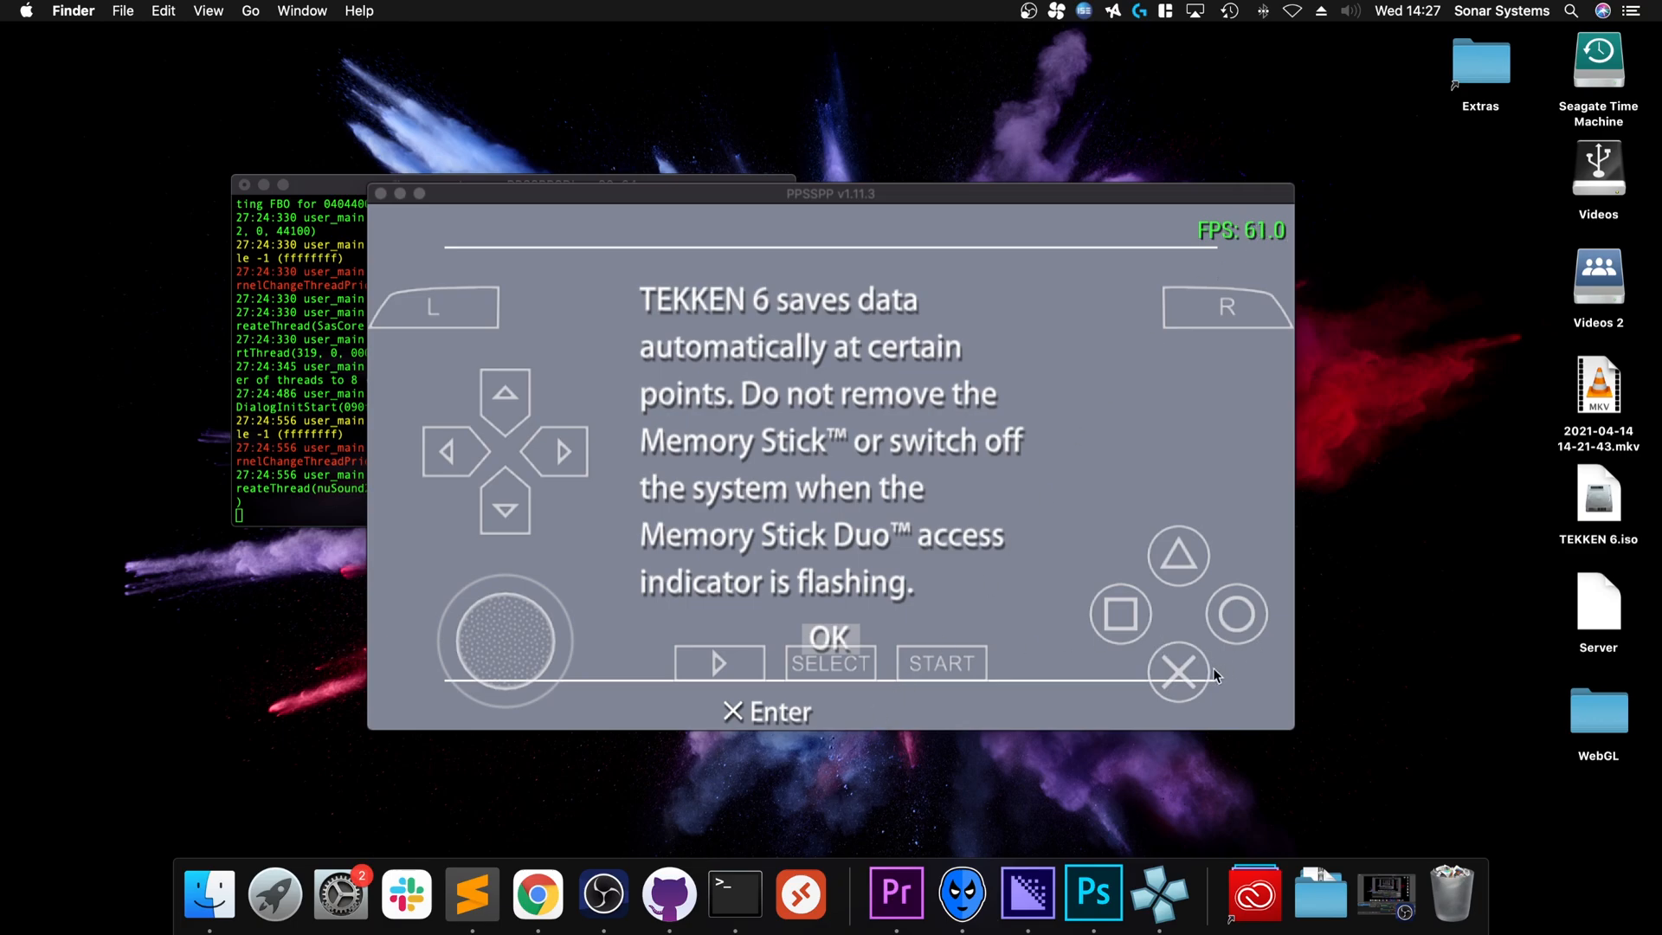
{"action": "left_click", "coordinate": [1189, 673]}
{"action": "left_click", "coordinate": [1179, 671]}
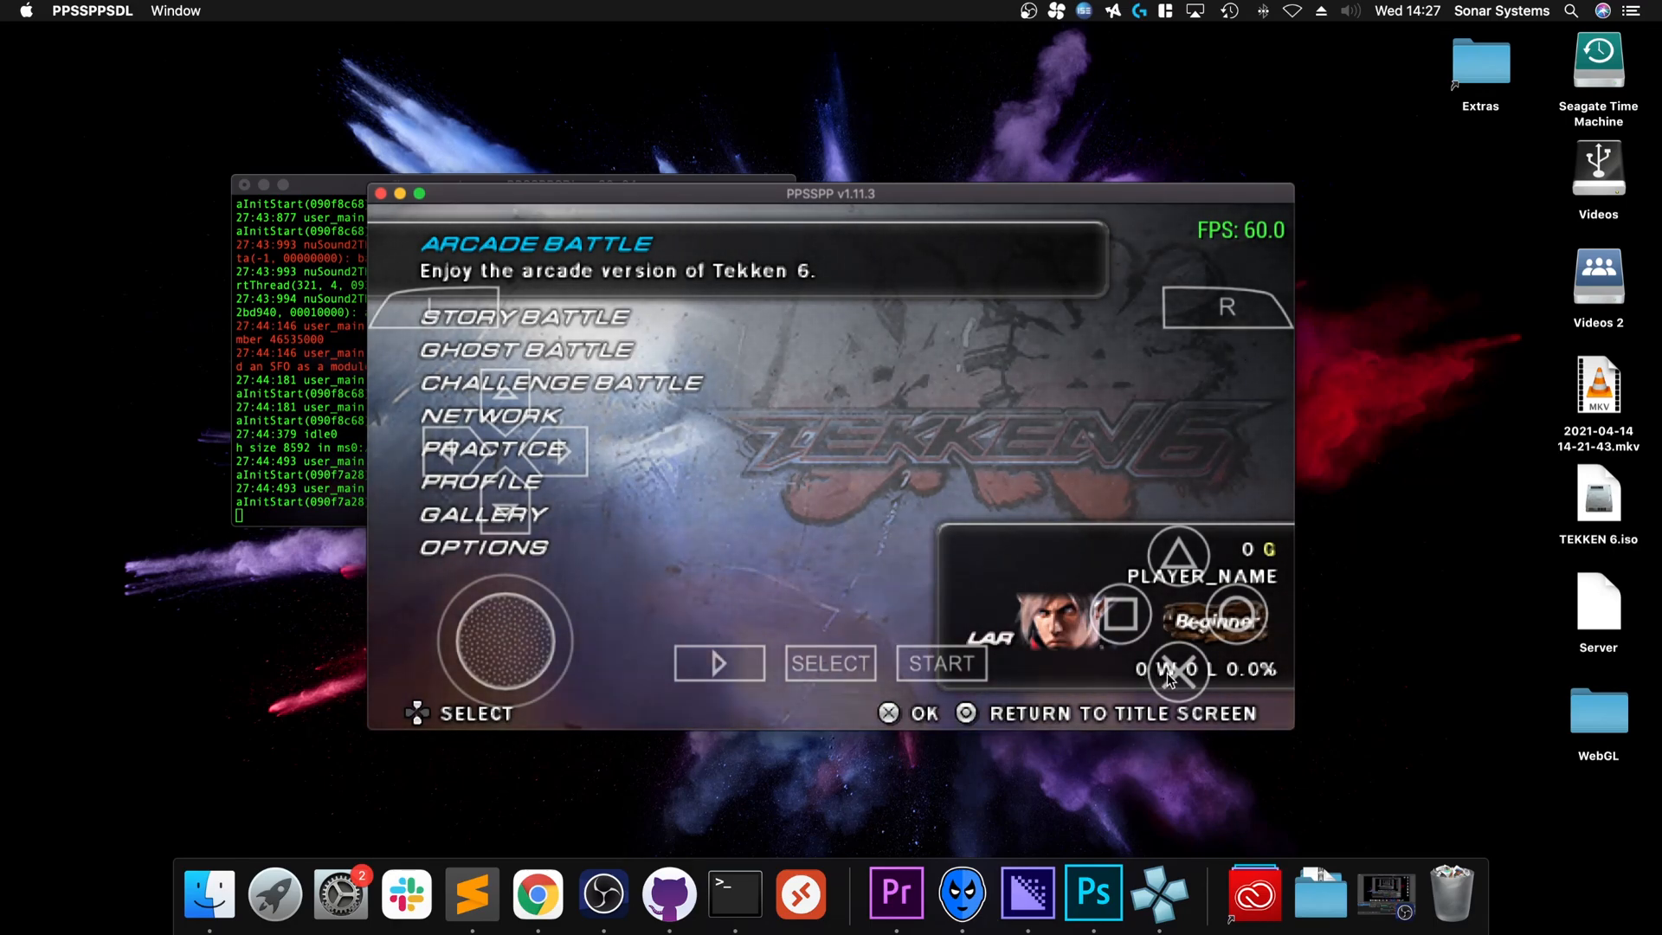
{"action": "left_click", "coordinate": [1168, 672]}
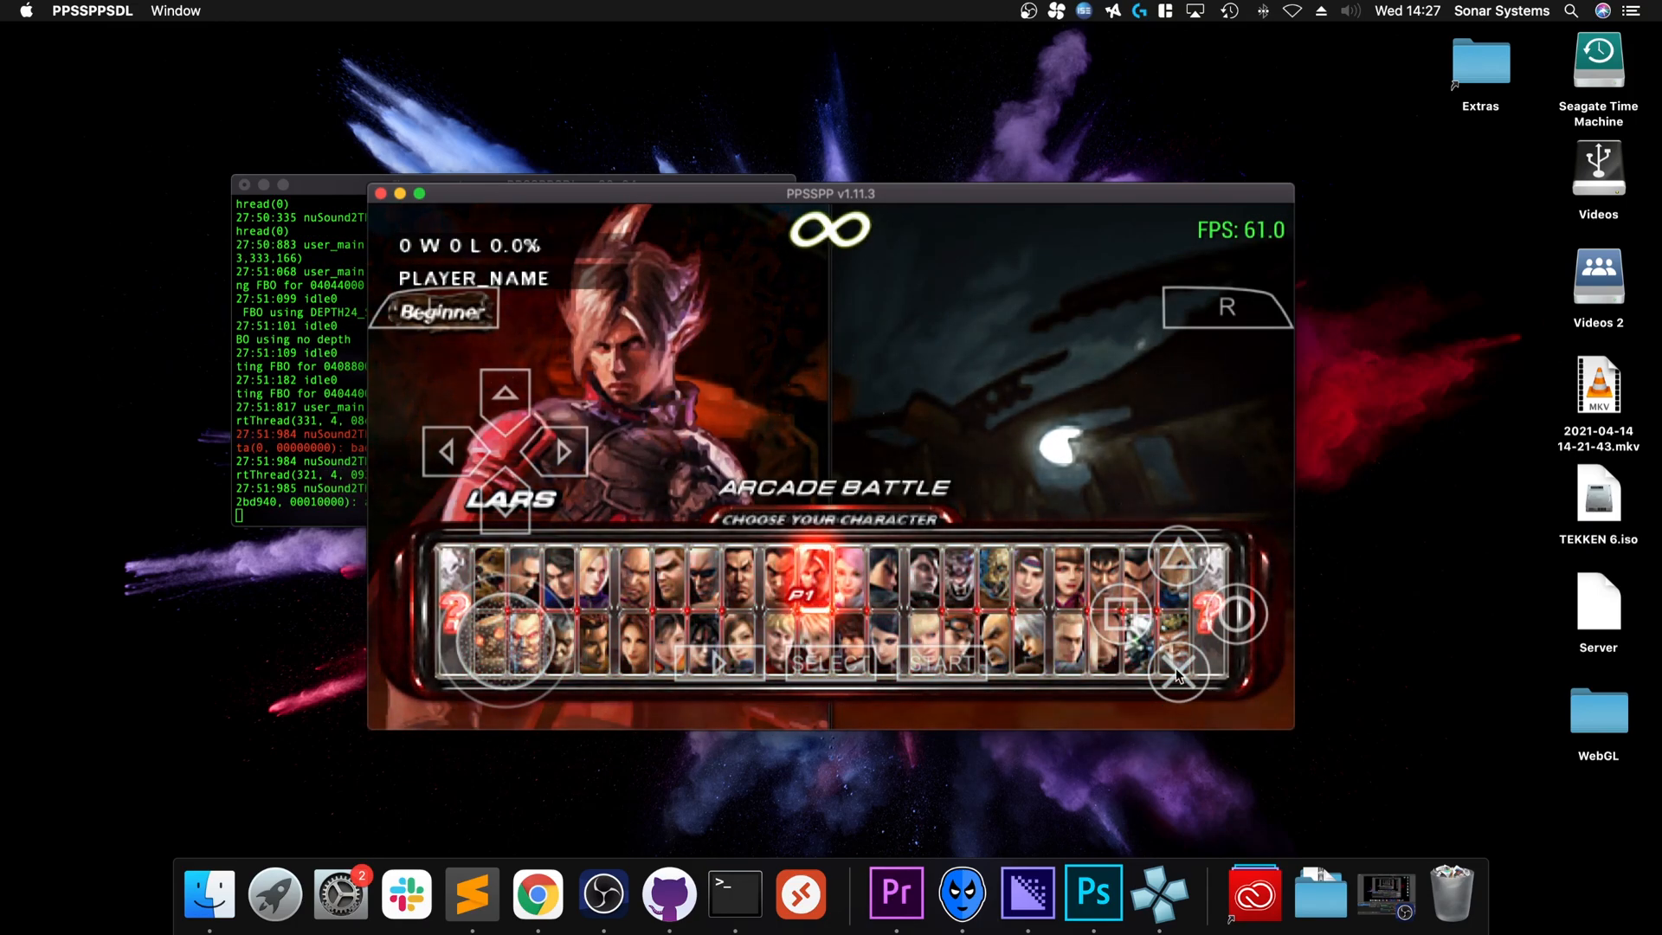
Confirm the fighter, beat Bob with keyboard attacks, then pause to show the save-state slots
{"action": "left_click", "coordinate": [1170, 675]}
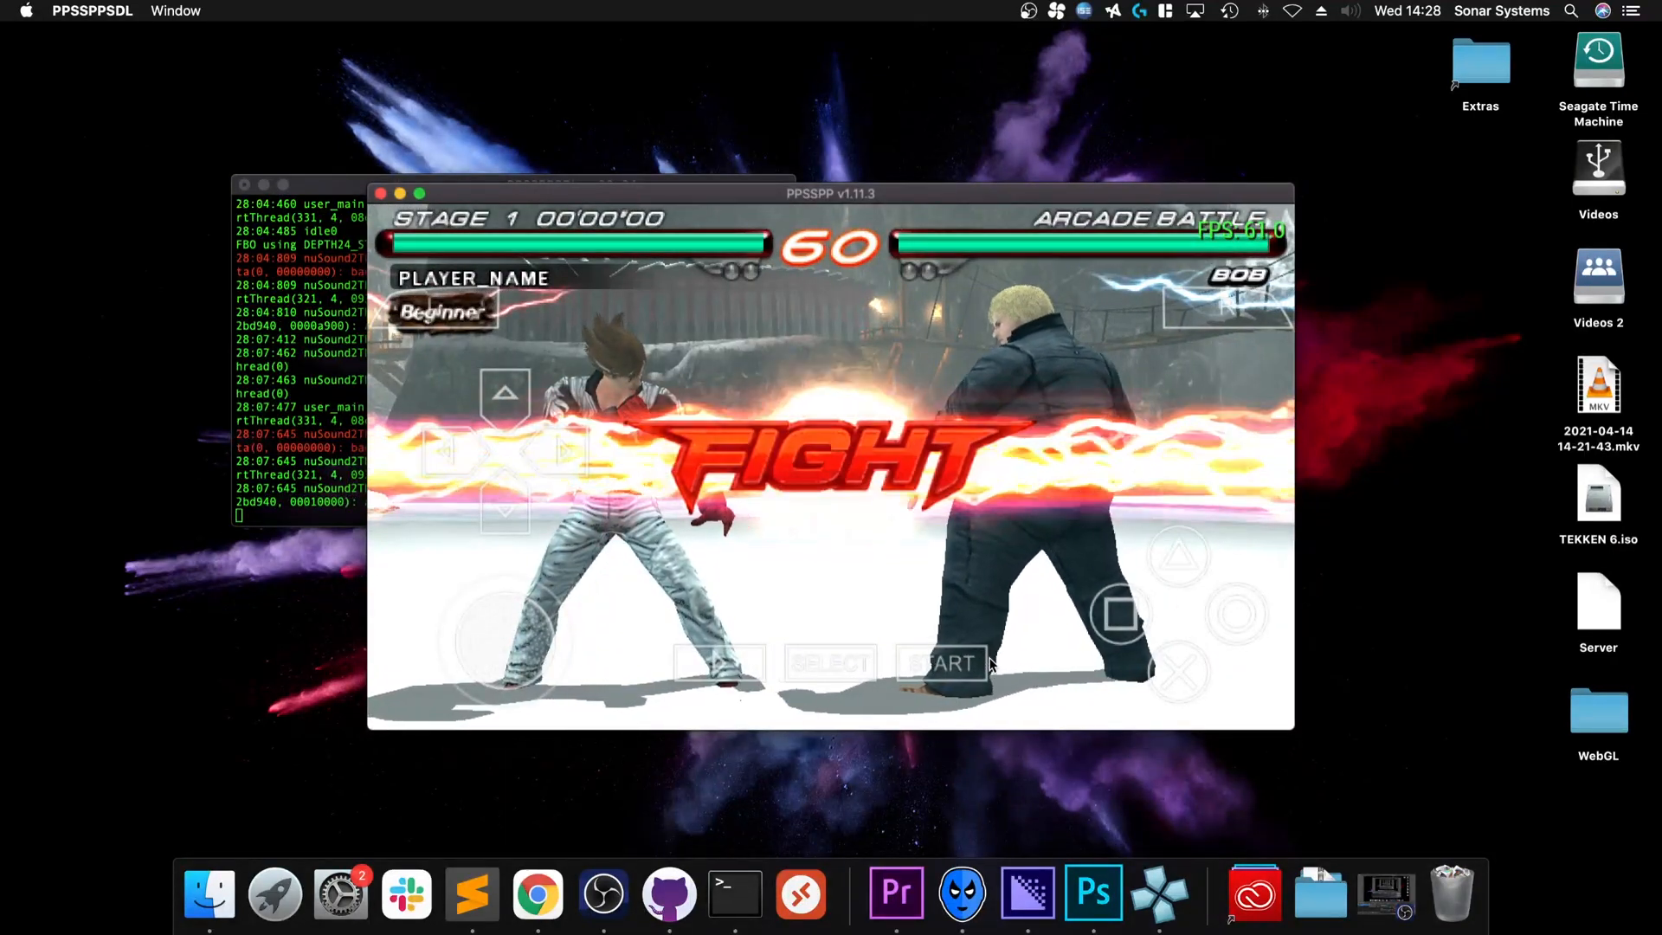
{"action": "key", "text": "a"}
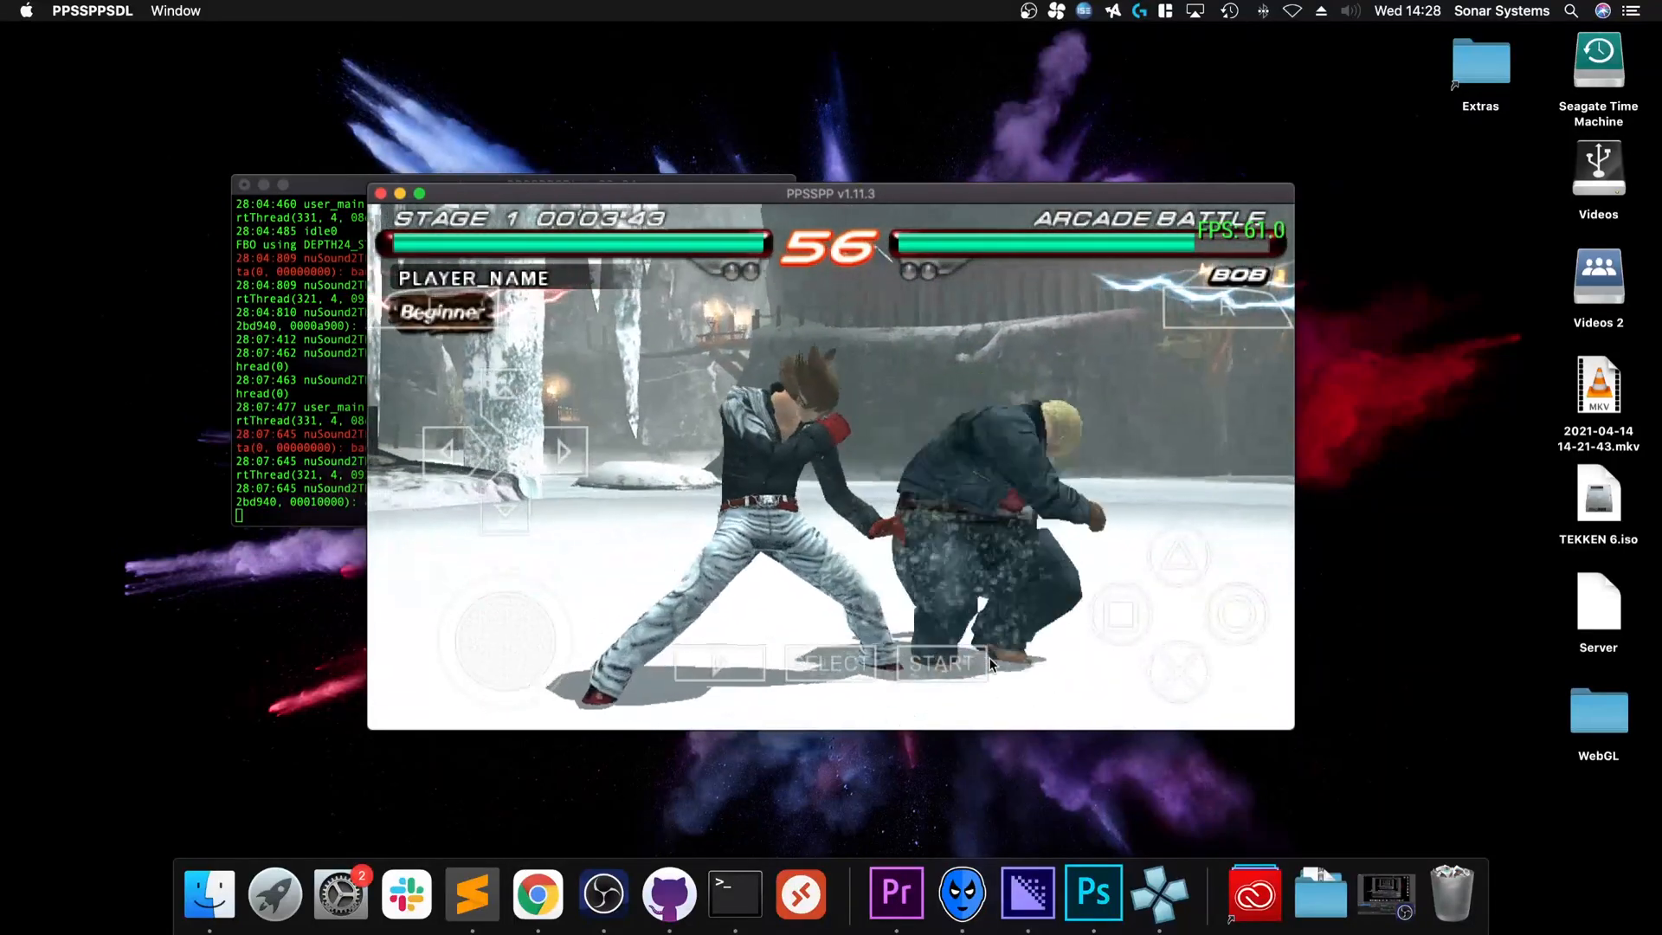
{"action": "key", "text": "a"}
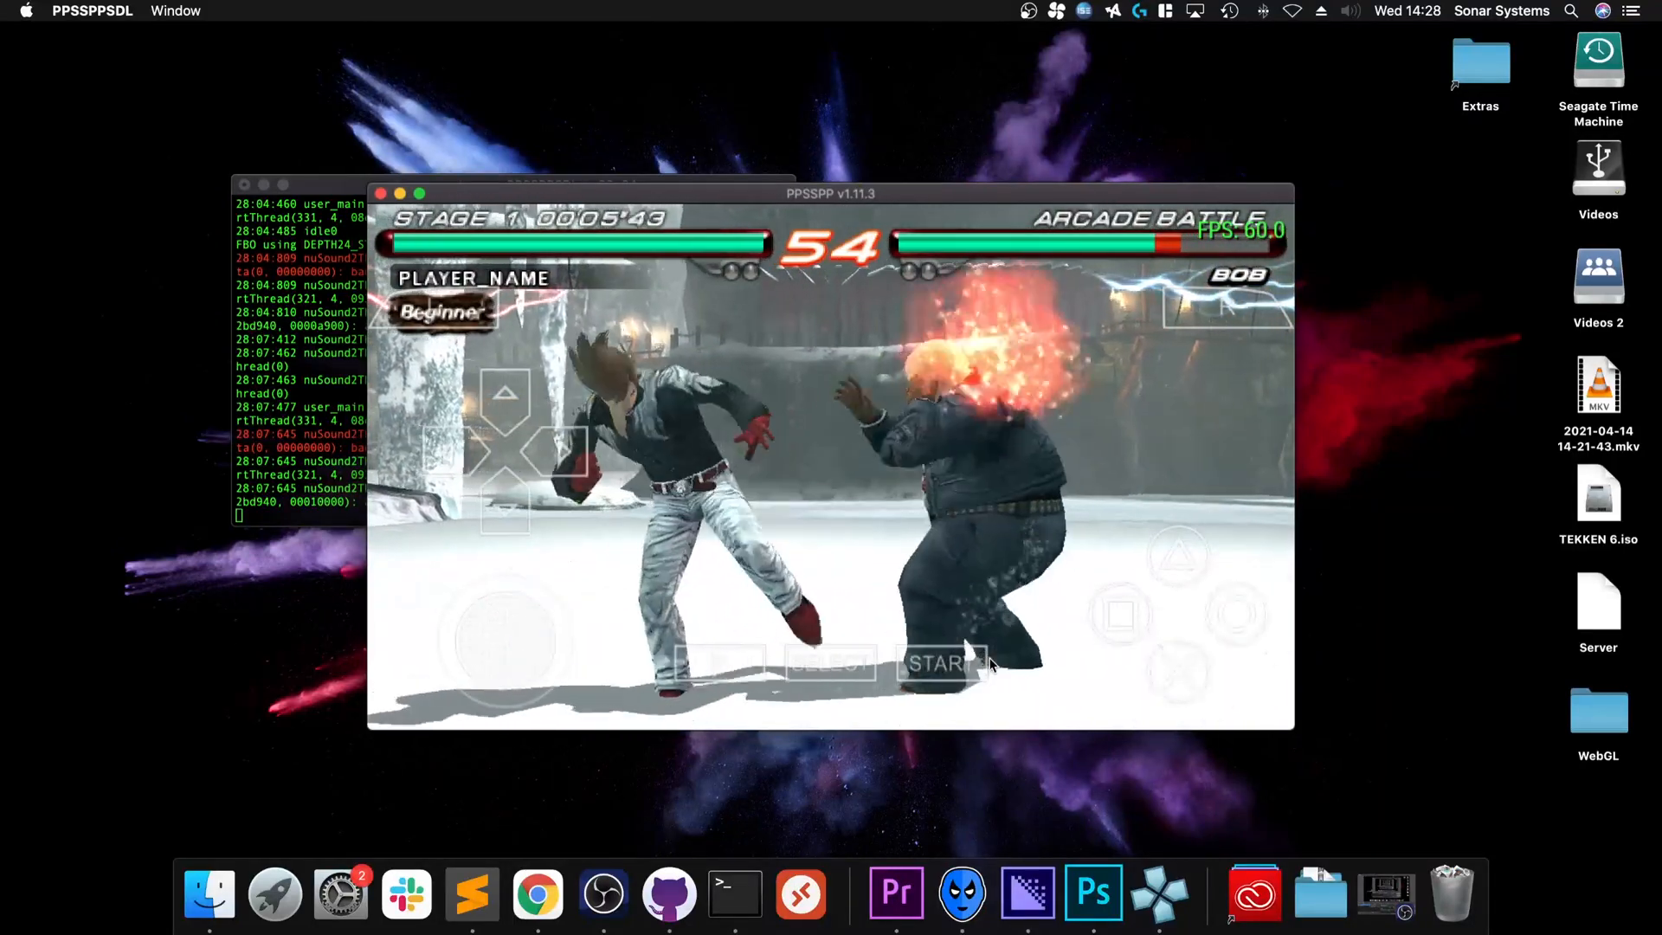
{"action": "key", "text": "a"}
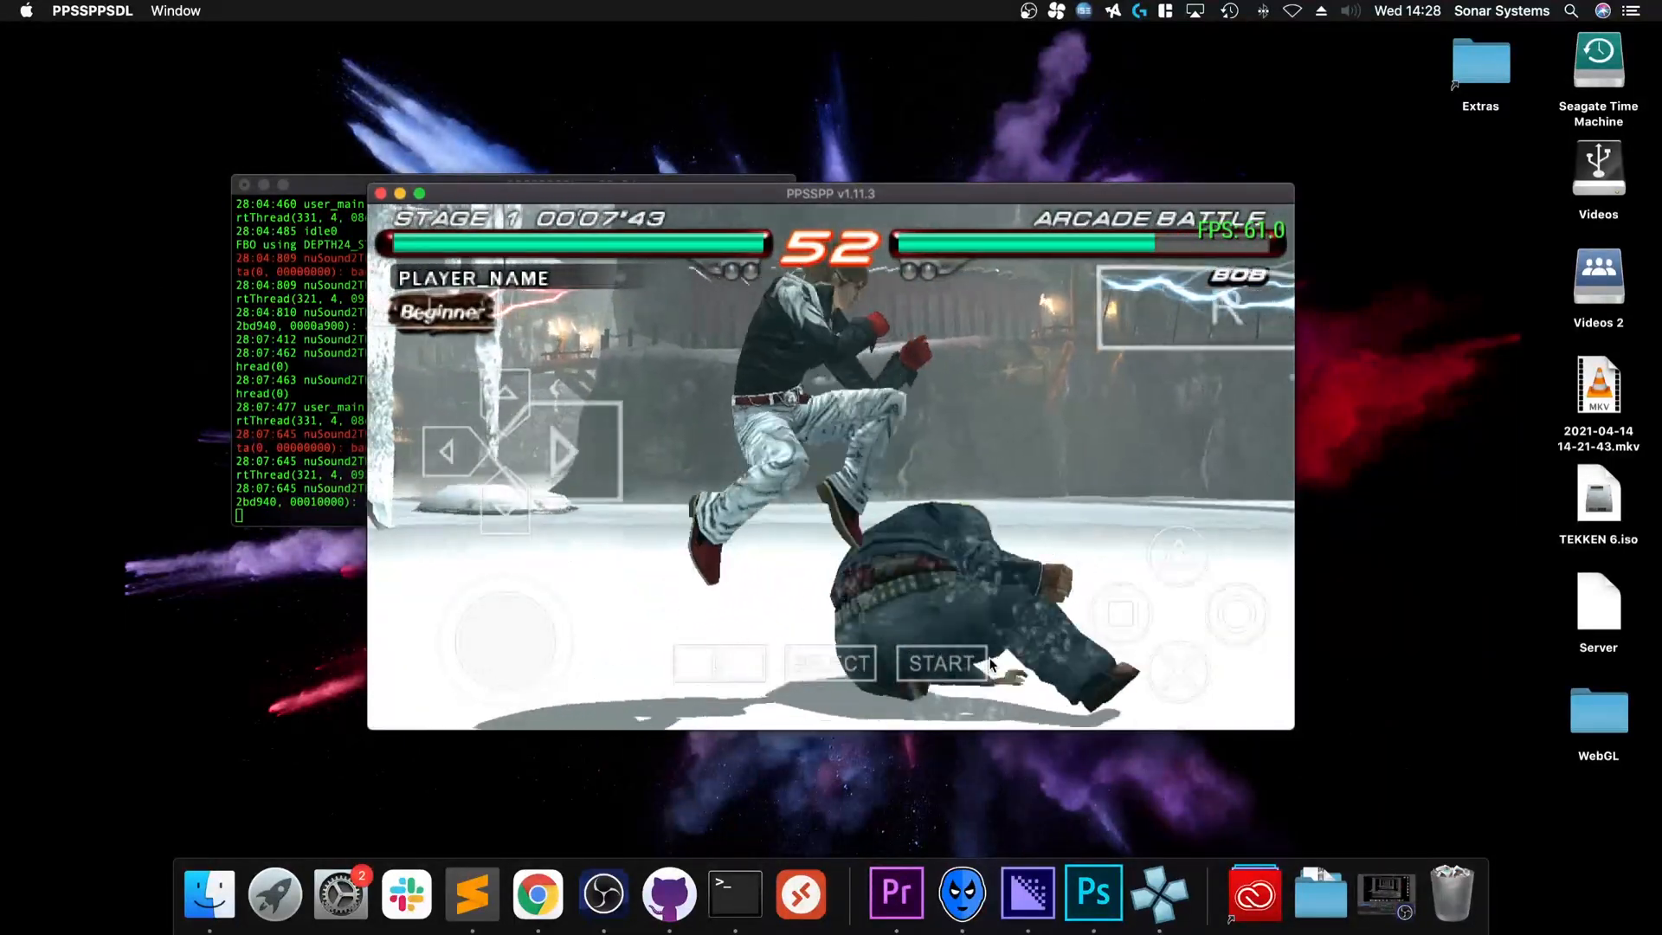
{"action": "key", "text": "a"}
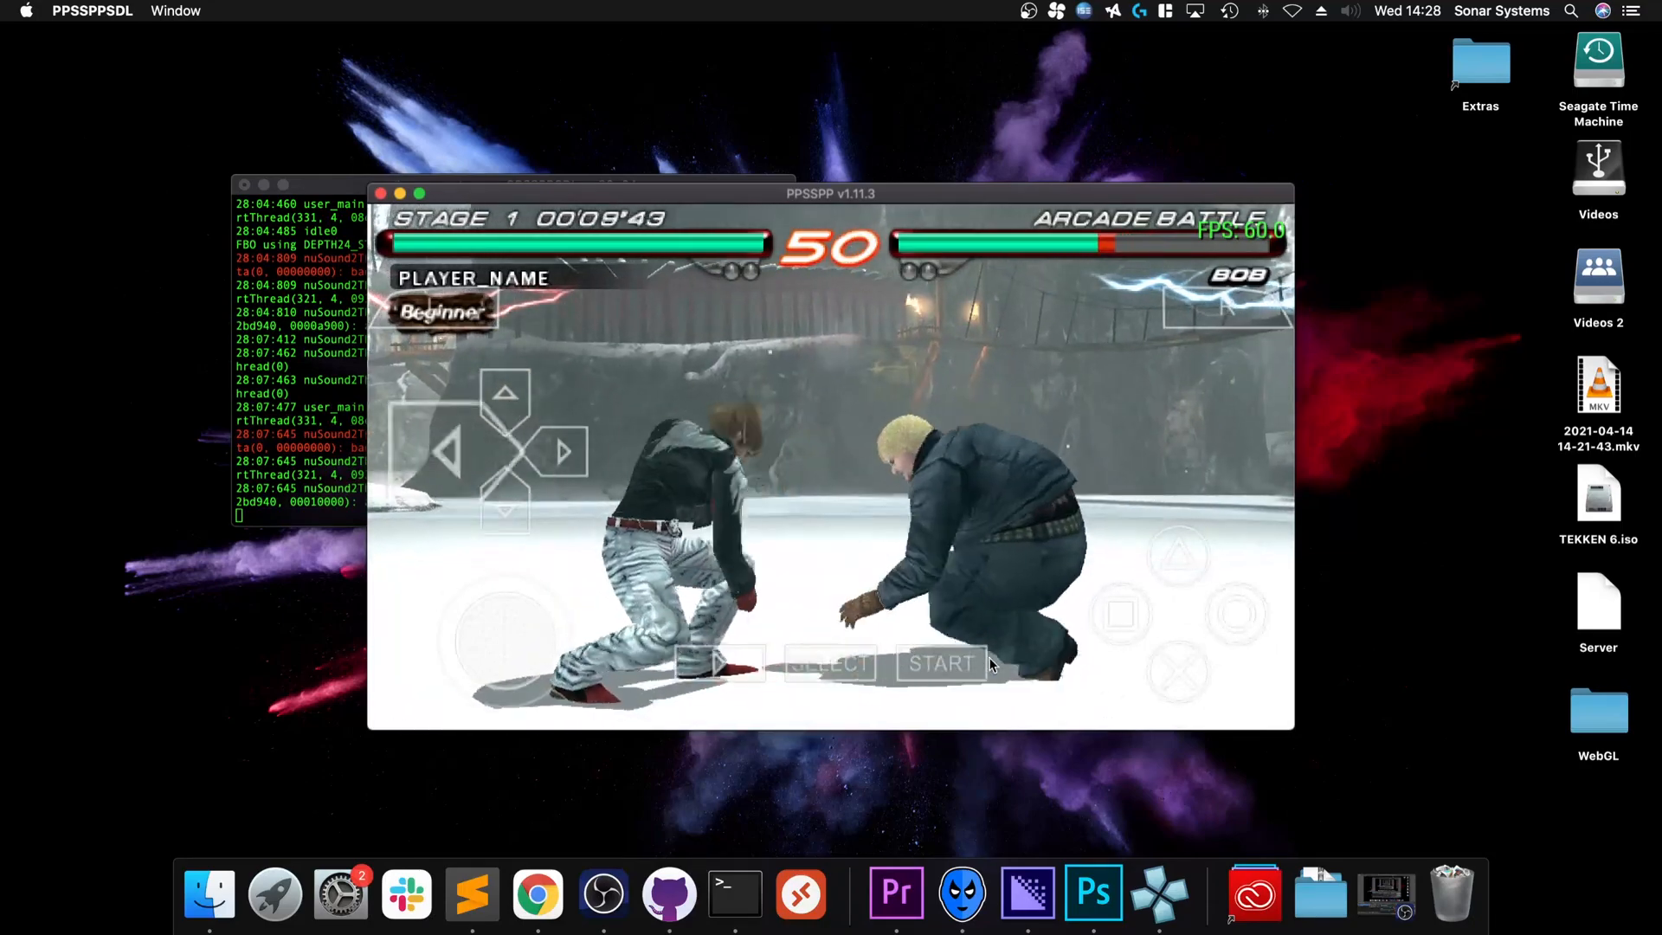
{"action": "key", "text": "a"}
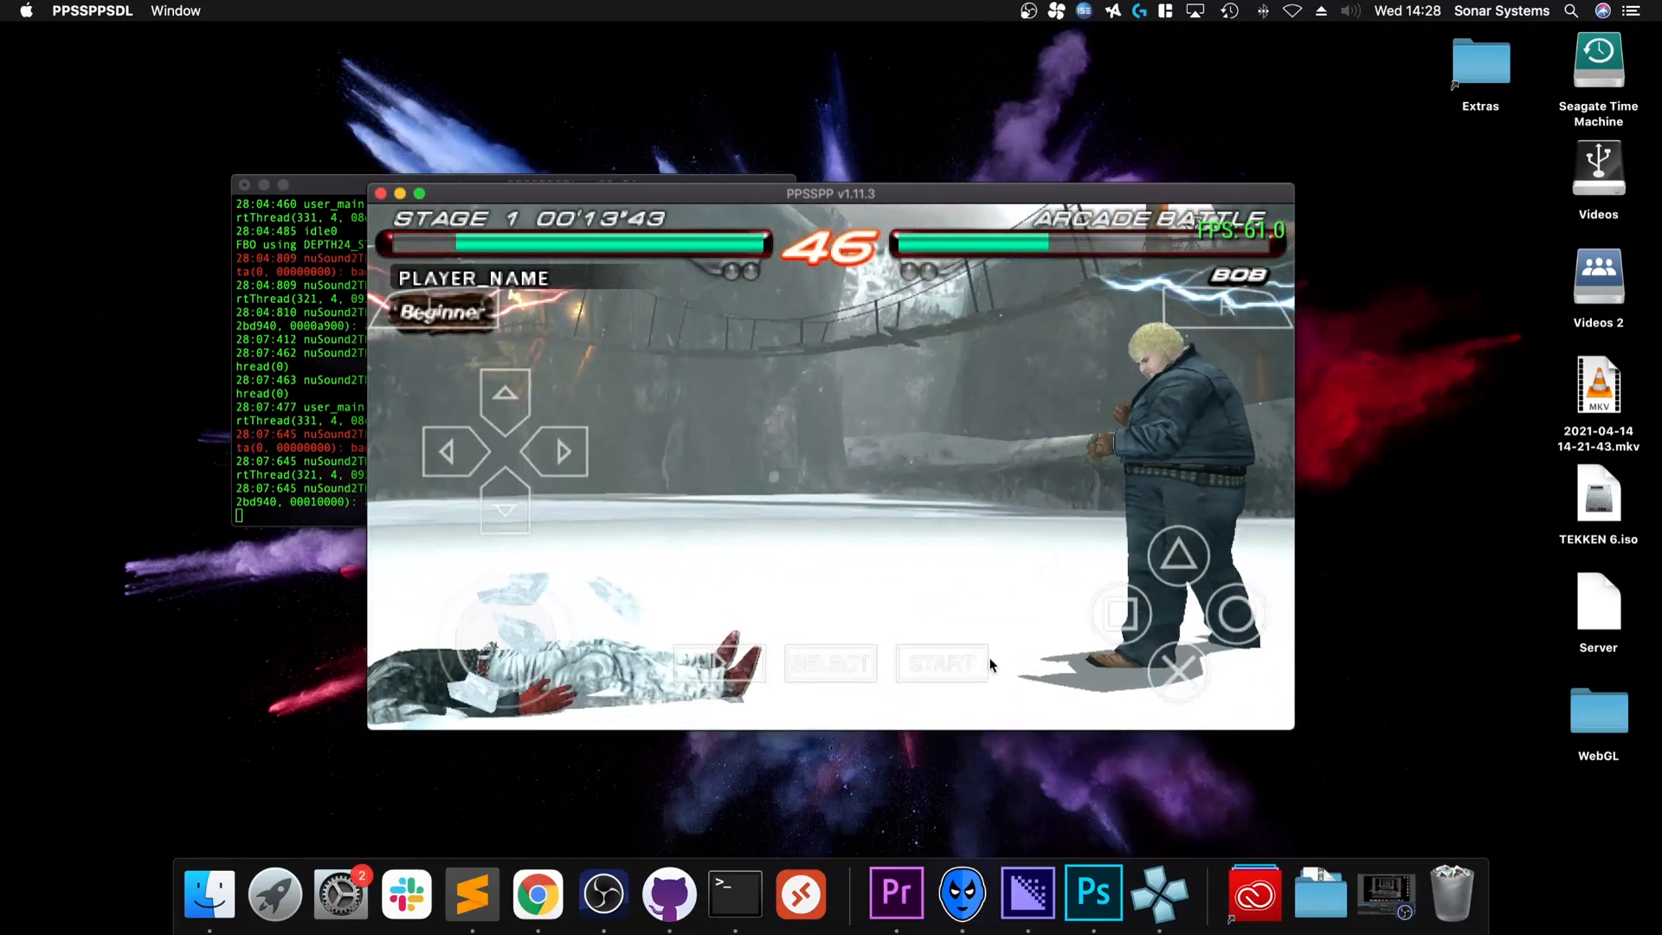
{"action": "key", "text": "l"}
{"action": "key", "text": "a"}
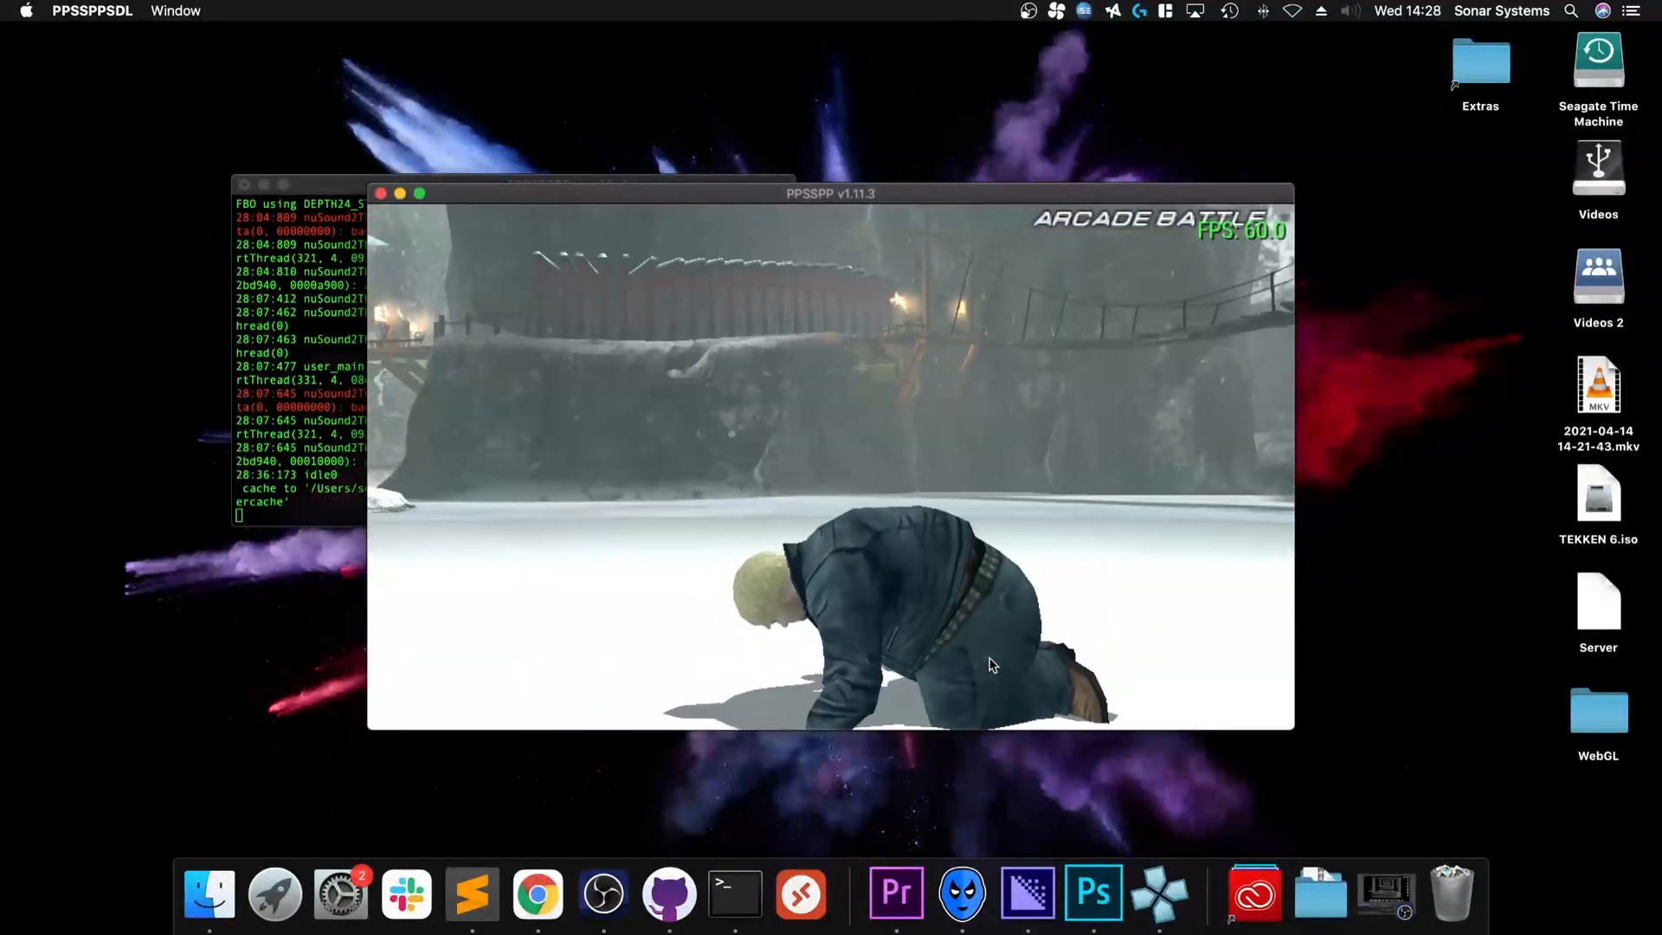
{"action": "key", "text": "Escape"}
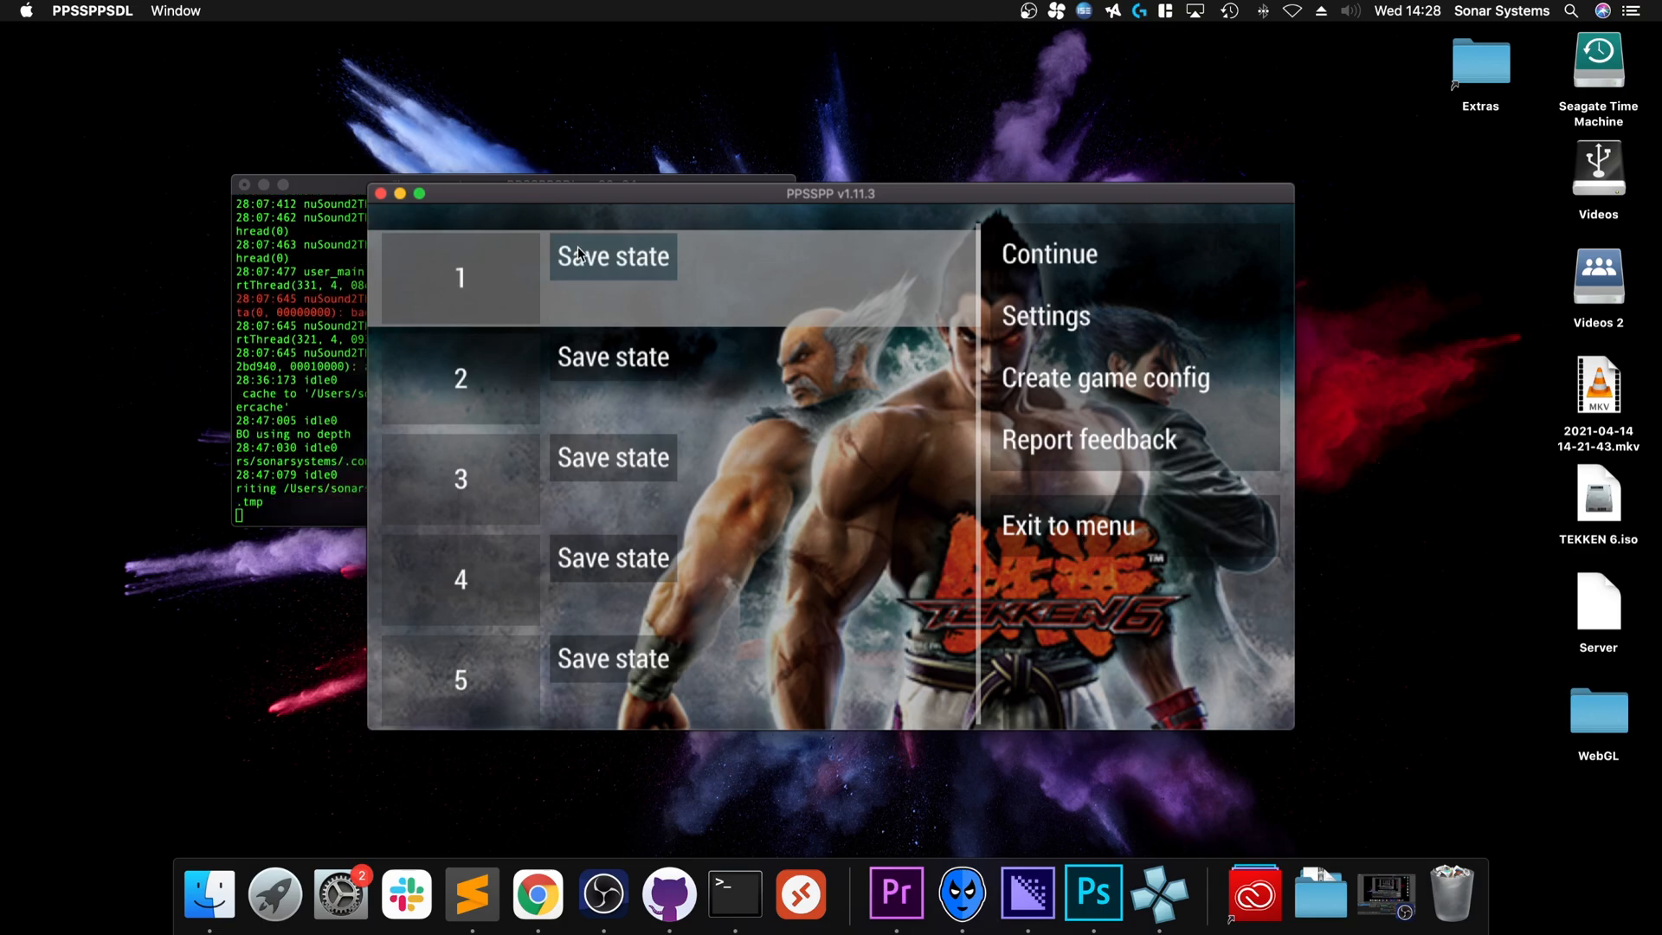
Write the match to save-state slot 1 and exit the game to the emulator's main menu
{"action": "left_click", "coordinate": [613, 256]}
{"action": "key", "text": "Escape"}
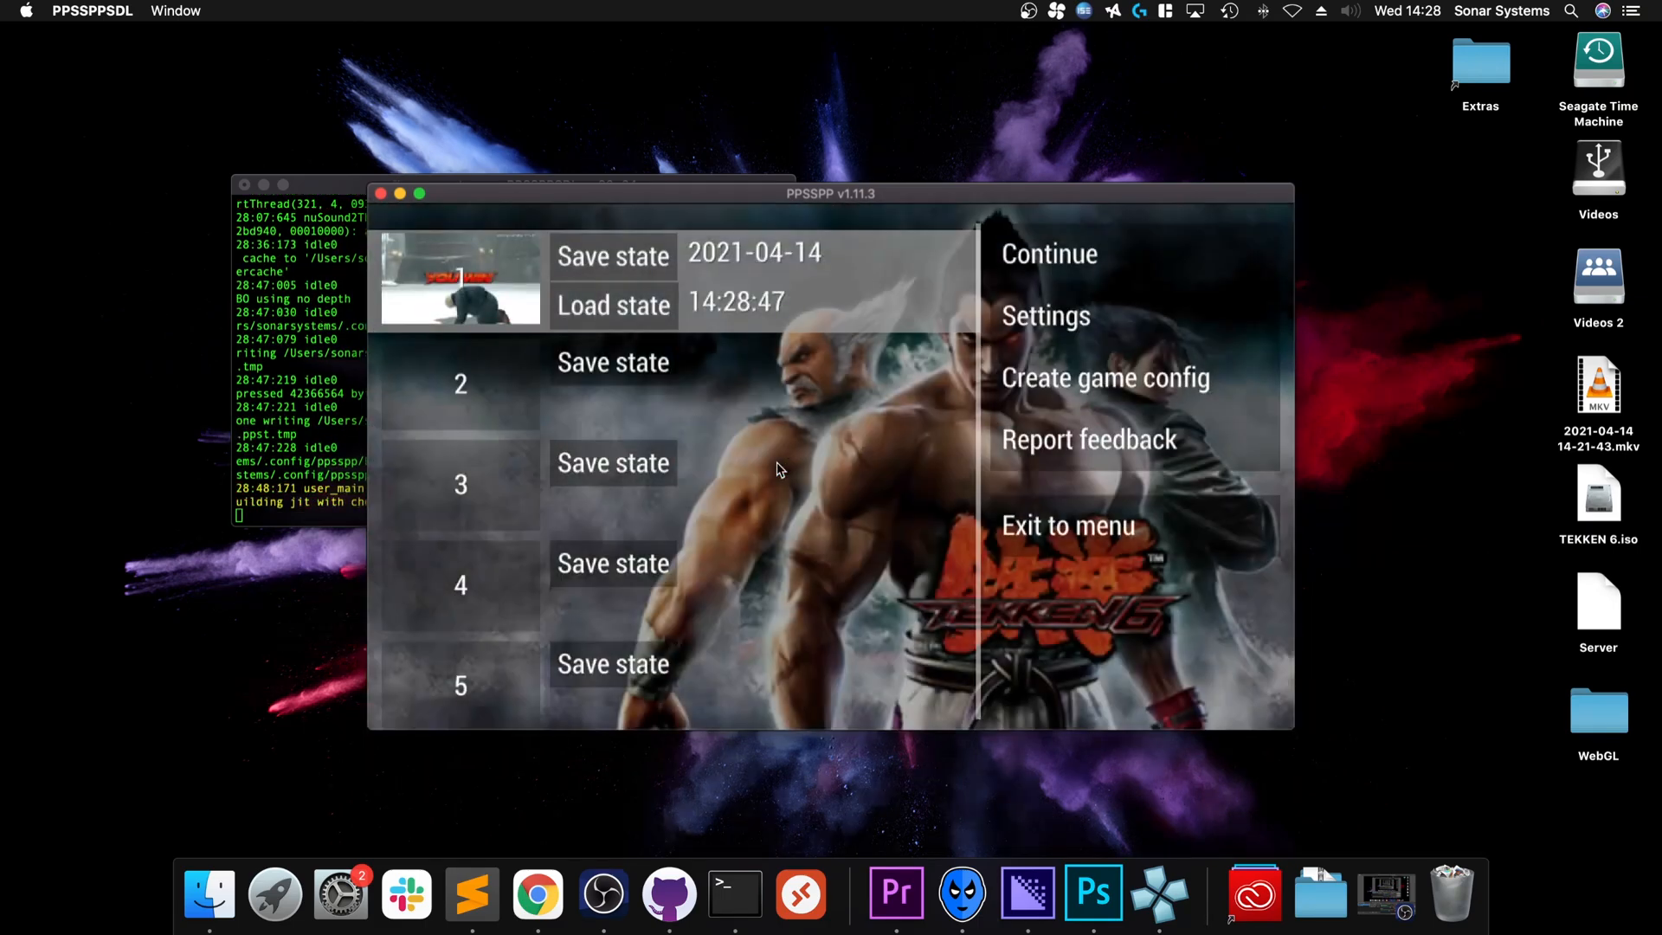
{"action": "left_click", "coordinate": [1059, 524]}
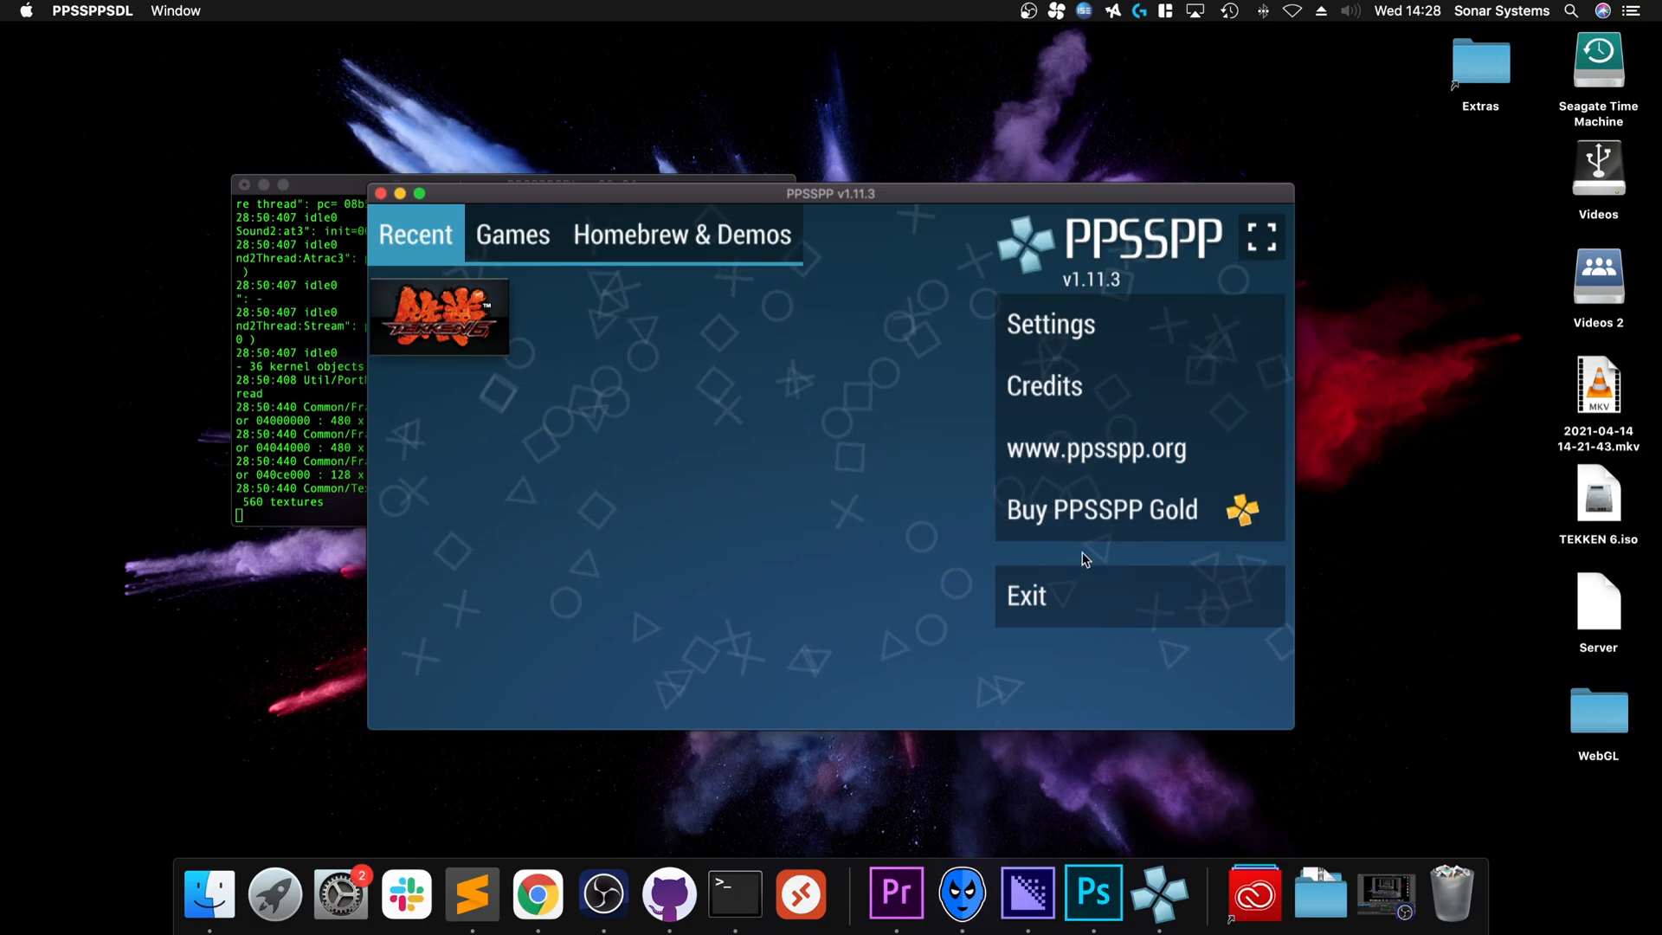
Relaunch TEKKEN 6 from Recent and load the slot 1 save state, then pause again
{"action": "left_click", "coordinate": [425, 301]}
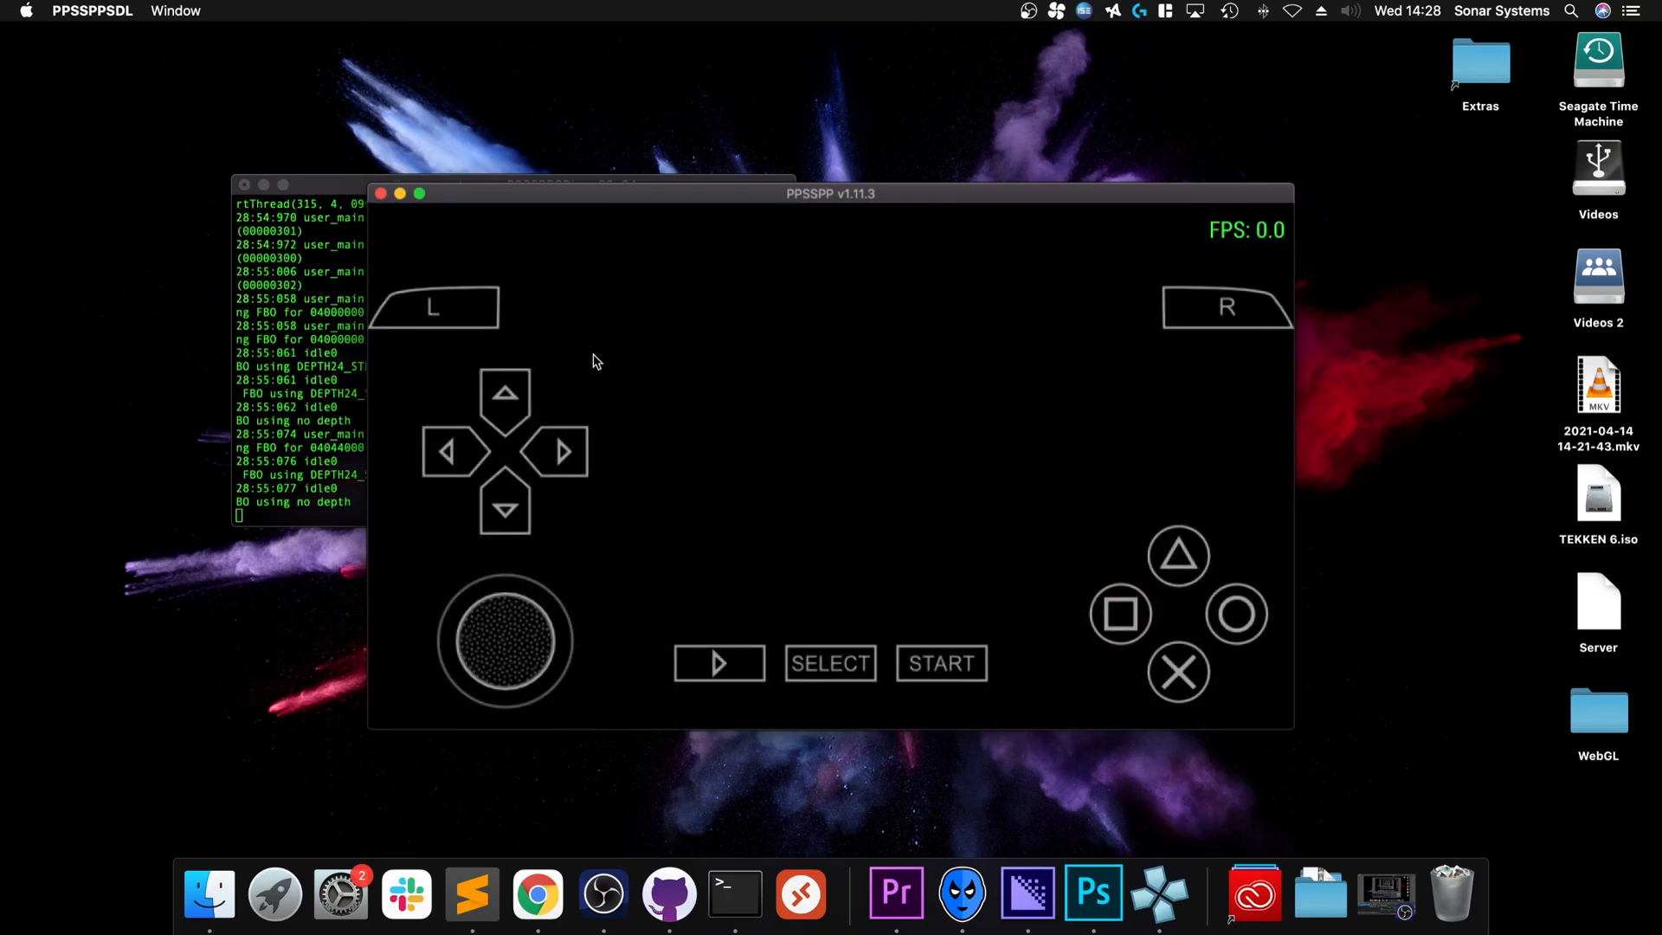
{"action": "key", "text": "Escape"}
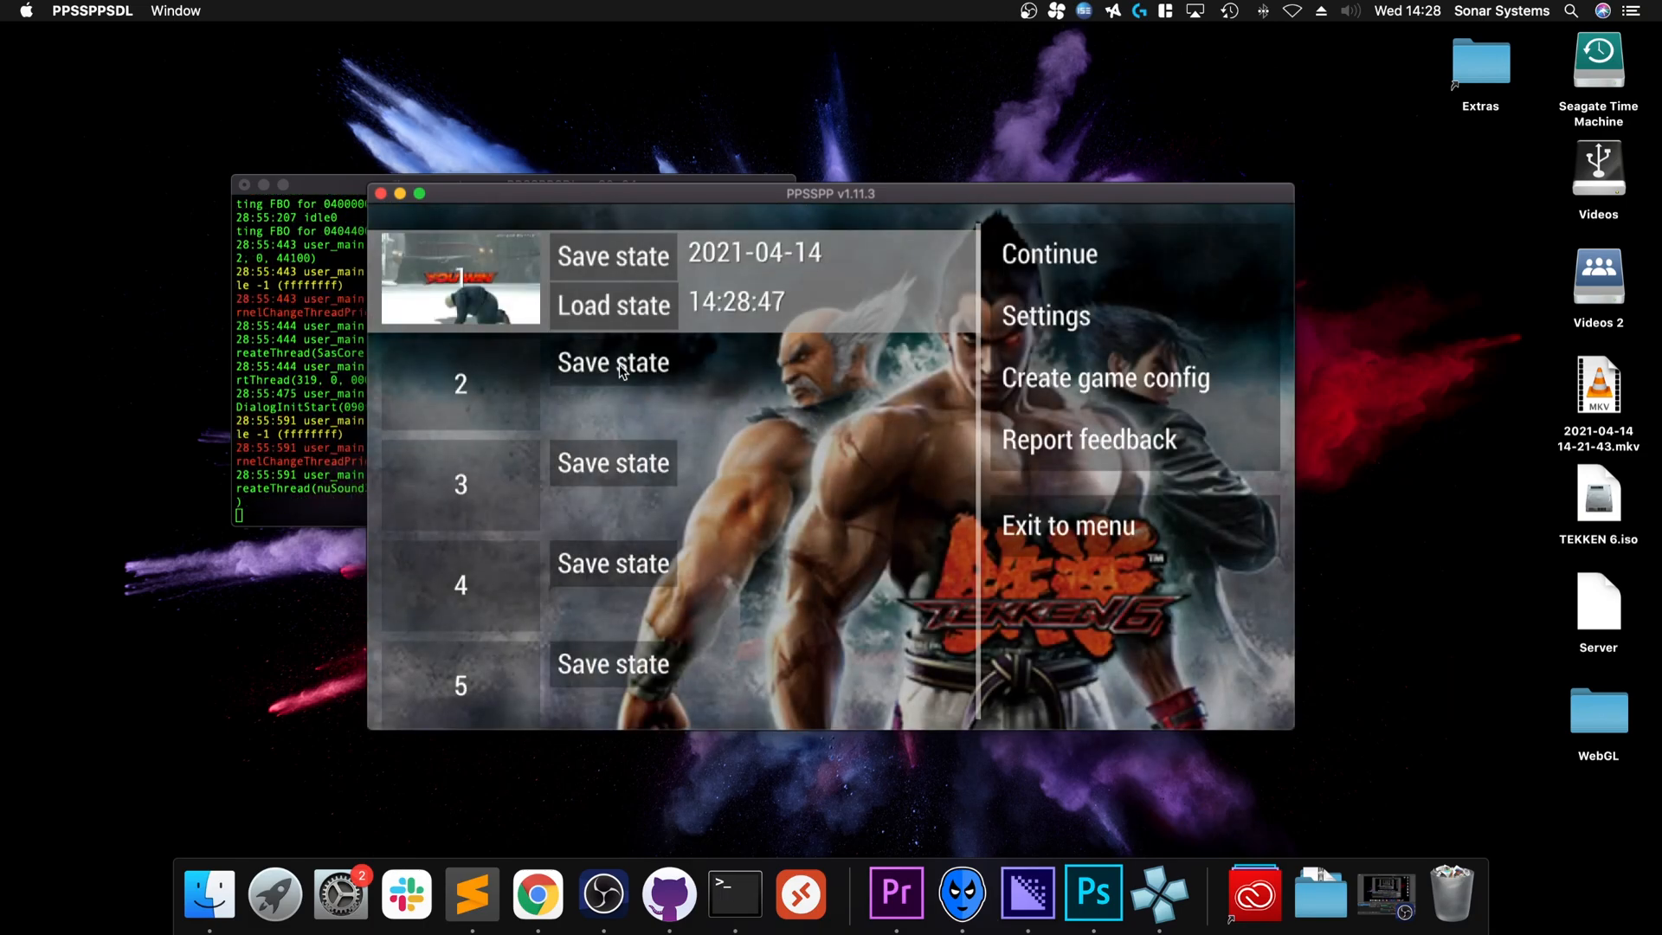
{"action": "left_click", "coordinate": [610, 308]}
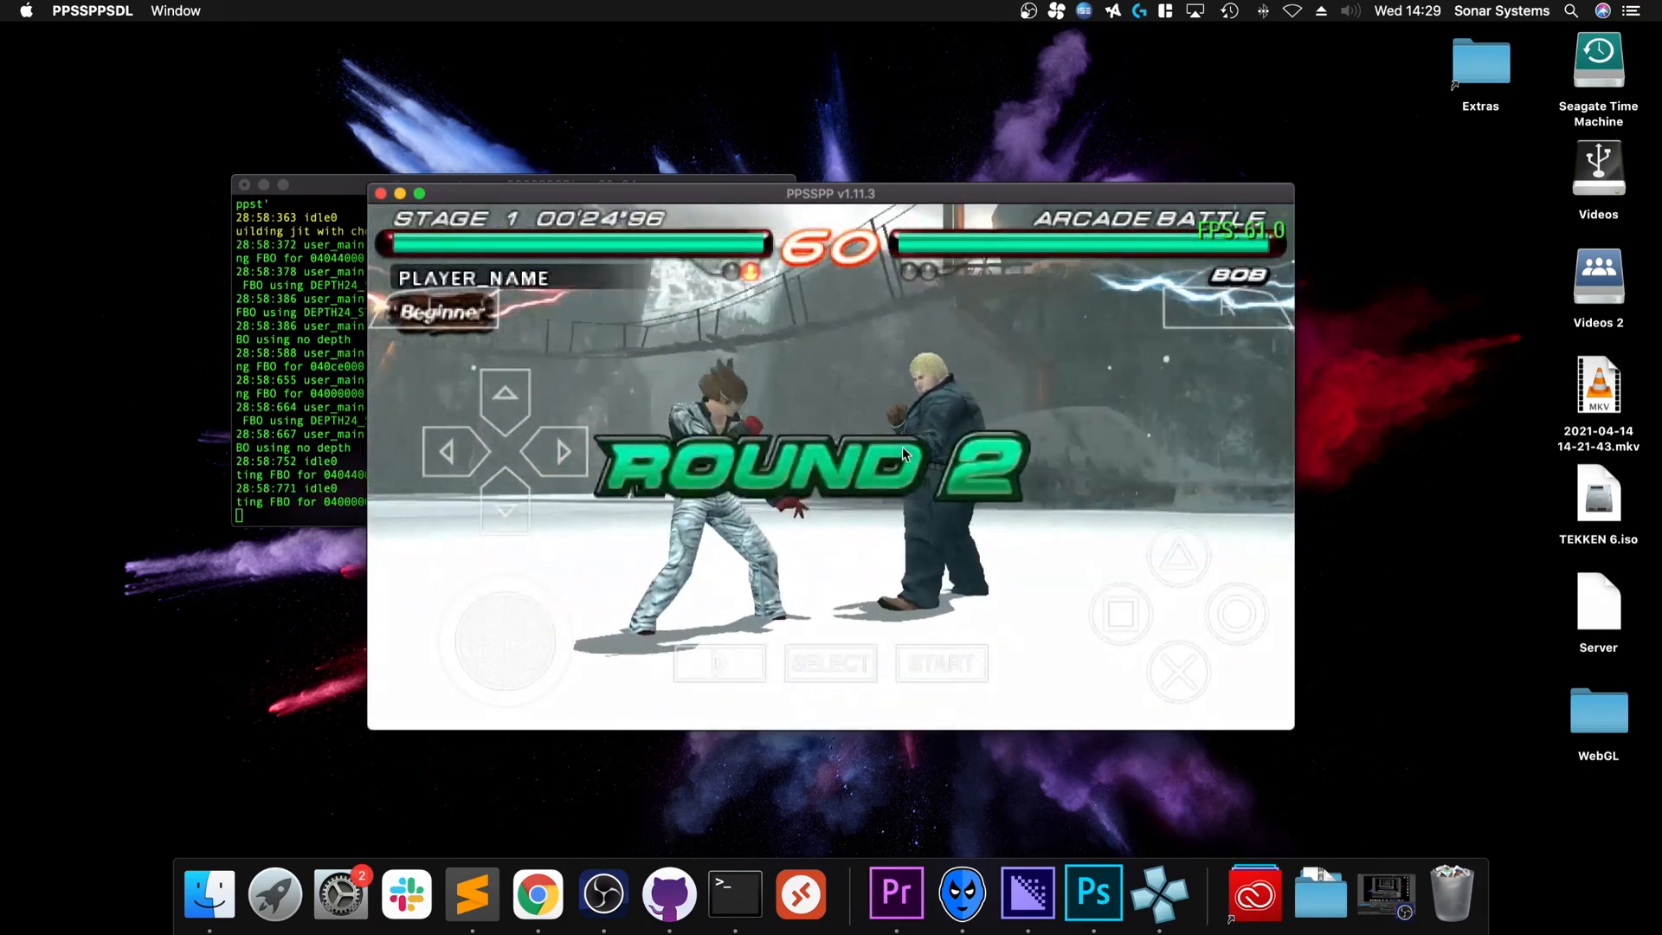
{"action": "key", "text": "Escape"}
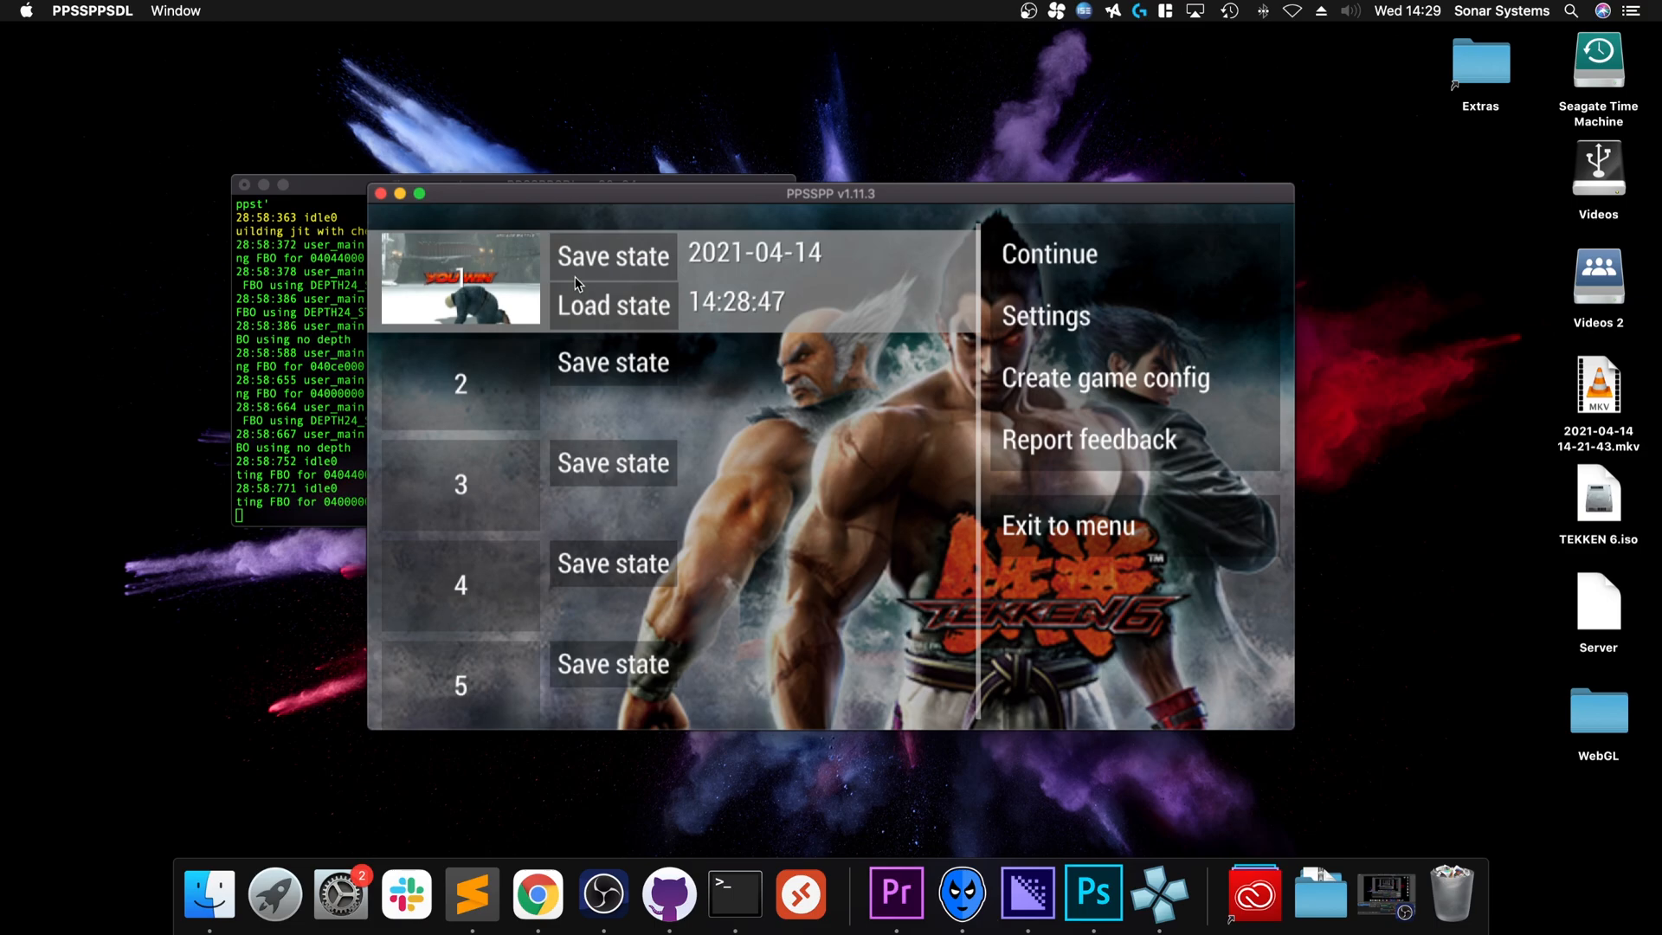
Exit the game to the main menu and quit PPSSPP back to the Terminal
{"action": "left_click", "coordinate": [1143, 546]}
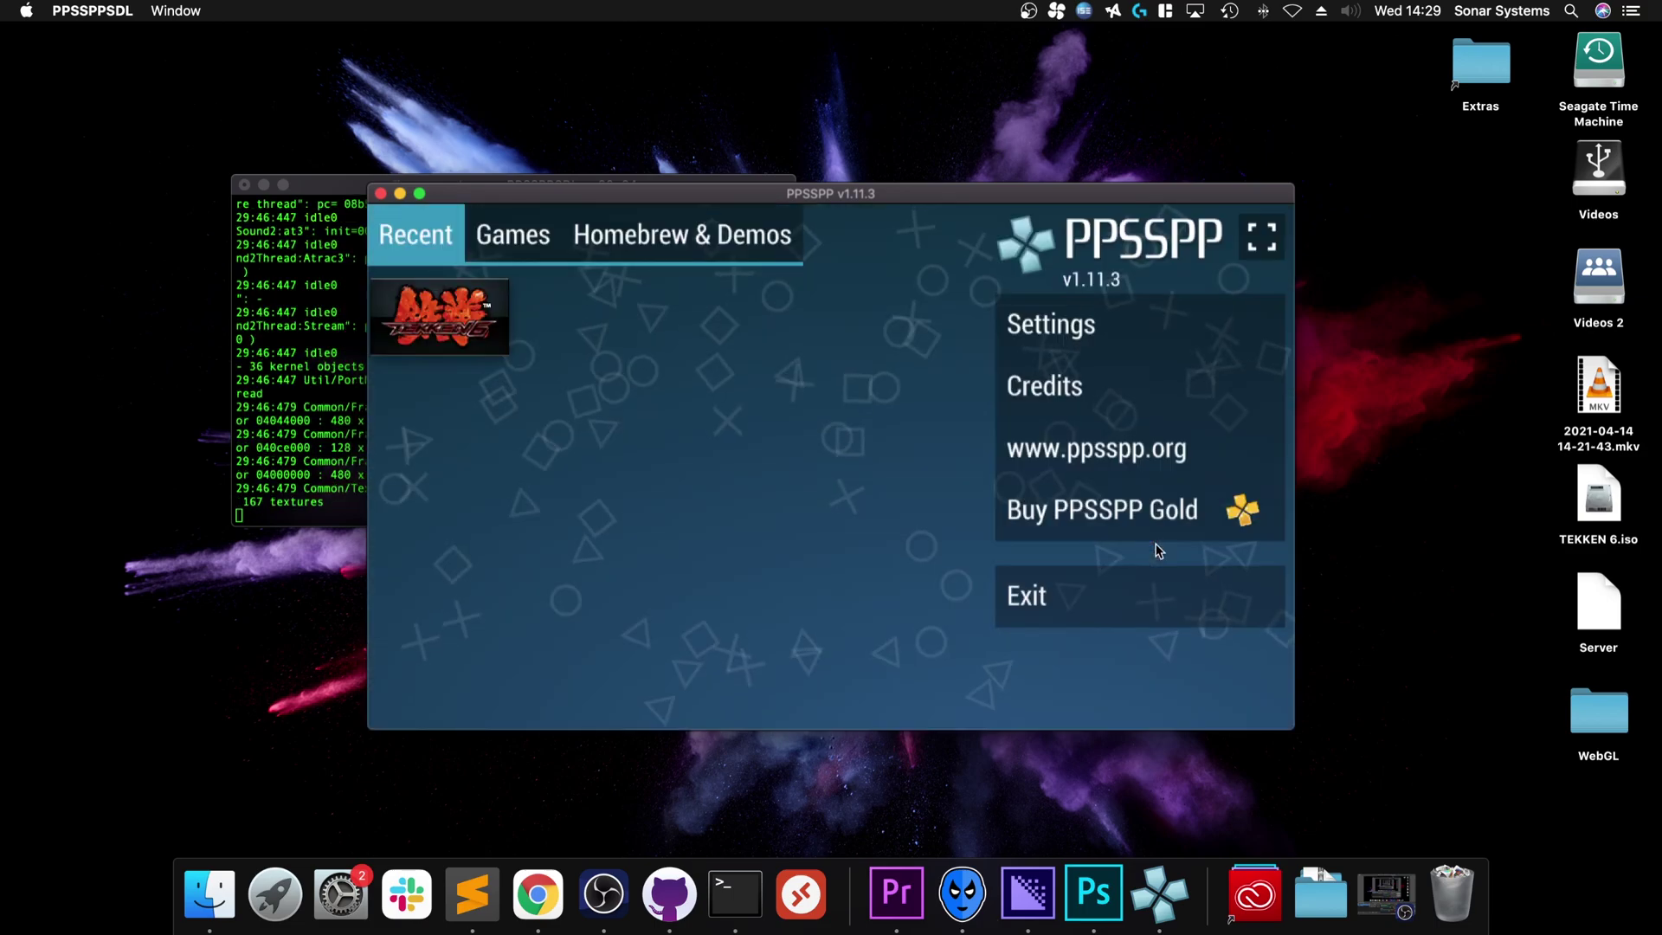
{"action": "left_click", "coordinate": [1110, 587]}
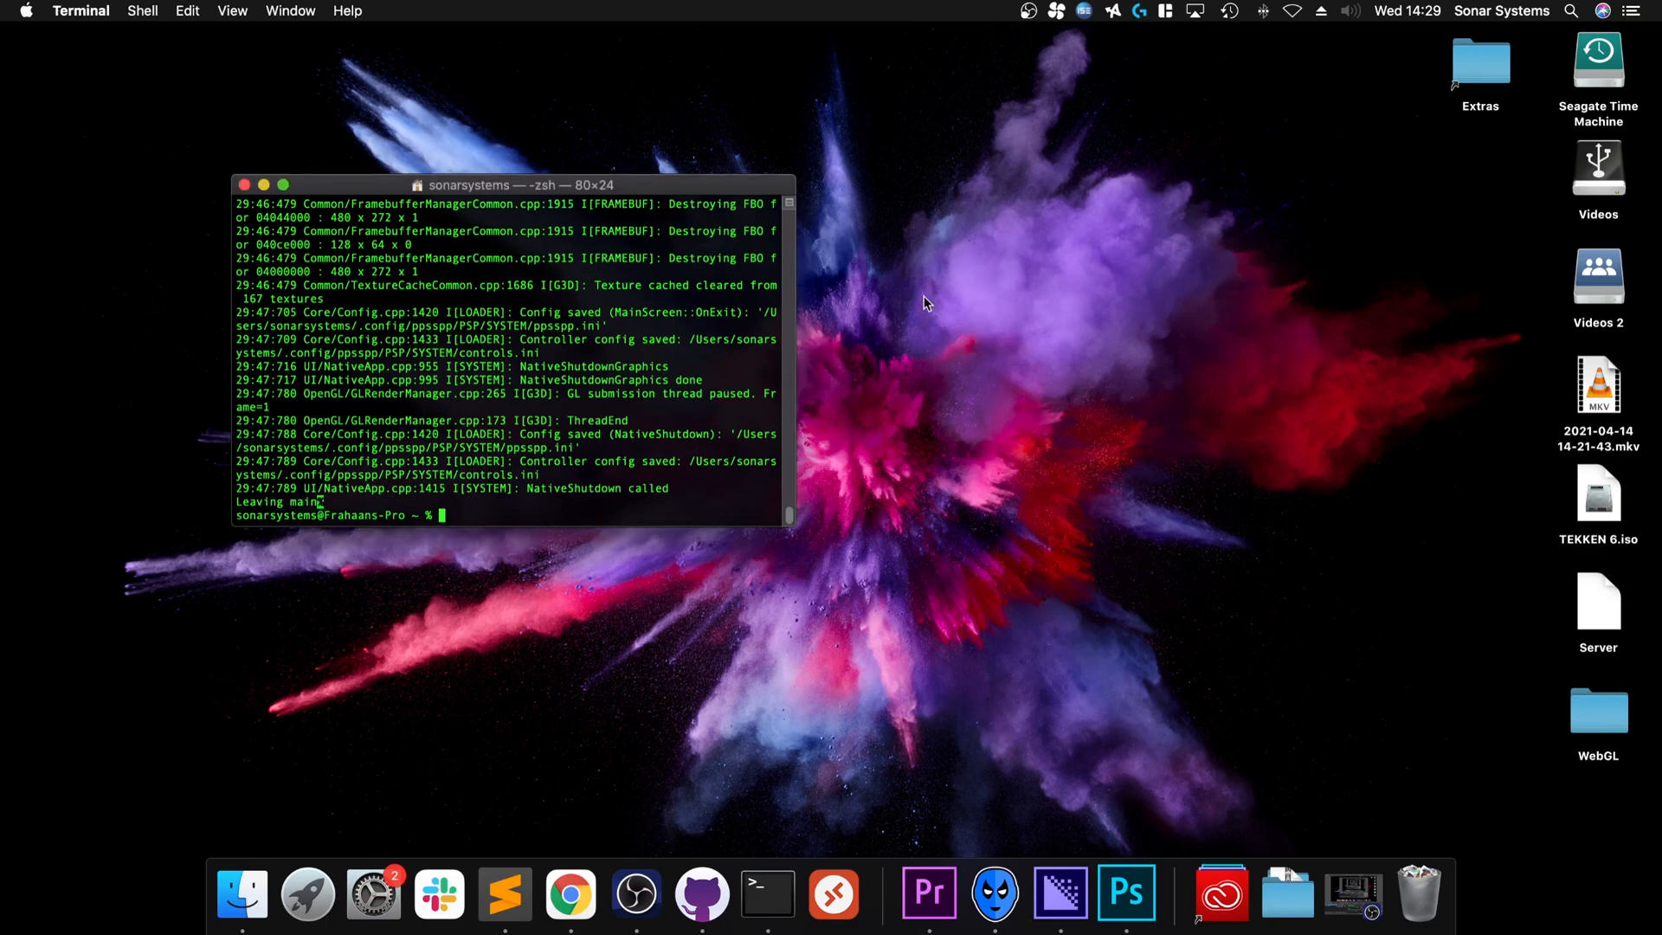